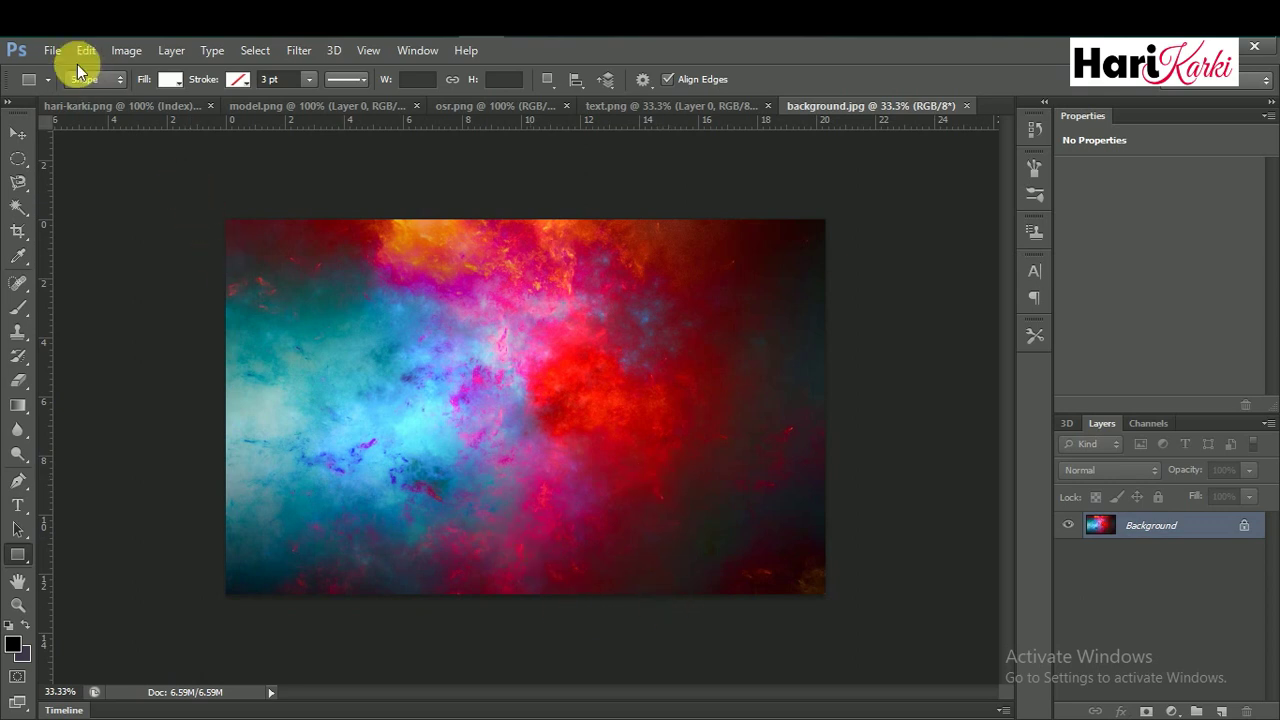
# Open the File menu to load the poster's source images, including background.jpg
pyautogui.click(55, 52)
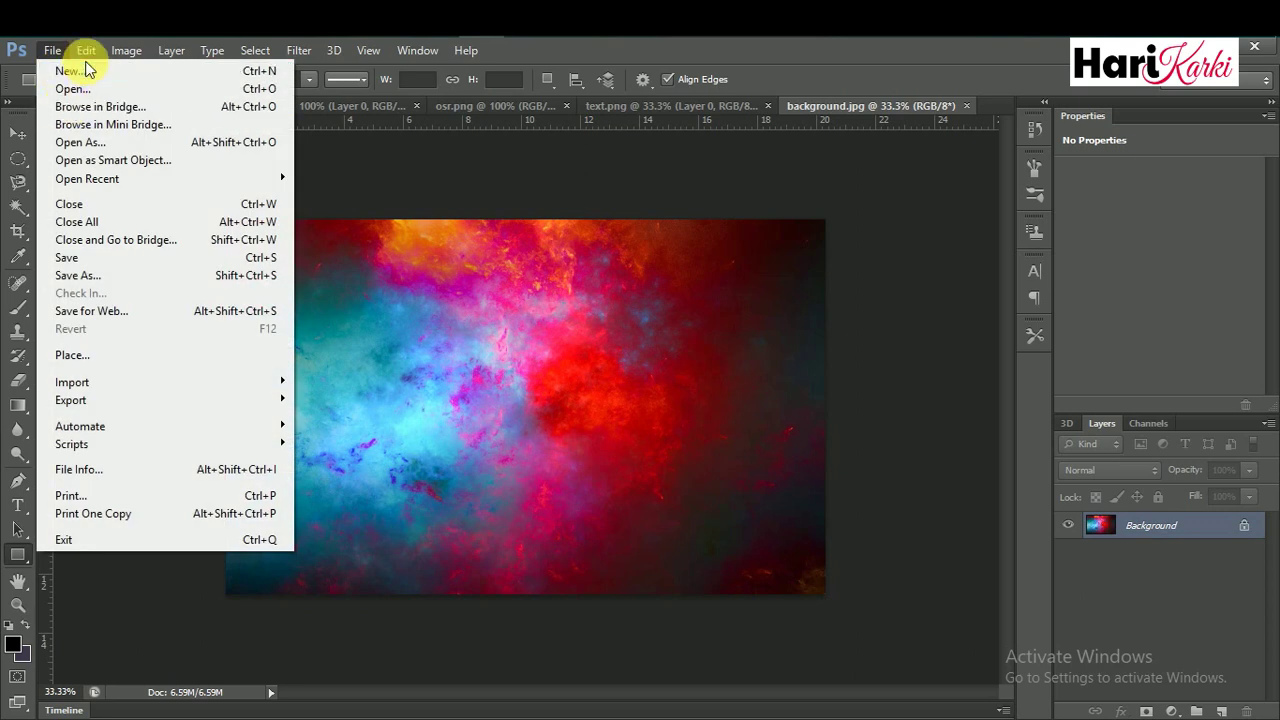
# Create a new 1920×1080 document from the Film & Video HDTV 1080p/29.97 preset
pyautogui.press('Escape')
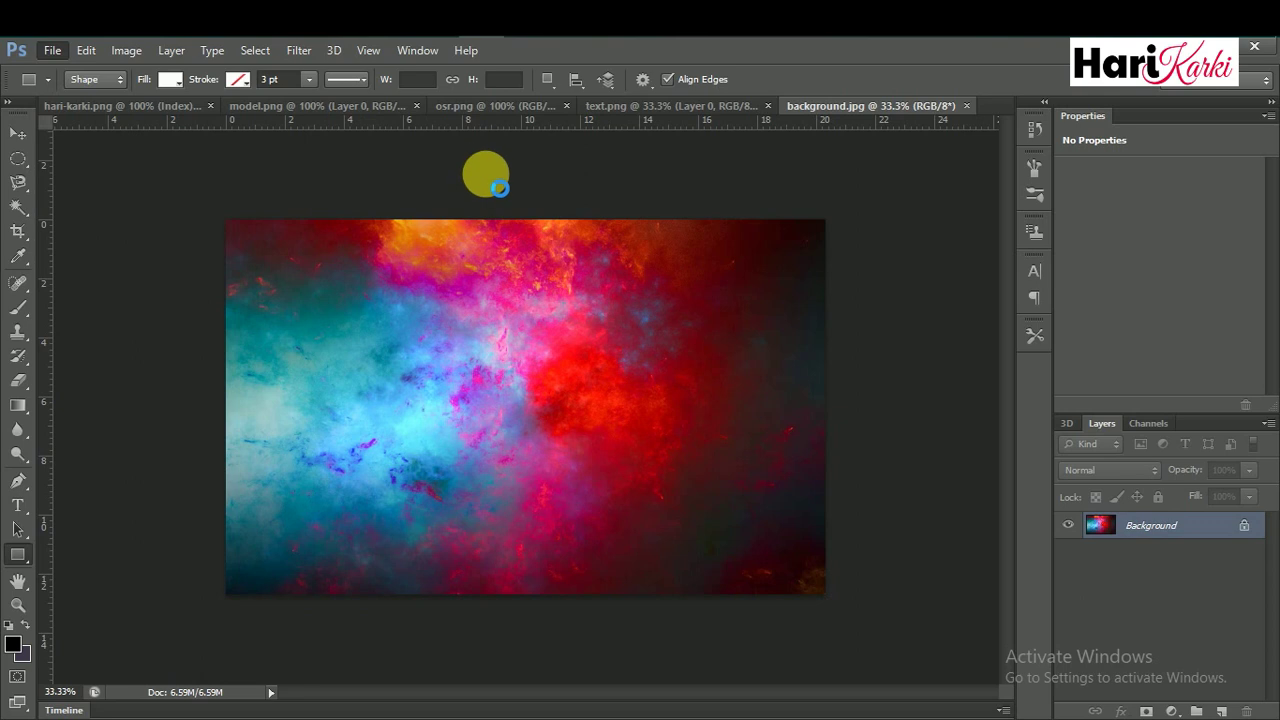
pyautogui.hotkey('ctrl', 'n')
pyautogui.click(565, 188)
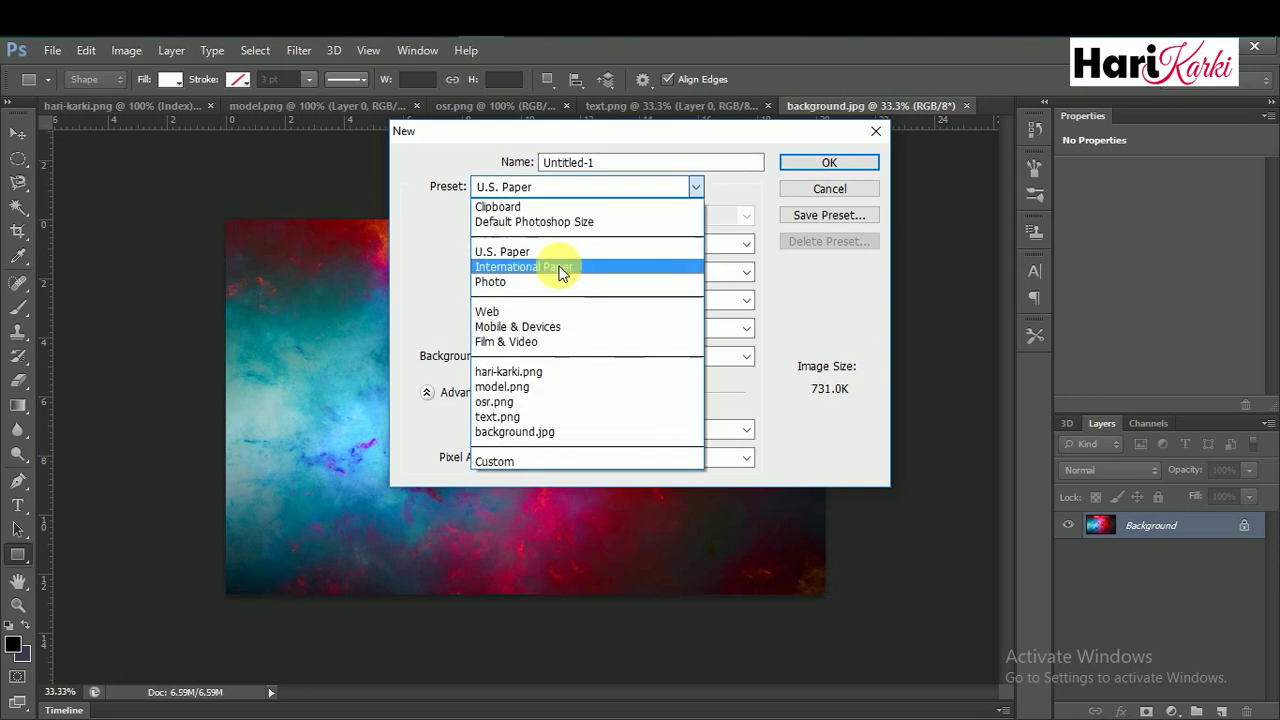
pyautogui.click(538, 343)
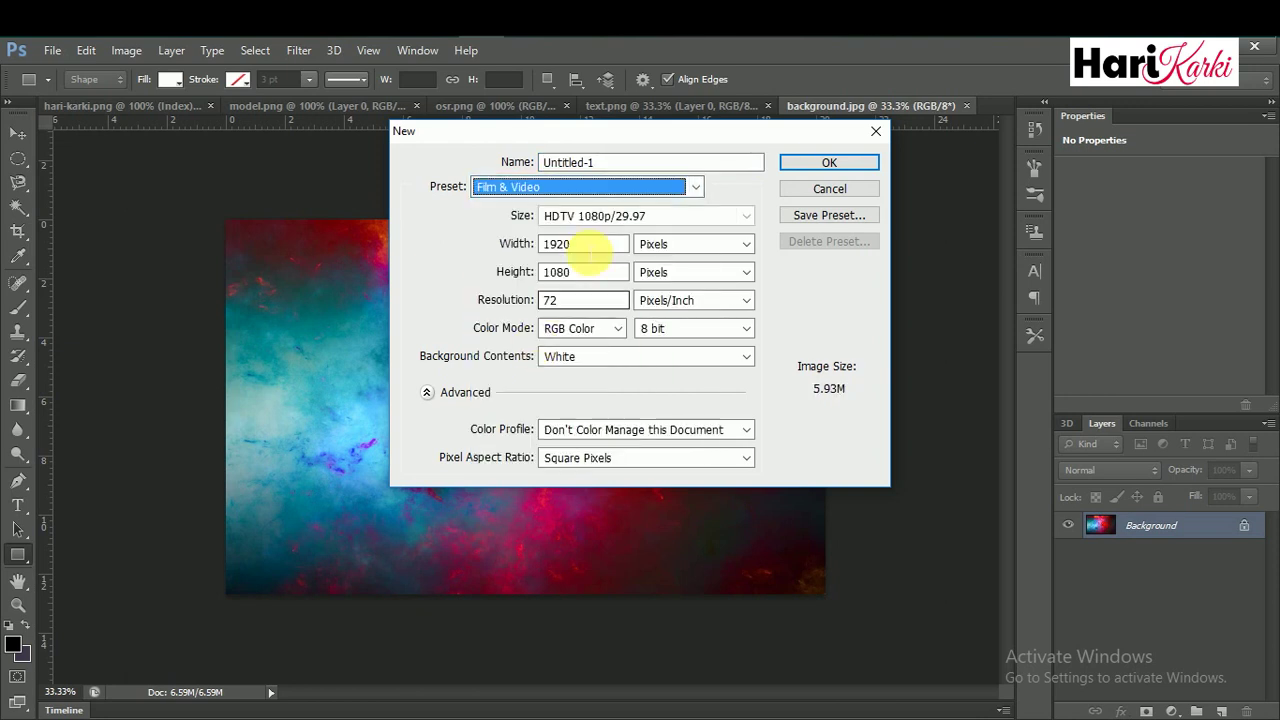
pyautogui.click(608, 216)
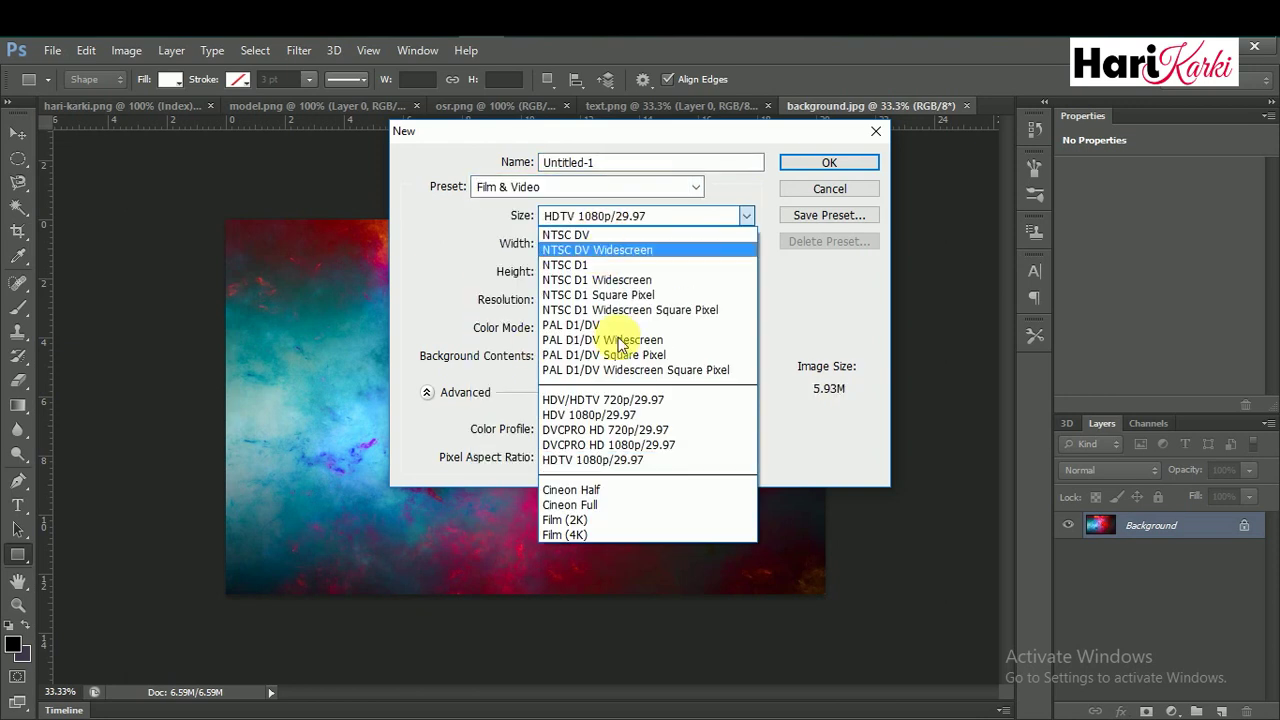
pyautogui.click(628, 461)
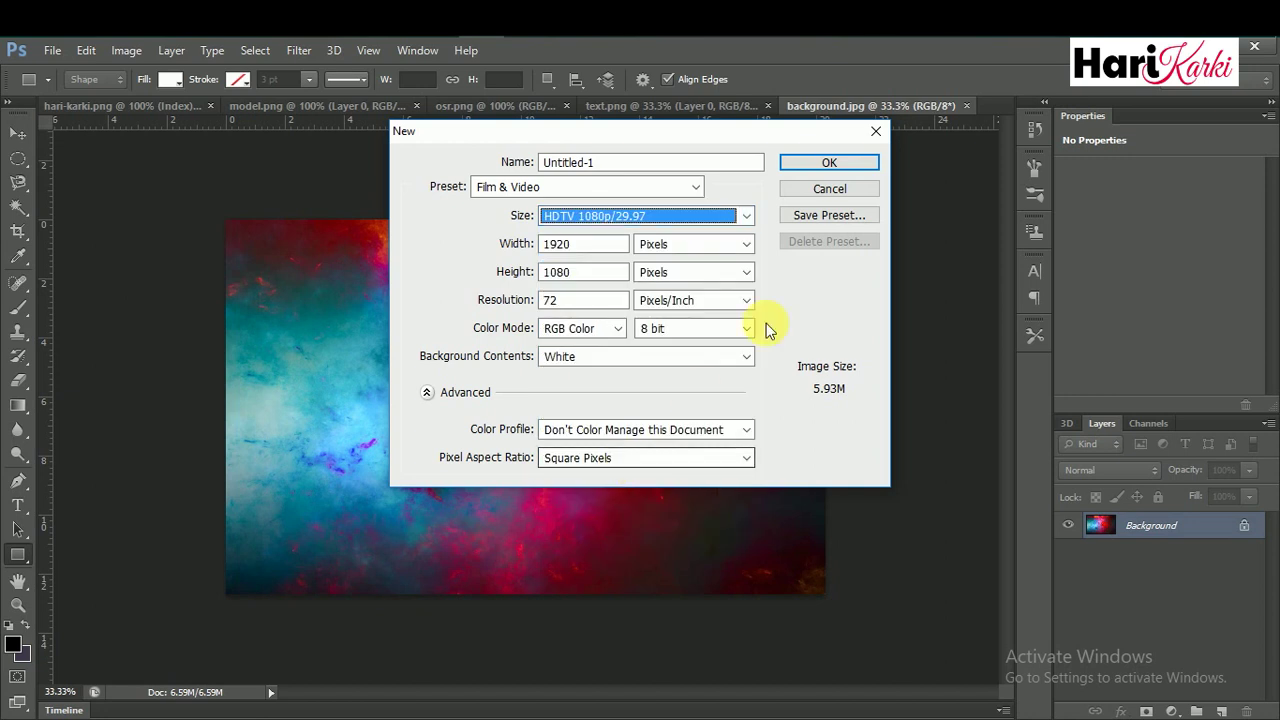
pyautogui.click(831, 166)
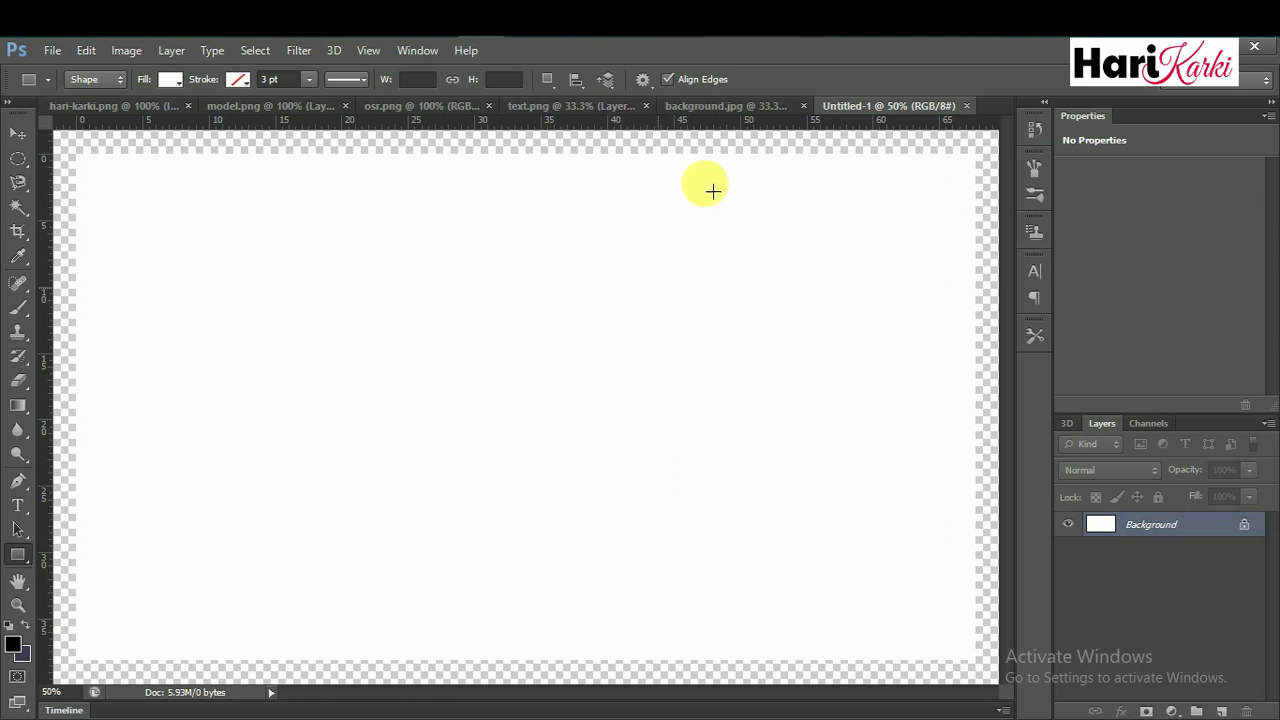
# Copy the whole background.jpg nebula image into Untitled-1 as Layer 1
pyautogui.click(737, 106)
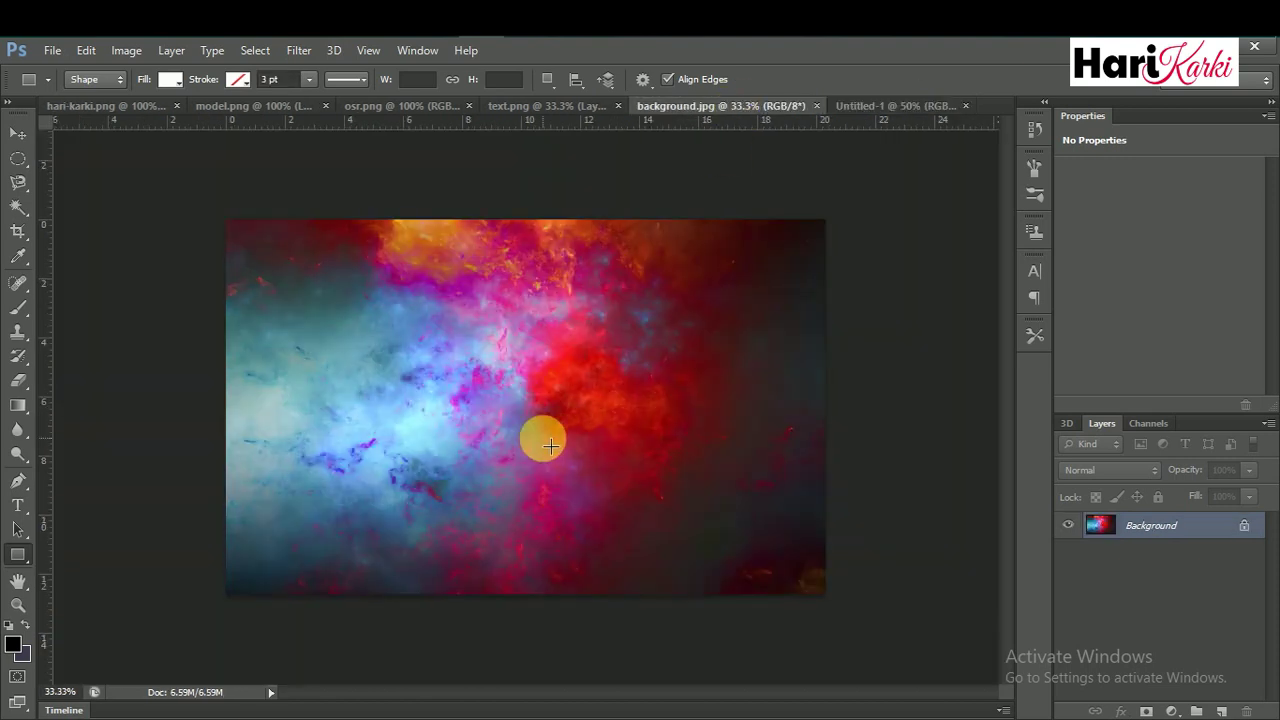
pyautogui.hotkey('ctrl', 'a')
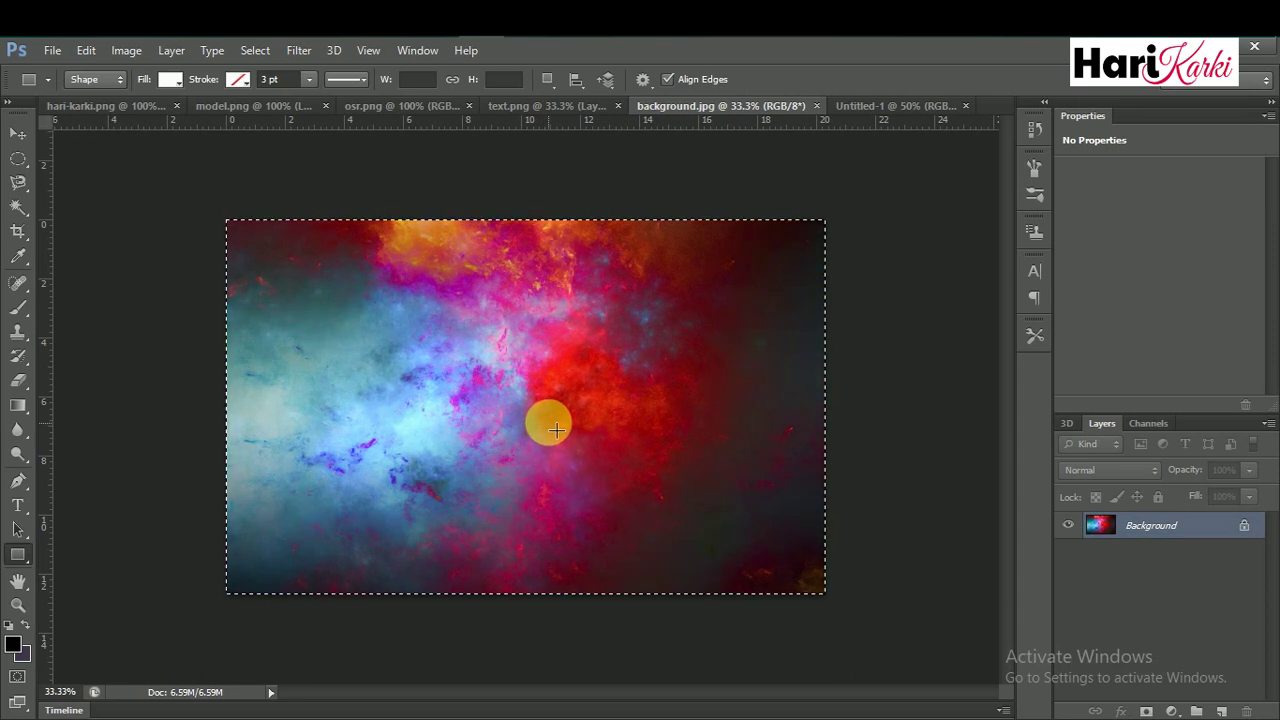
pyautogui.press('v')
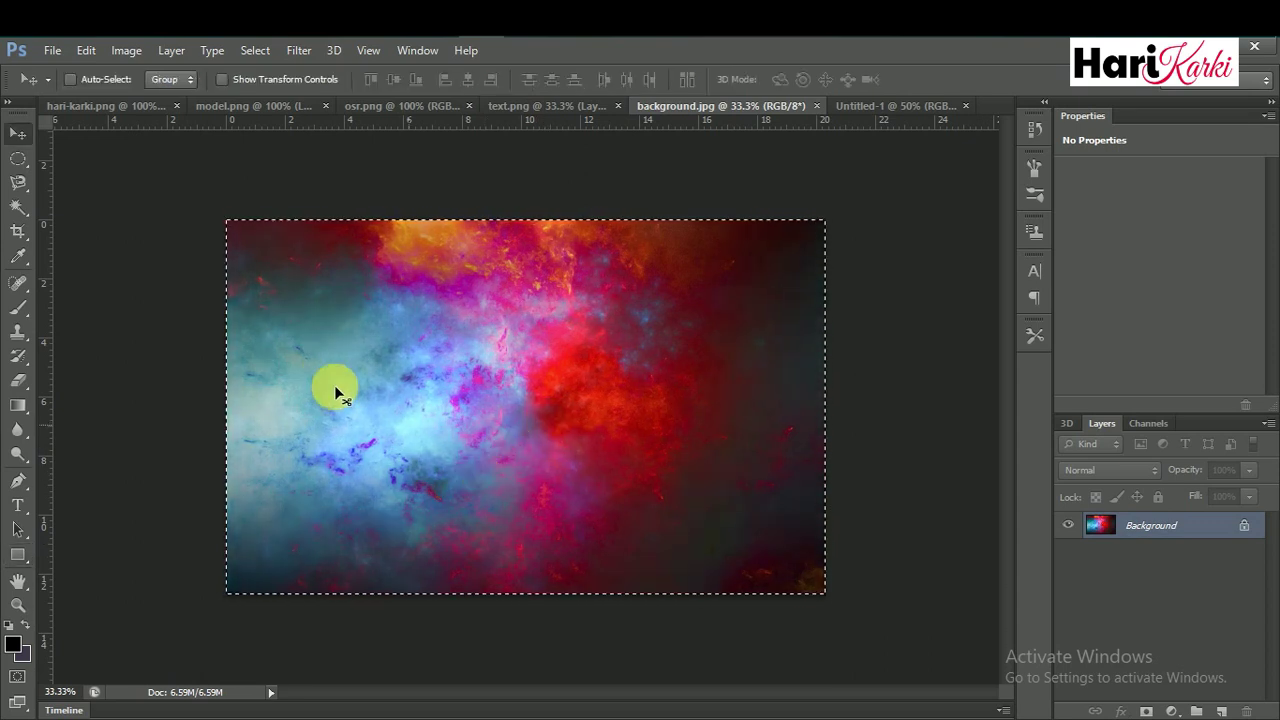
pyautogui.moveTo(664, 299); pyautogui.dragTo(948, 113)
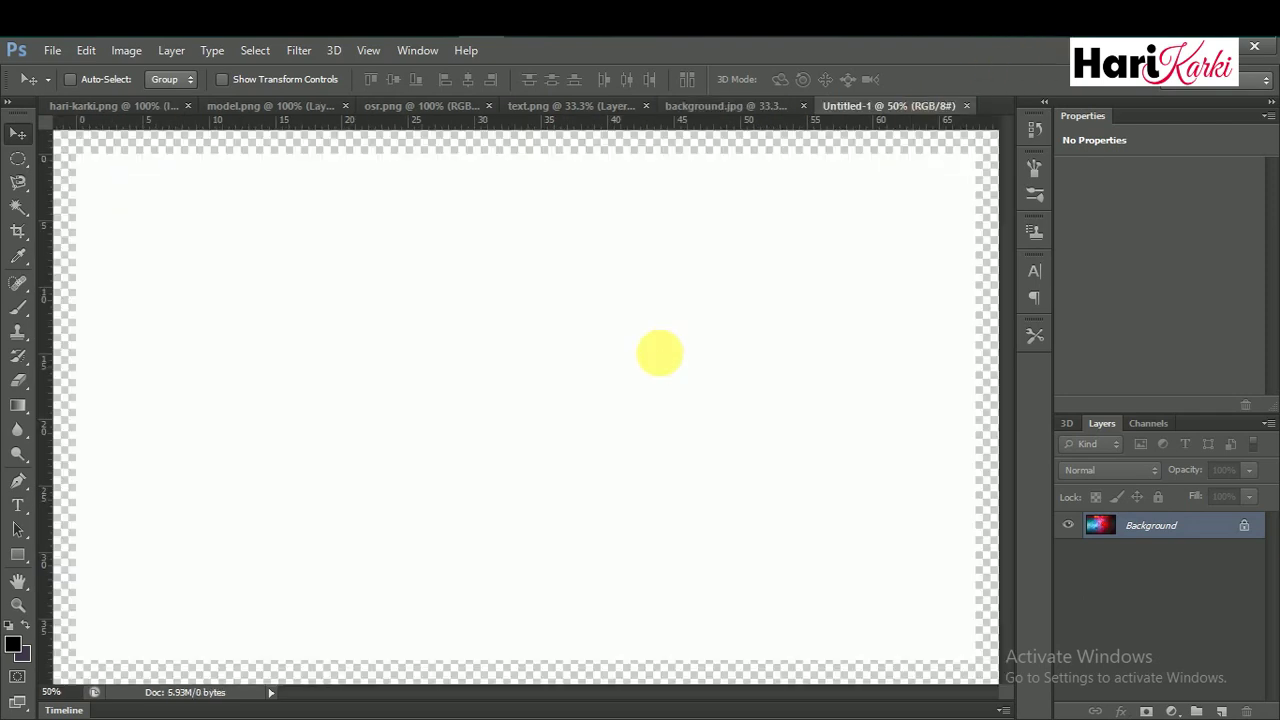
pyautogui.moveTo(948, 113)
pyautogui.mouseDown()
pyautogui.moveTo(690, 354)
pyautogui.moveTo(647, 441)
pyautogui.moveTo(580, 497)
pyautogui.moveTo(534, 480)
pyautogui.moveTo(537, 469)
pyautogui.moveTo(563, 490)
pyautogui.mouseUp()
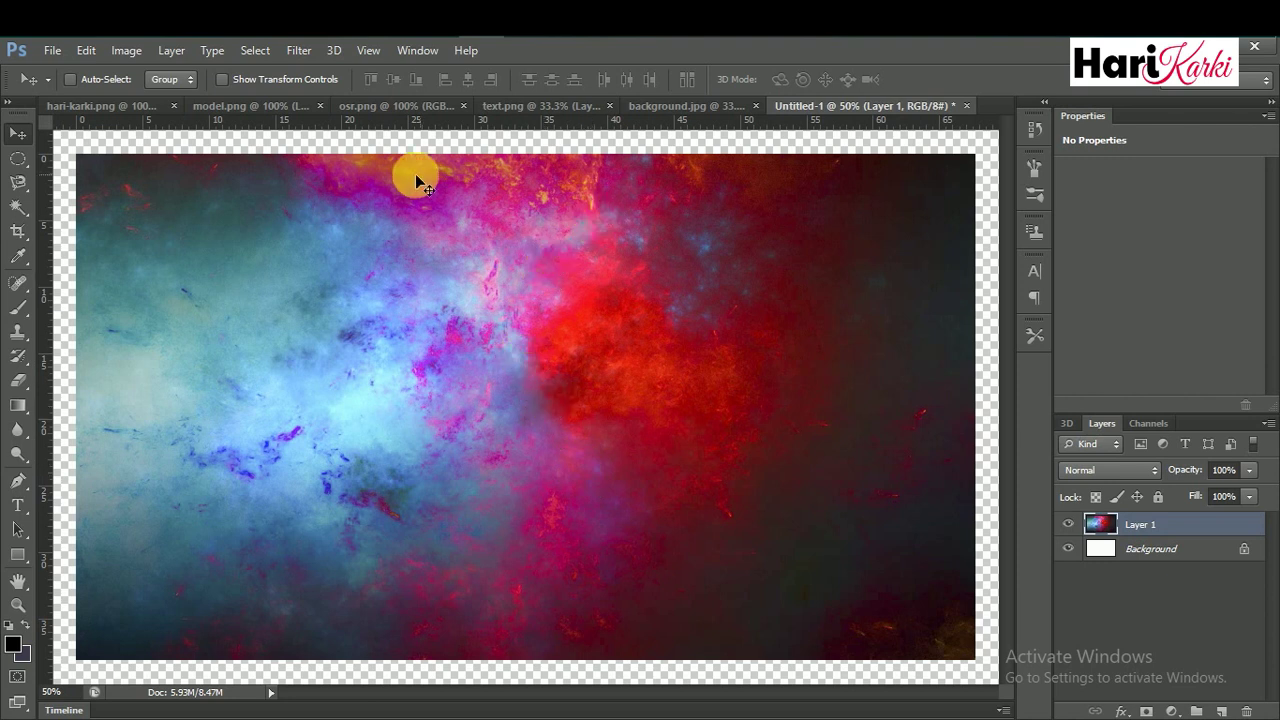
pyautogui.click(260, 107)
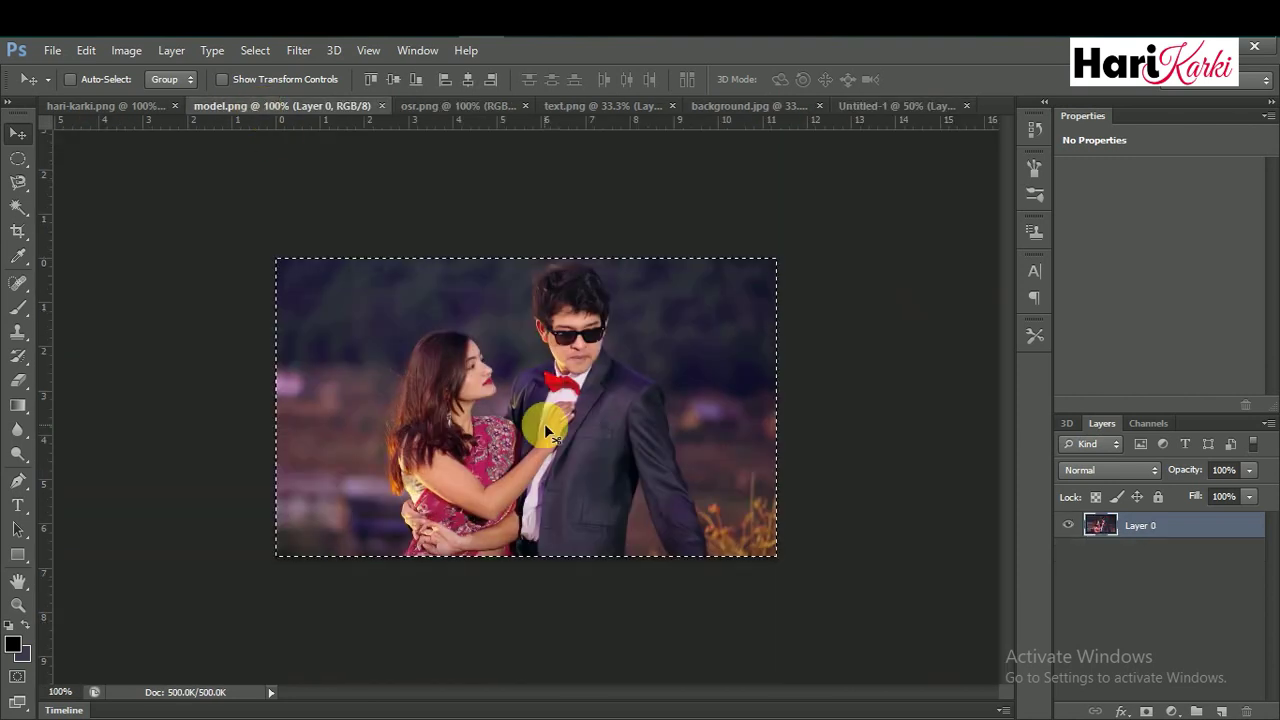
# Drag the whole model.png couple photo into the poster as Layer 2
pyautogui.hotkey('ctrl', 'd')
pyautogui.hotkey('ctrl', 'a')
pyautogui.moveTo(565, 455)
pyautogui.mouseDown()
pyautogui.moveTo(925, 115)
pyautogui.moveTo(728, 285)
pyautogui.mouseUp()
pyautogui.moveTo(692, 330)
pyautogui.mouseDown()
pyautogui.moveTo(445, 235)
pyautogui.moveTo(397, 262)
pyautogui.mouseUp()
# Enlarge the couple photo with Free Transform and shift it left
pyautogui.hotkey('ctrl', 't')
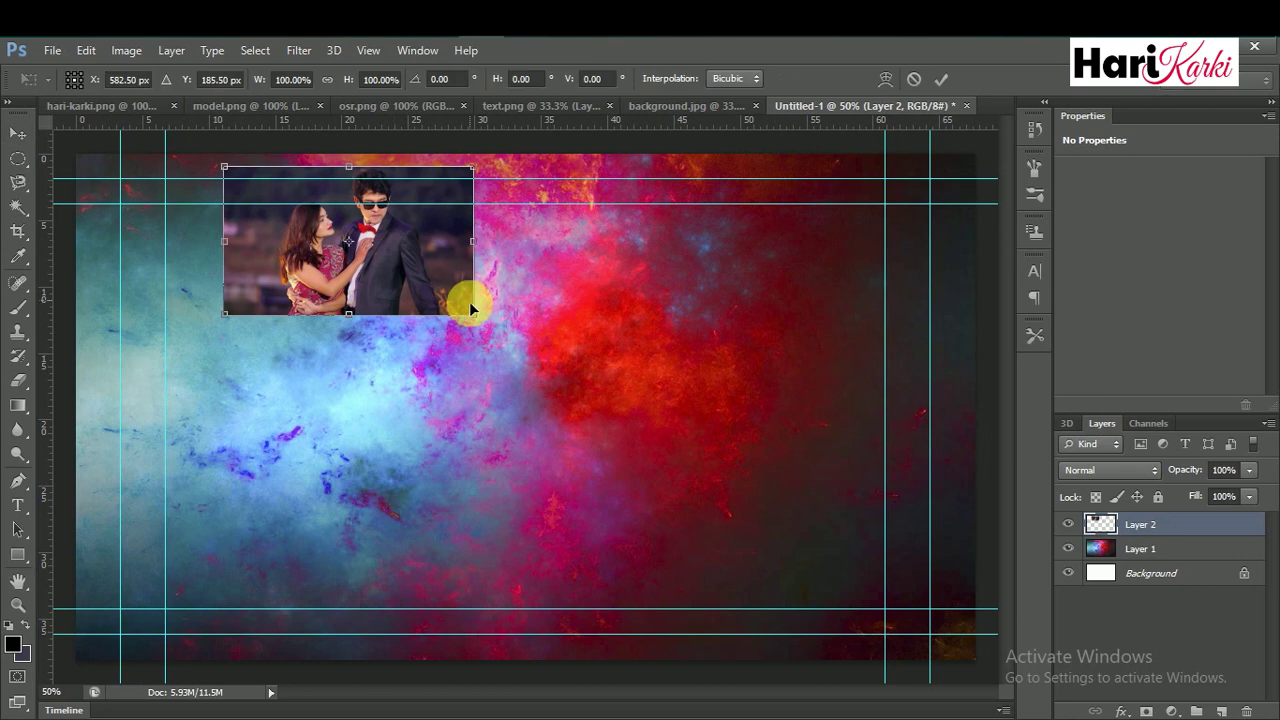
pyautogui.moveTo(470, 308)
pyautogui.mouseDown()
pyautogui.moveTo(603, 408)
pyautogui.moveTo(973, 611)
pyautogui.mouseUp()
pyautogui.moveTo(985, 168); pyautogui.dragTo(989, 150)
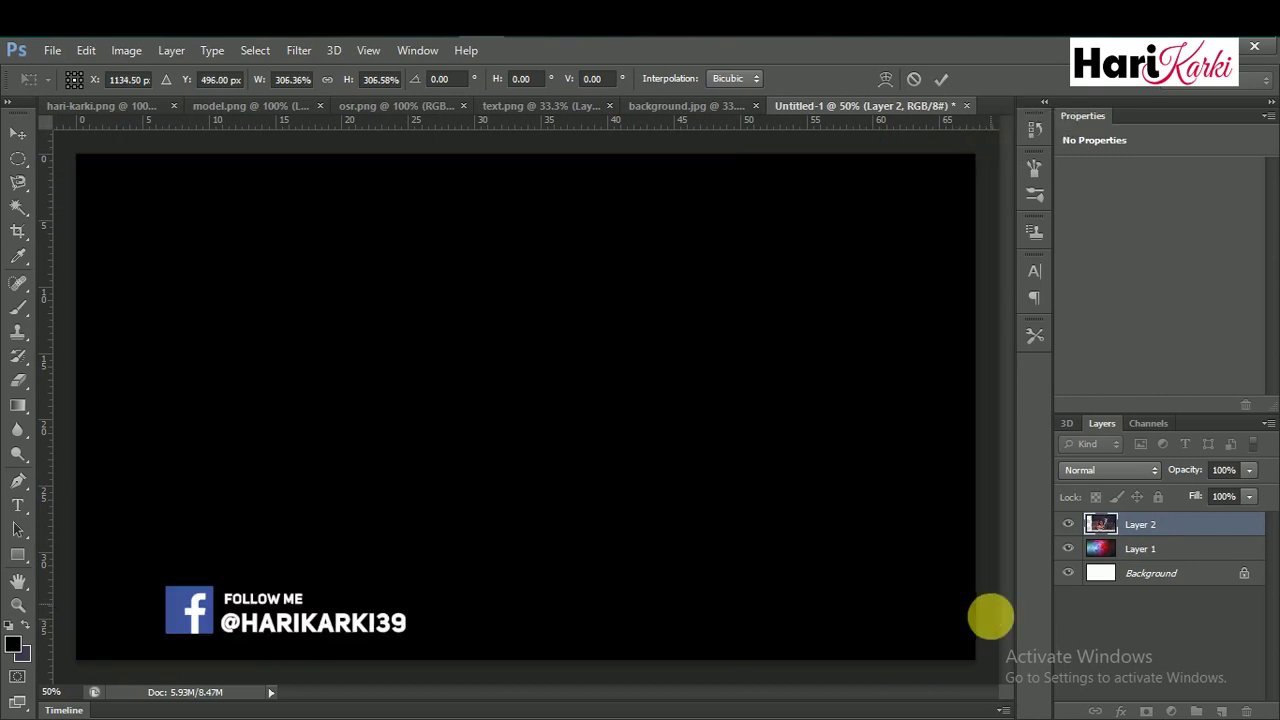
pyautogui.moveTo(990, 617)
pyautogui.mouseDown()
pyautogui.moveTo(1020, 674)
pyautogui.moveTo(1049, 678)
pyautogui.mouseUp()
pyautogui.press('Return')
pyautogui.moveTo(955, 603)
pyautogui.mouseDown()
pyautogui.moveTo(849, 594)
pyautogui.moveTo(906, 617)
pyautogui.mouseUp()
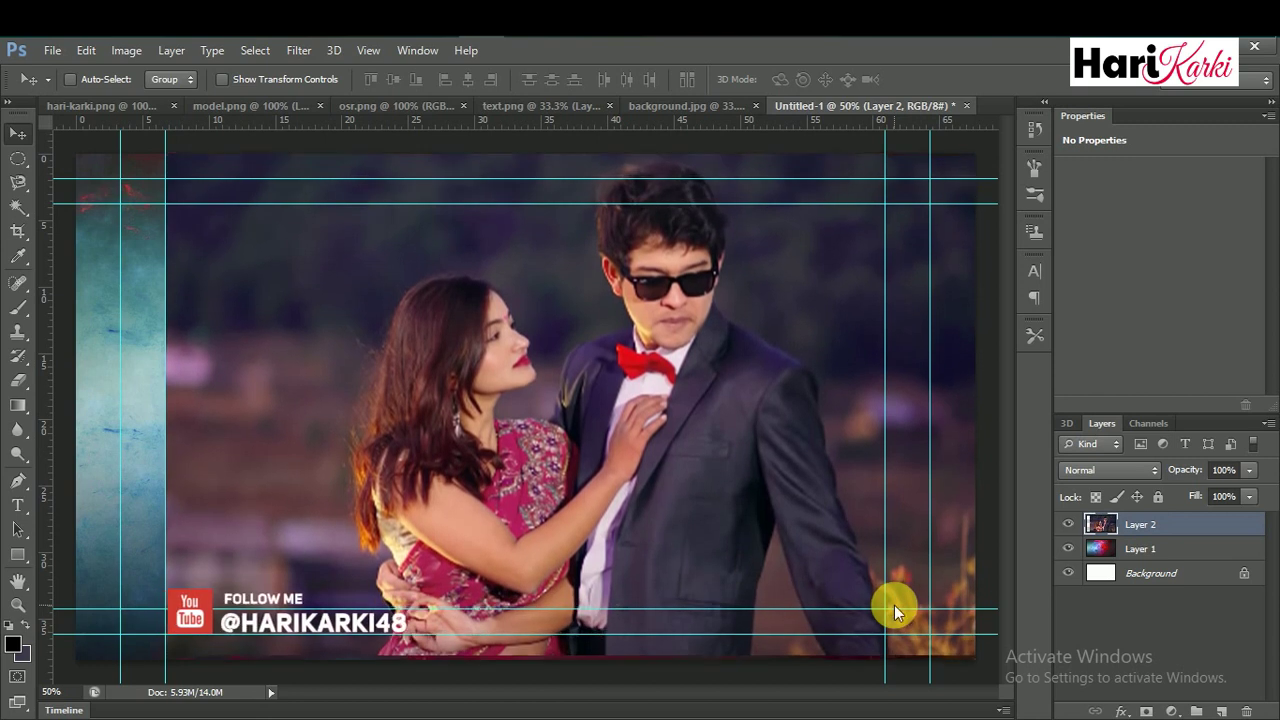
# Stretch the photo's left edge slightly, hide the guides, and dismiss the Print dialog
pyautogui.hotkey('ctrl', 't')
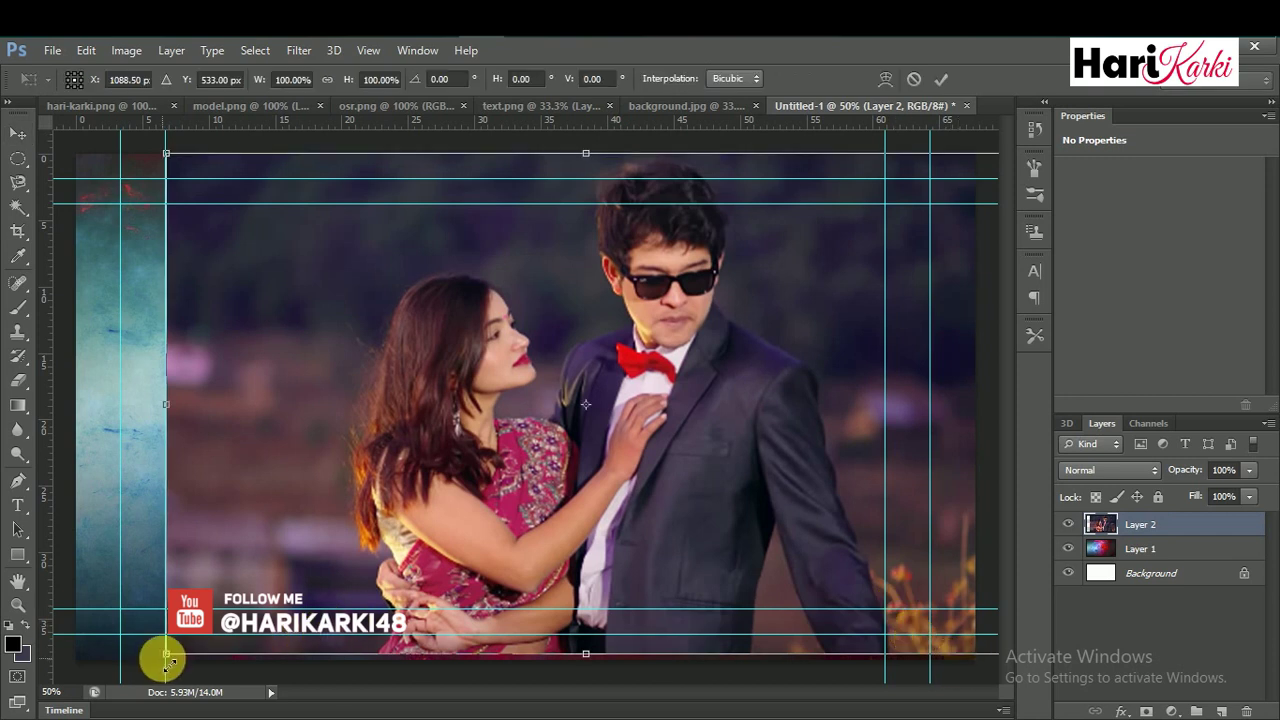
pyautogui.moveTo(166, 655); pyautogui.dragTo(164, 656)
pyautogui.press('Return')
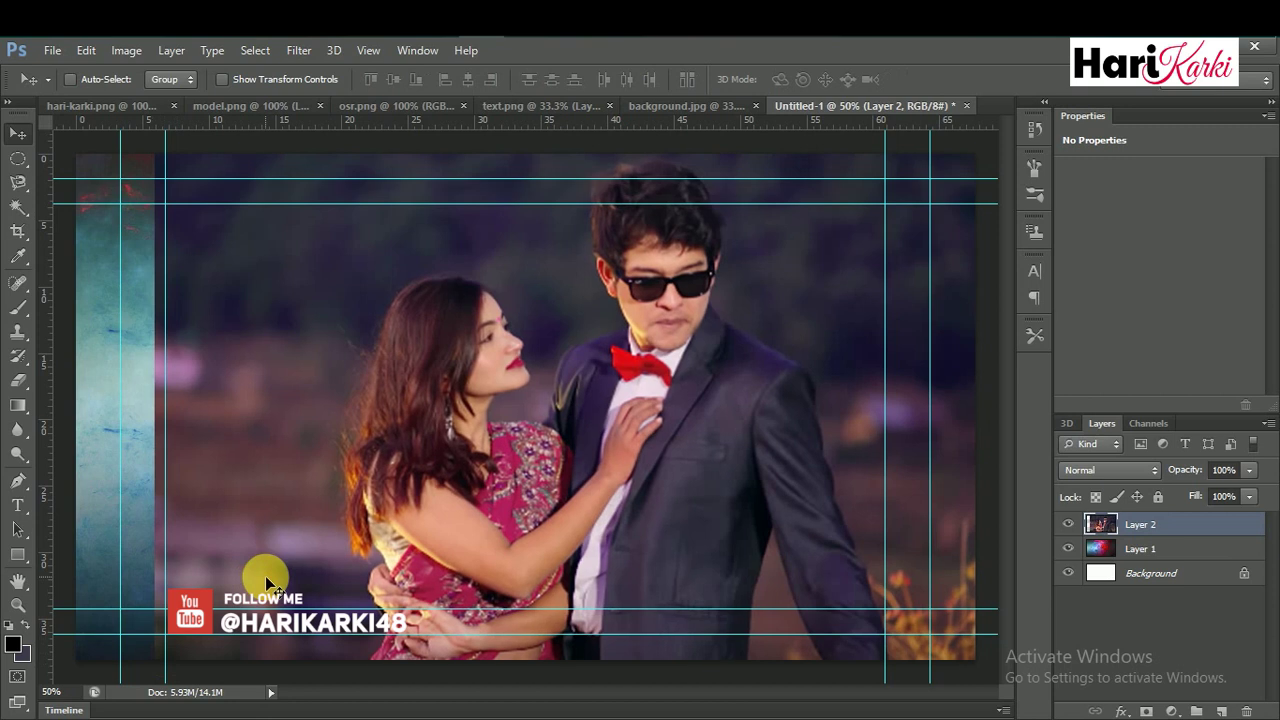
pyautogui.hotkey('ctrl', ';')
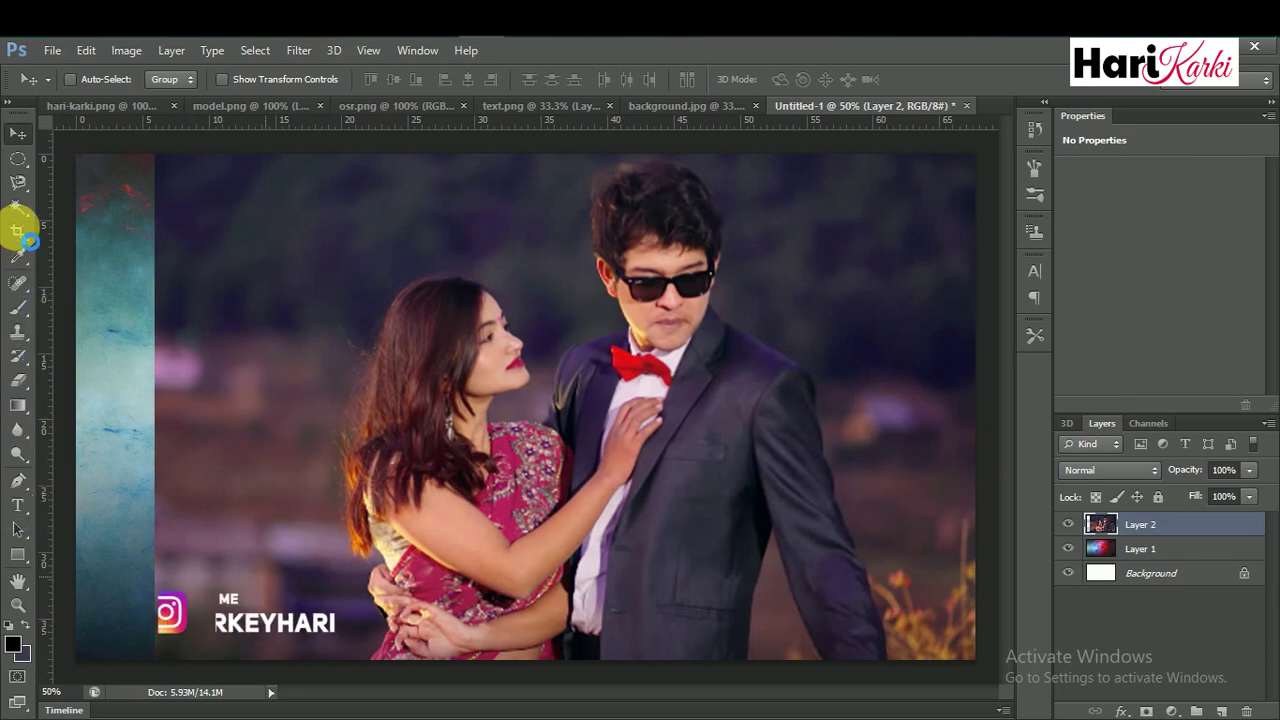
pyautogui.hotkey('ctrl', 'p')
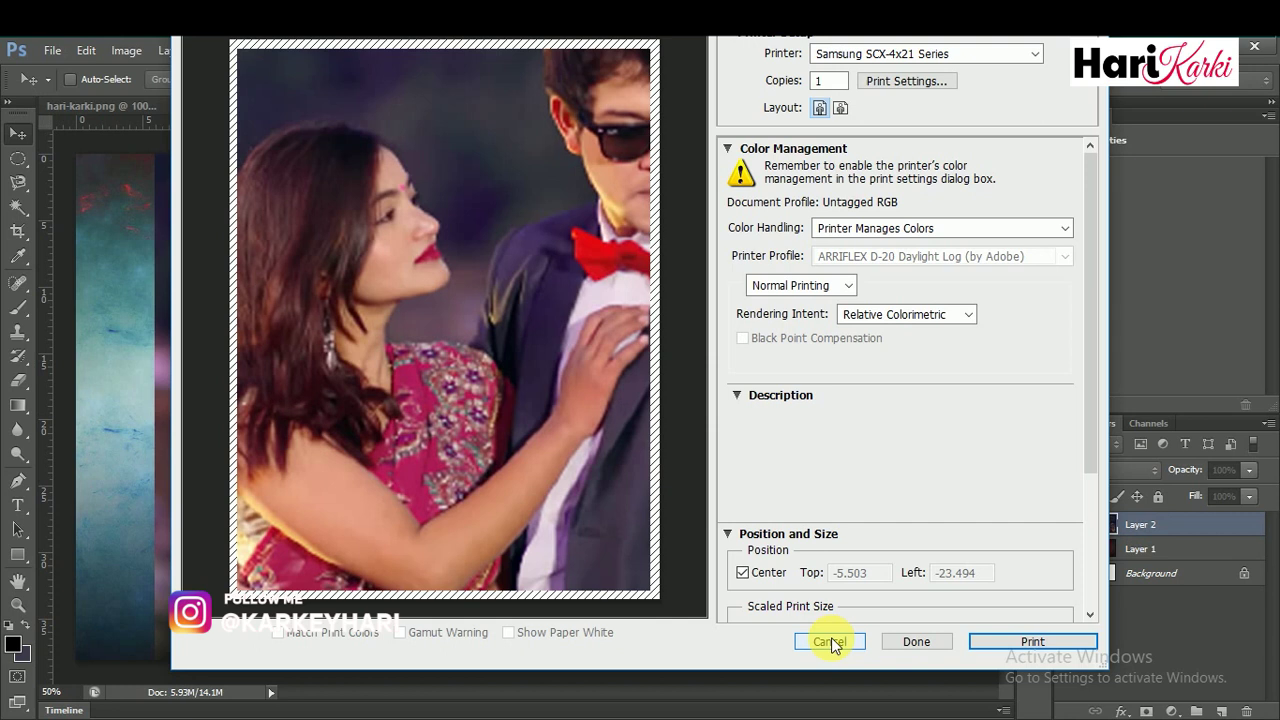
pyautogui.click(831, 641)
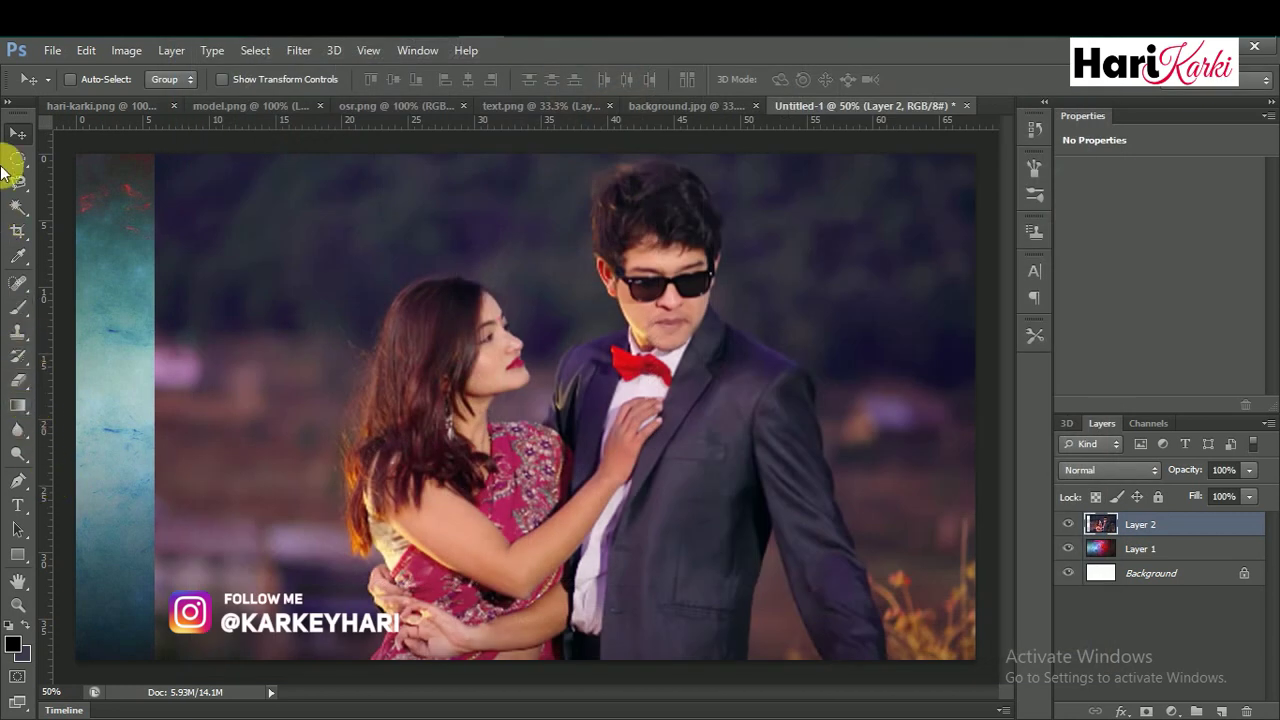
# Select outside an ellipse over the couple, feathered by 120 pixels
pyautogui.click(18, 161)
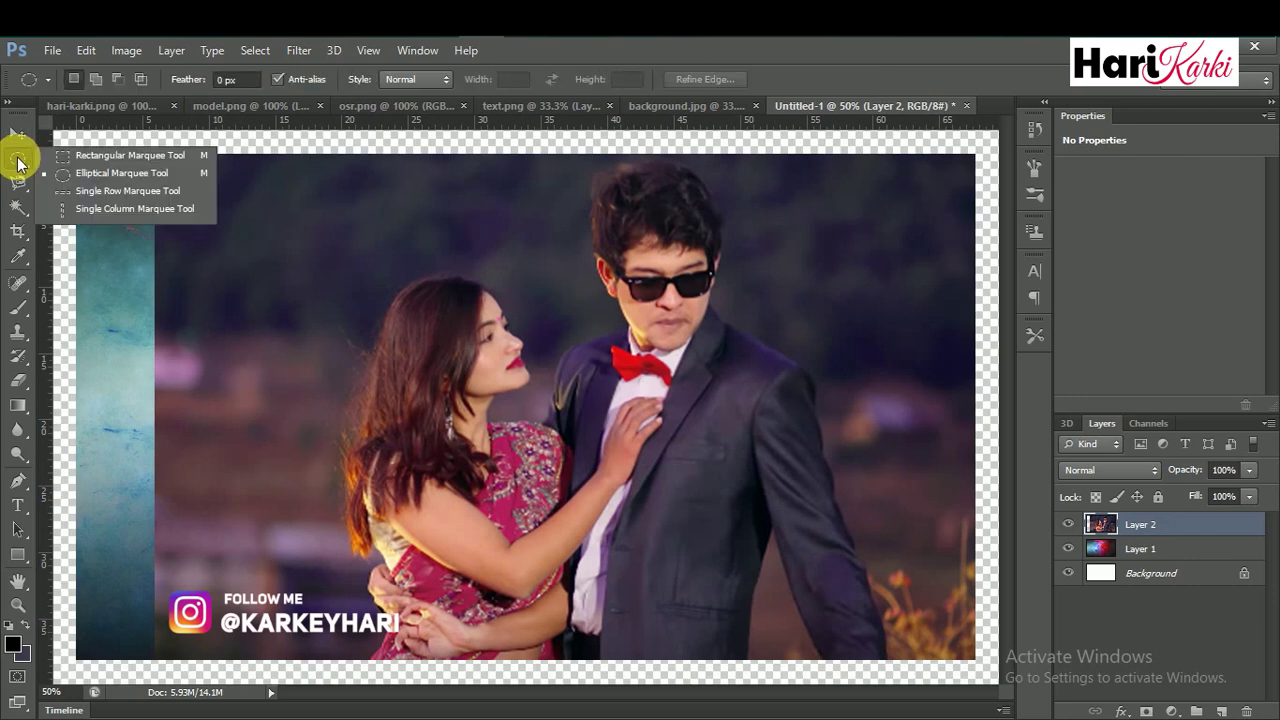
pyautogui.click(78, 172)
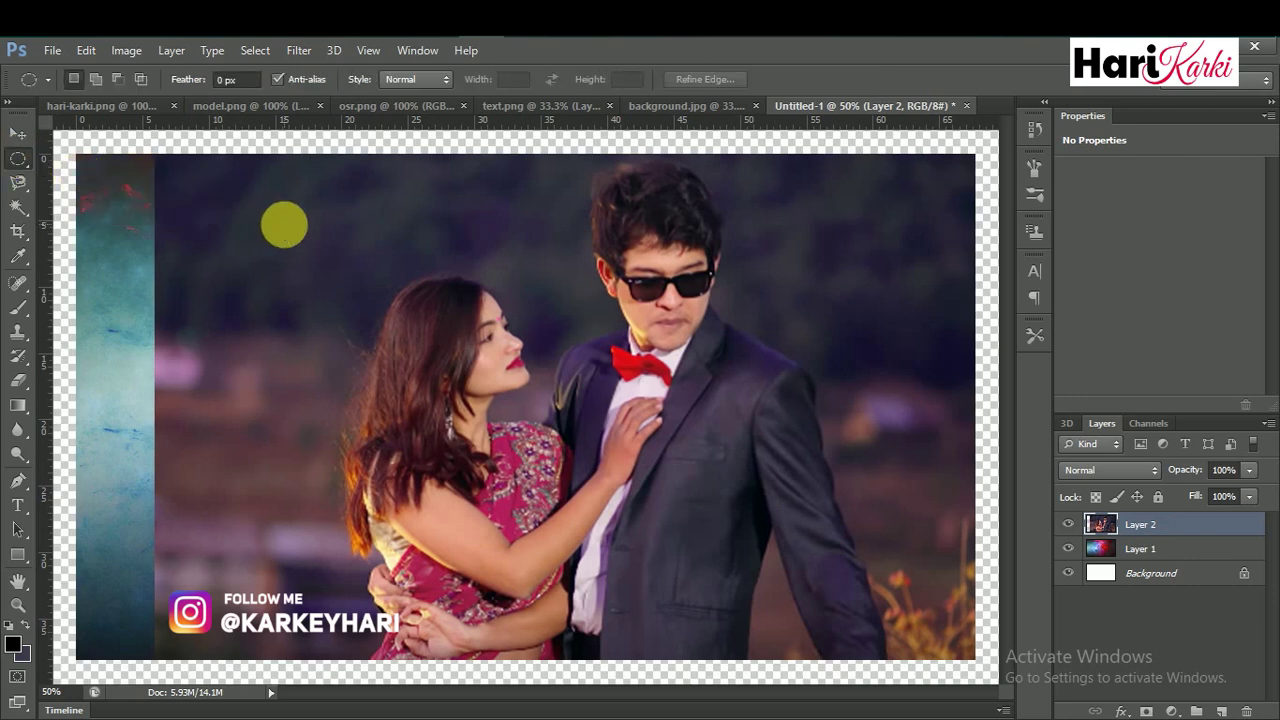
pyautogui.moveTo(387, 242); pyautogui.dragTo(836, 676)
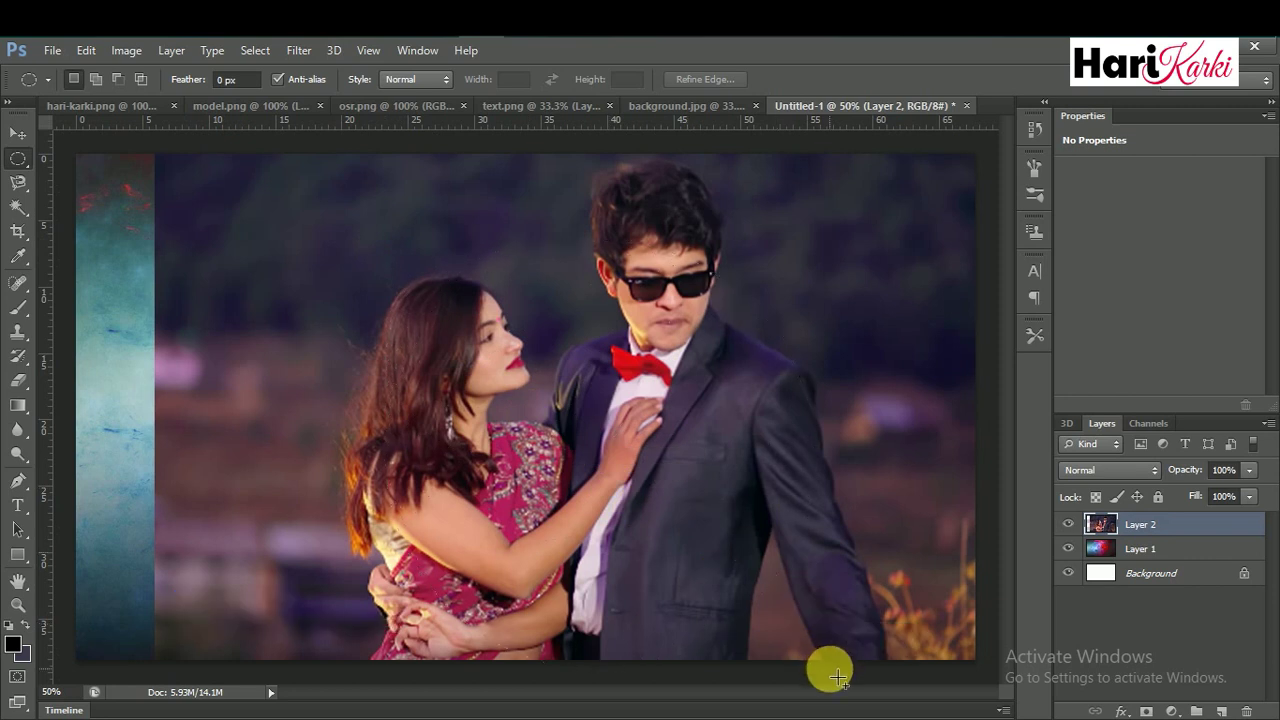
pyautogui.moveTo(711, 566); pyautogui.dragTo(700, 483)
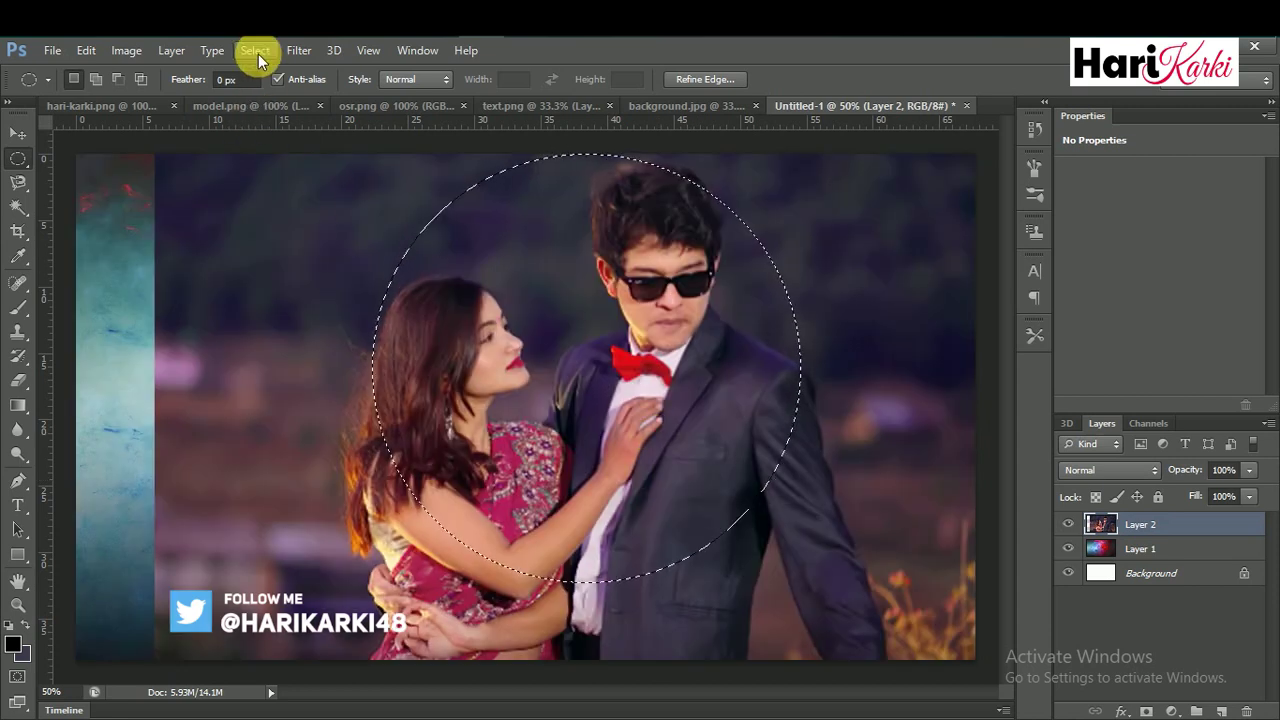
pyautogui.click(255, 50)
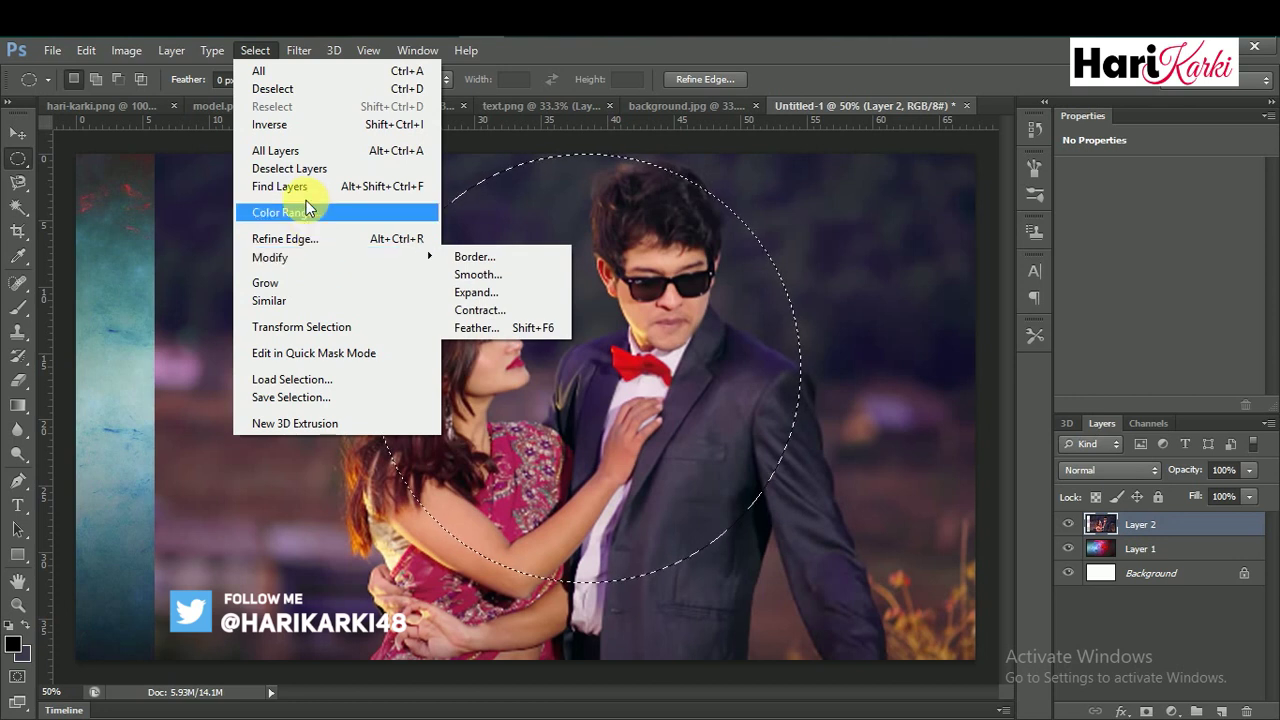
pyautogui.click(315, 124)
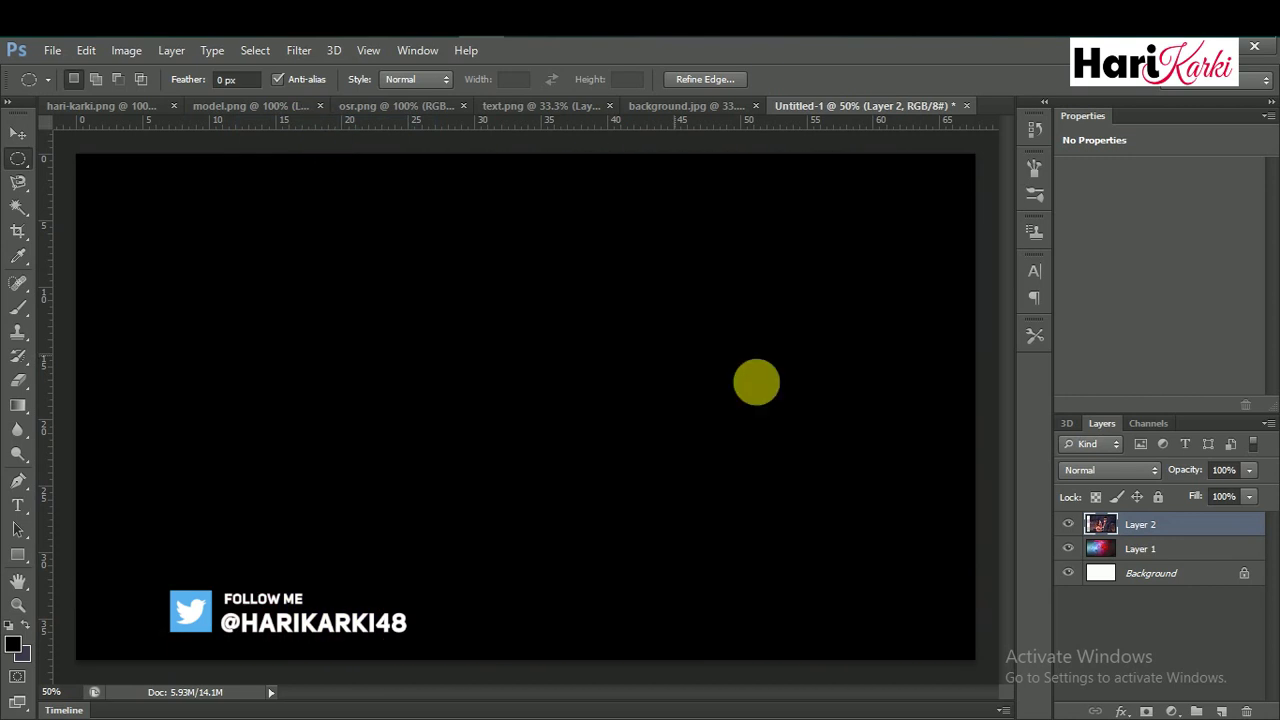
pyautogui.click(262, 52)
pyautogui.moveTo(300, 257)
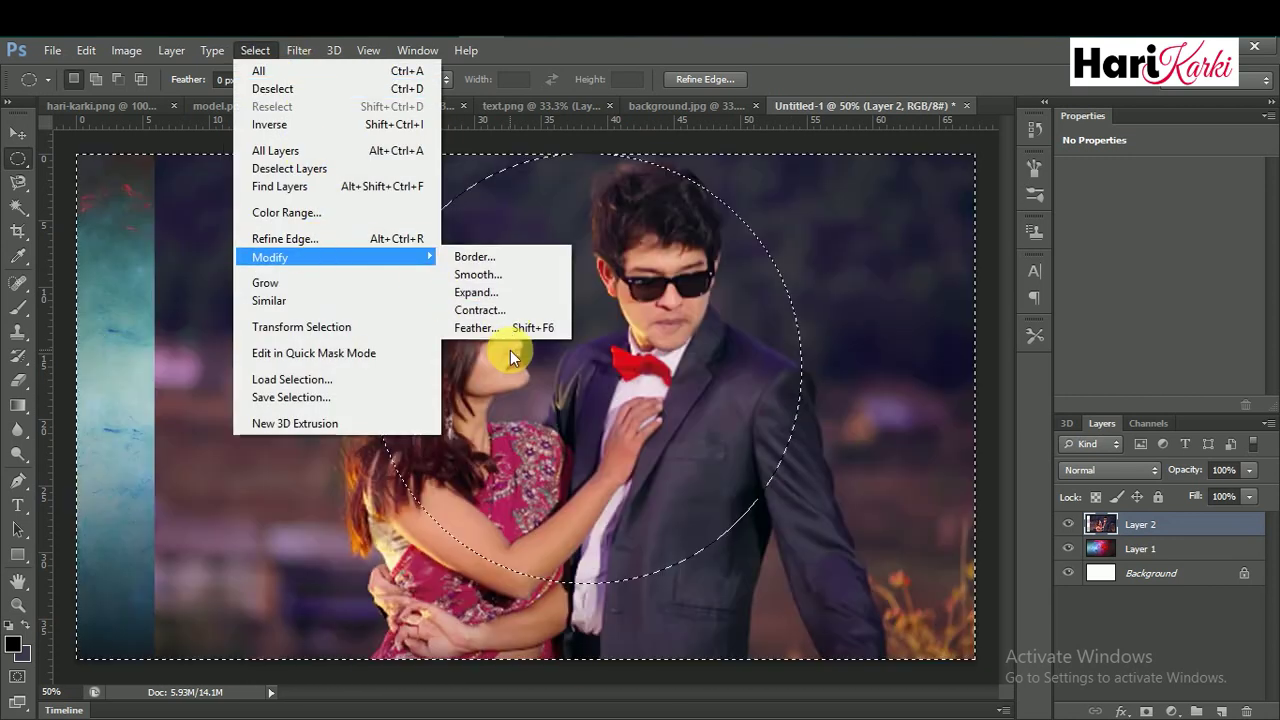
pyautogui.click(516, 330)
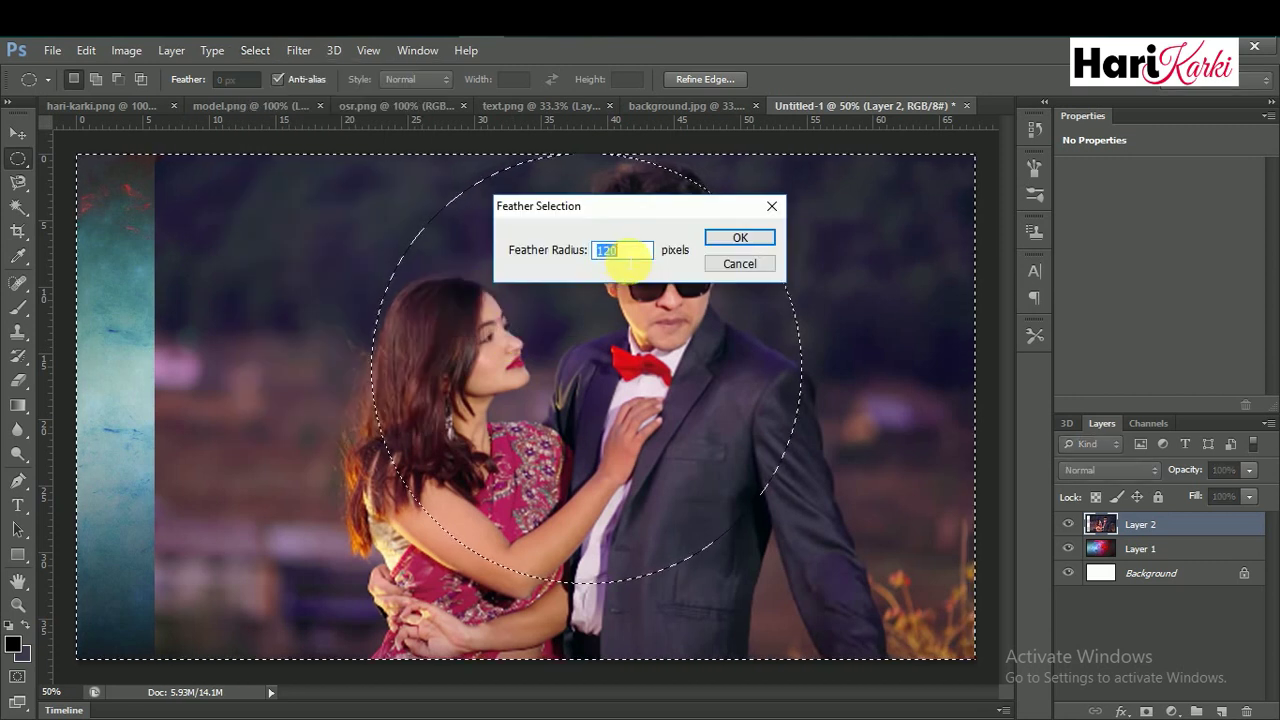
pyautogui.press('Return')
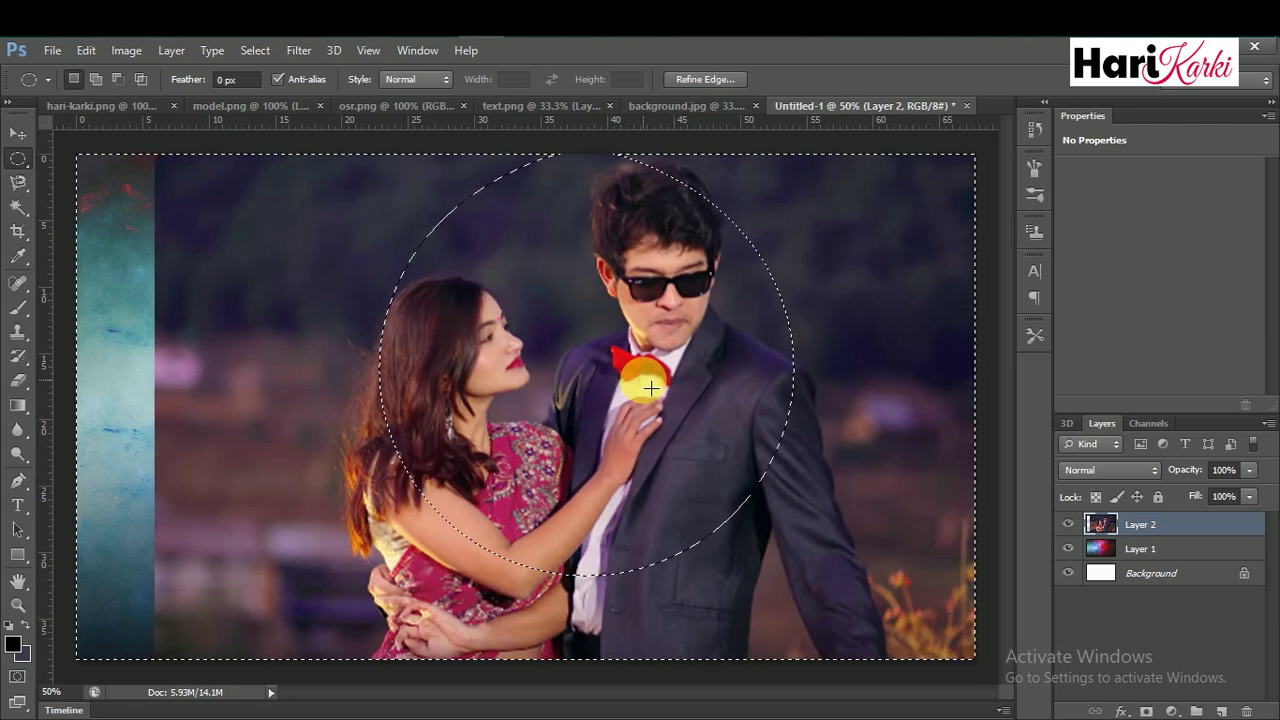
# Delete the photo outside the soft ellipse, deselect, and shift the couple about 2.4 cm right
pyautogui.press('Delete')
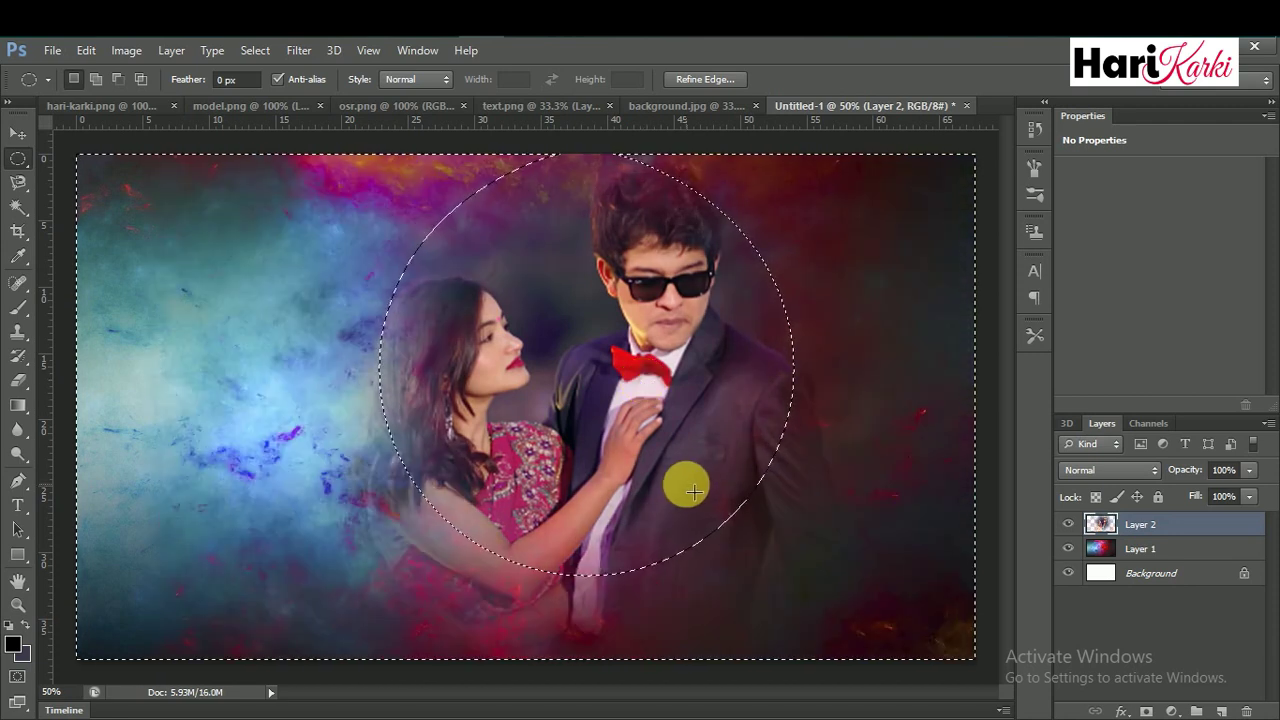
pyautogui.hotkey('ctrl', 'd')
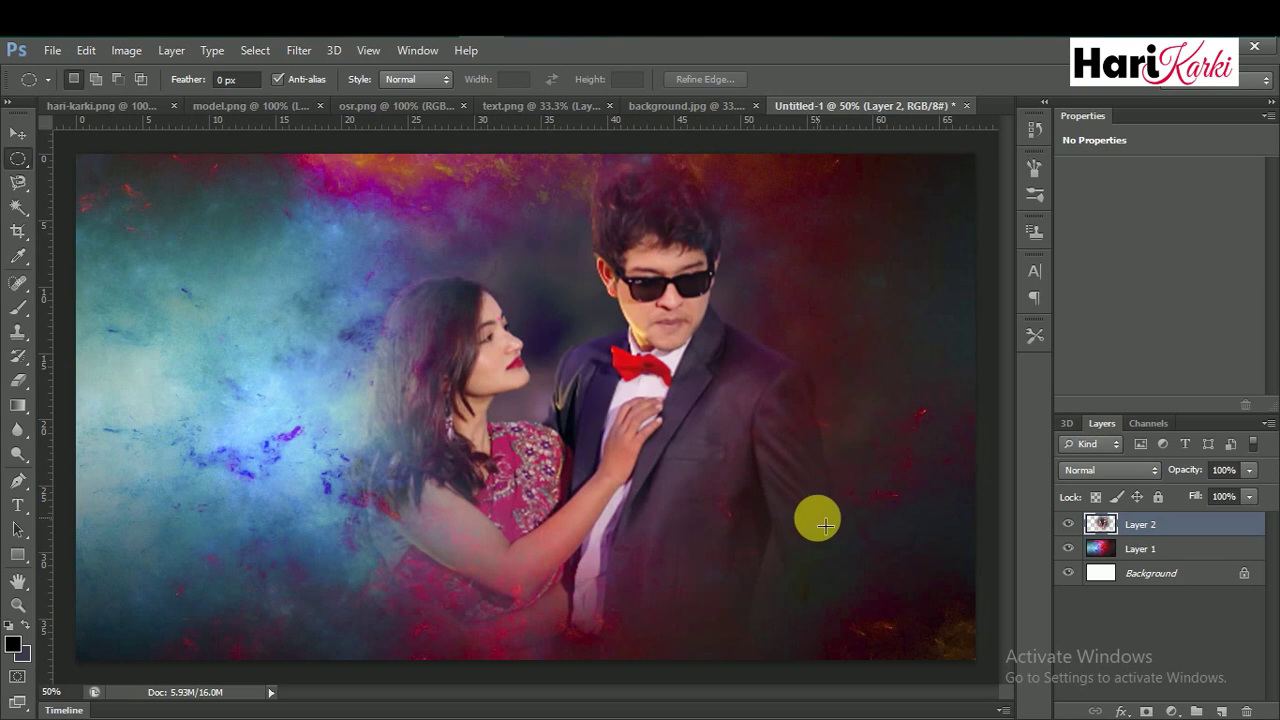
pyautogui.press('v')
pyautogui.moveTo(668, 515); pyautogui.dragTo(700, 511)
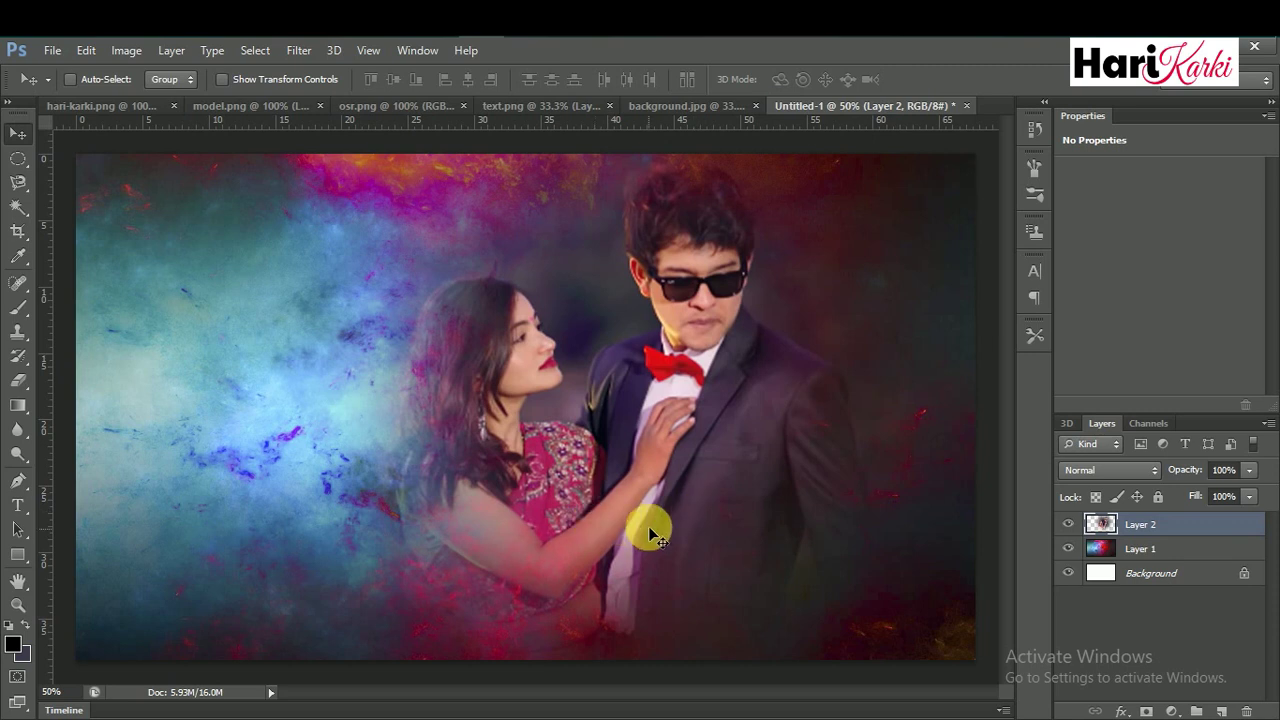
# Bring the text.png credits in as Layer 3, scaled to about 74% along the bottom edge
pyautogui.click(553, 113)
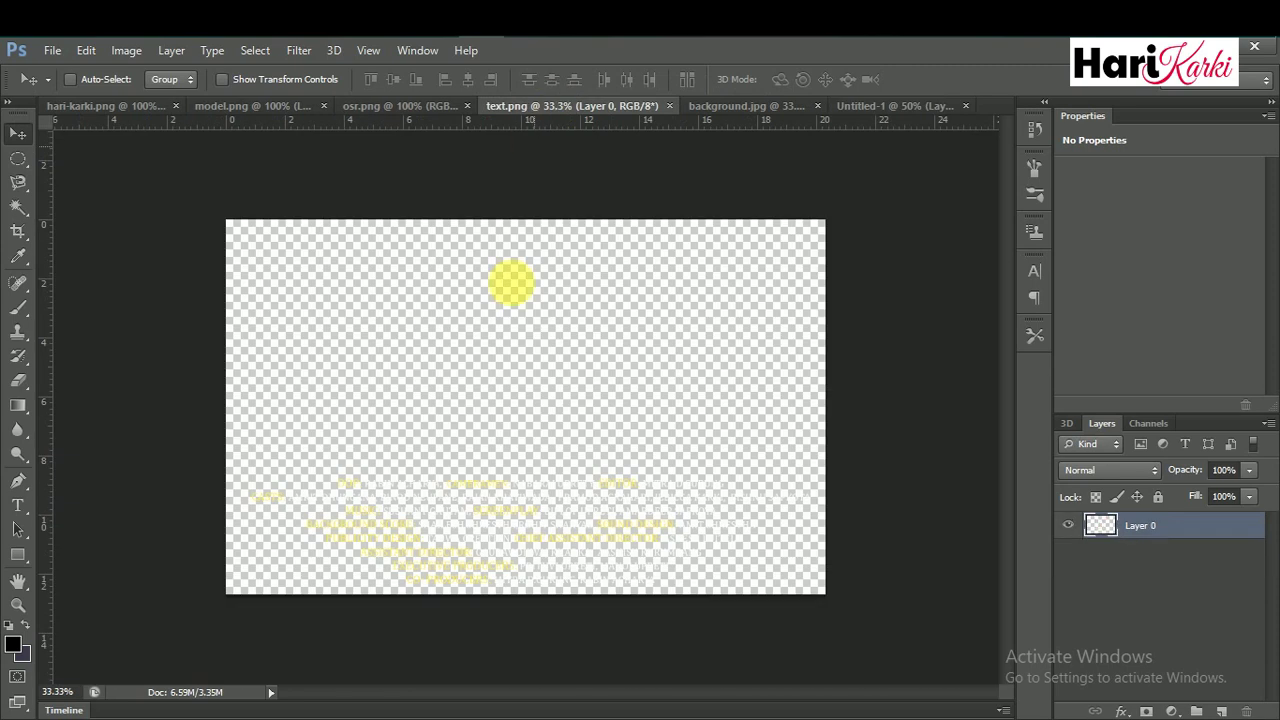
pyautogui.moveTo(497, 531)
pyautogui.mouseDown()
pyautogui.moveTo(599, 313)
pyautogui.moveTo(855, 107)
pyautogui.moveTo(532, 669)
pyautogui.mouseUp()
pyautogui.moveTo(625, 515); pyautogui.dragTo(513, 564)
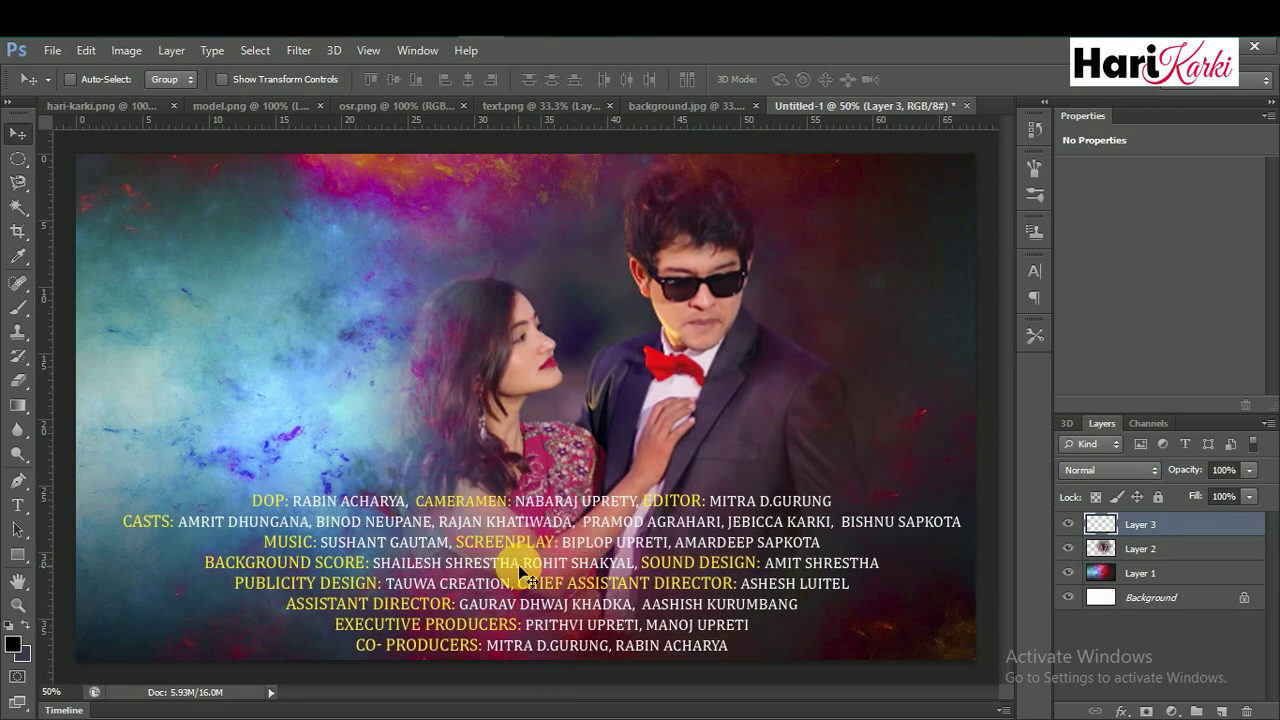
pyautogui.hotkey('ctrl', 't')
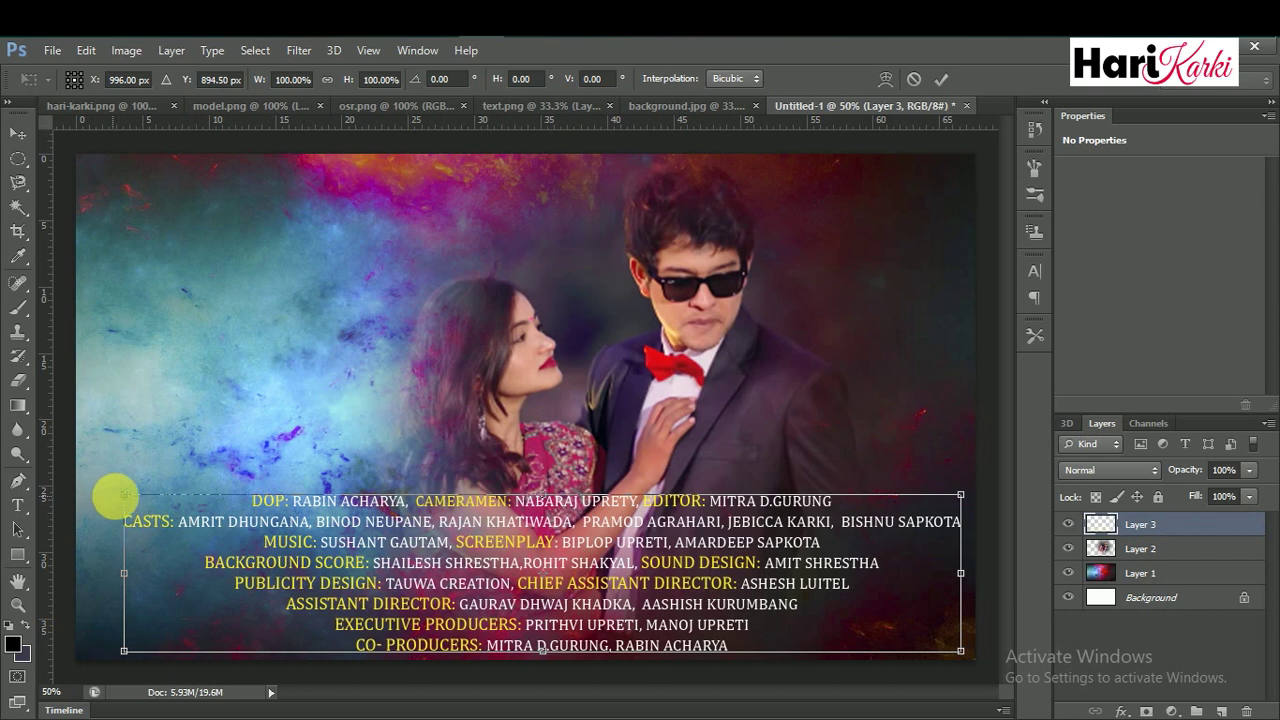
pyautogui.moveTo(129, 496); pyautogui.dragTo(352, 522)
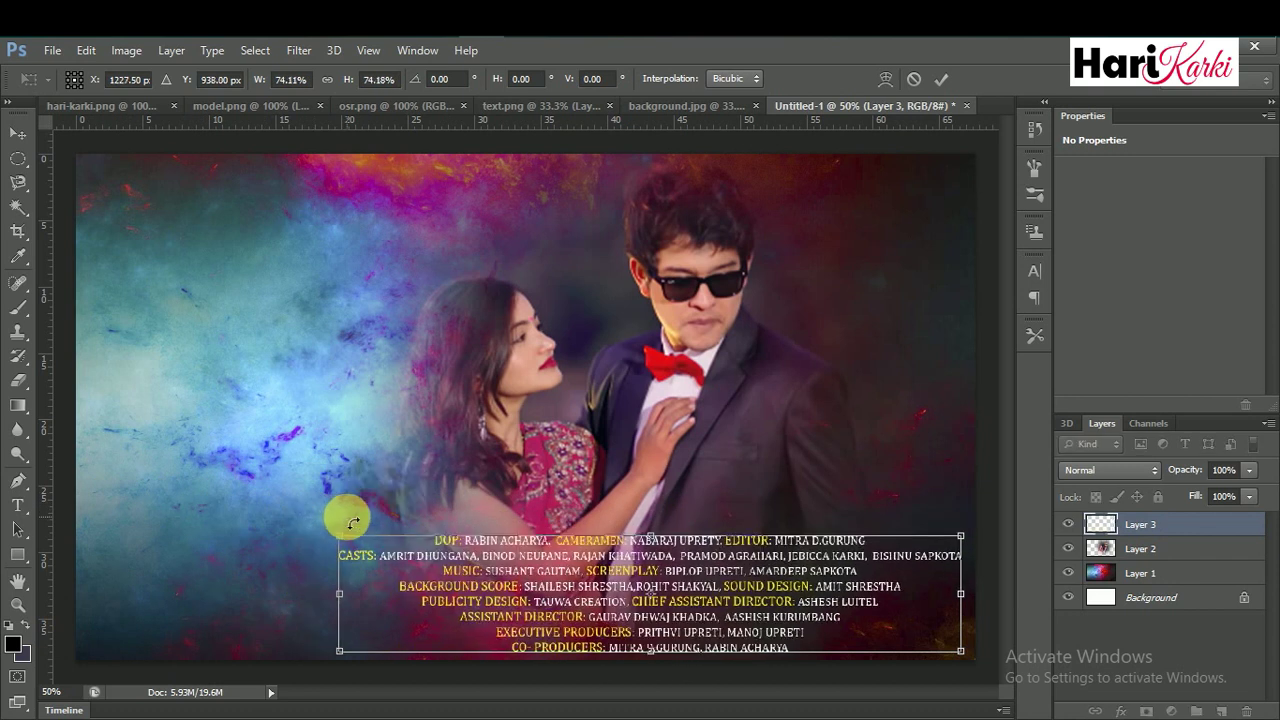
pyautogui.press('Return')
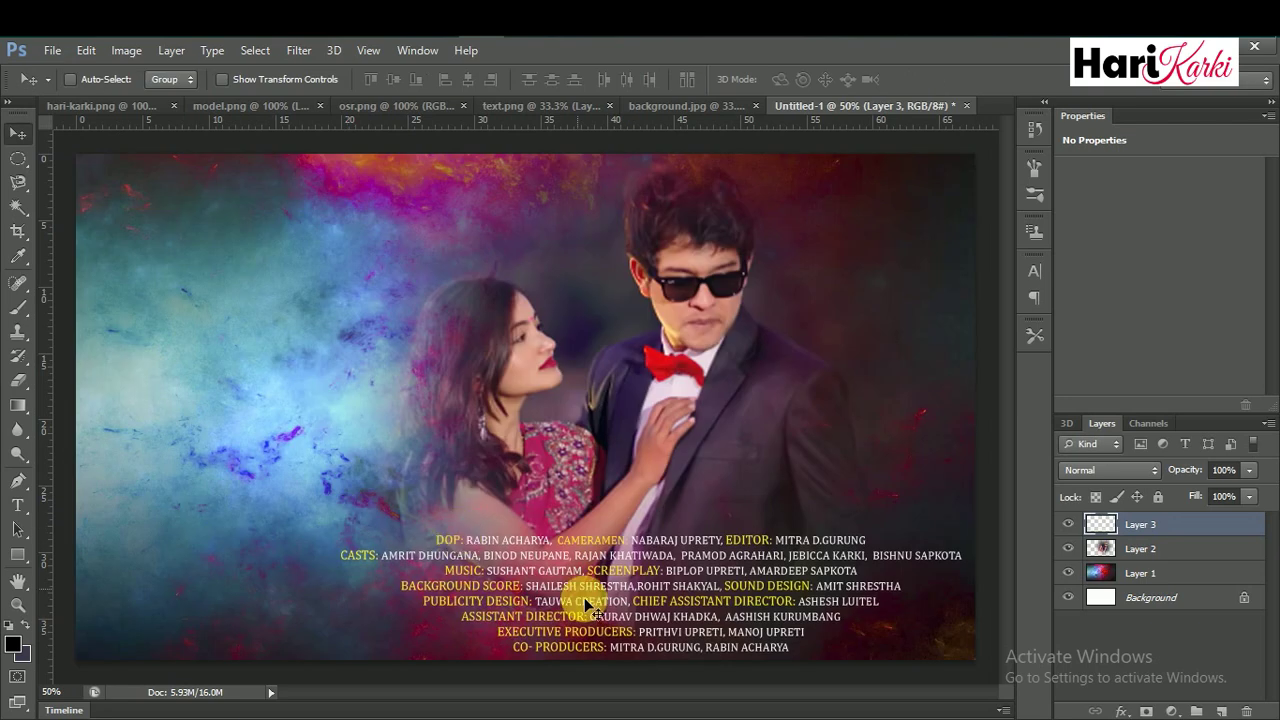
pyautogui.moveTo(582, 579); pyautogui.dragTo(581, 590)
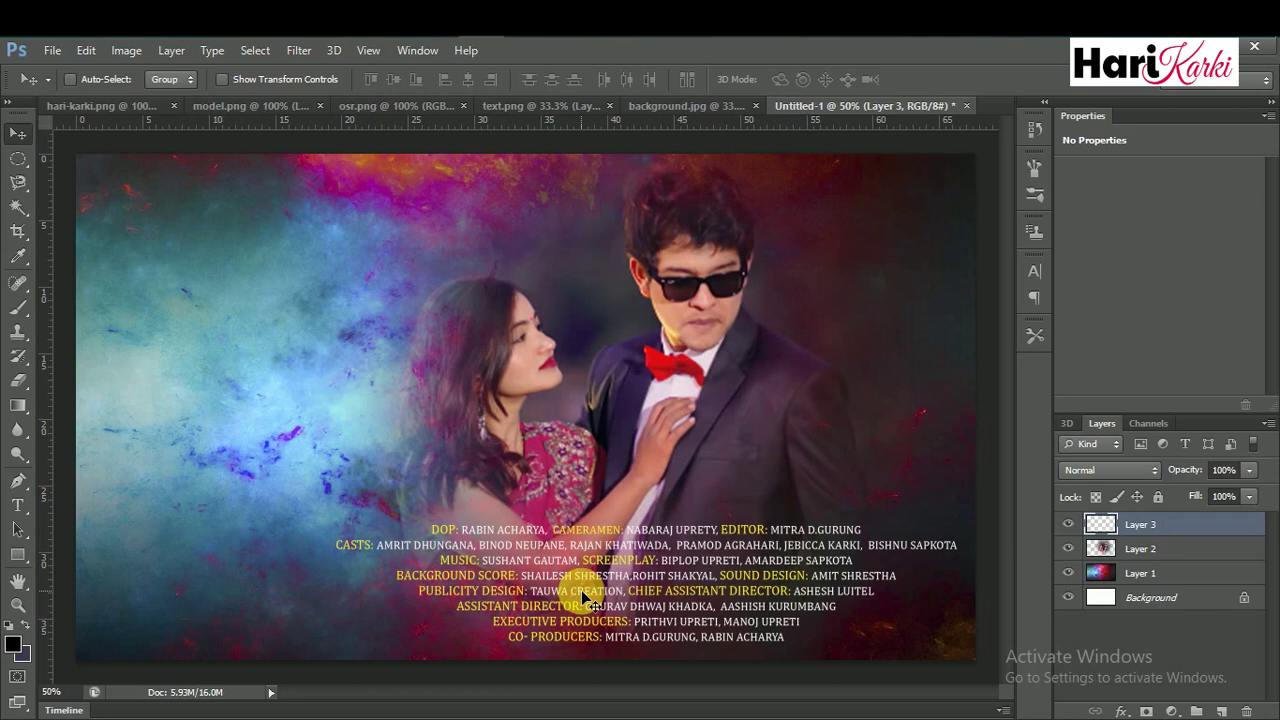
pyautogui.click(17, 505)
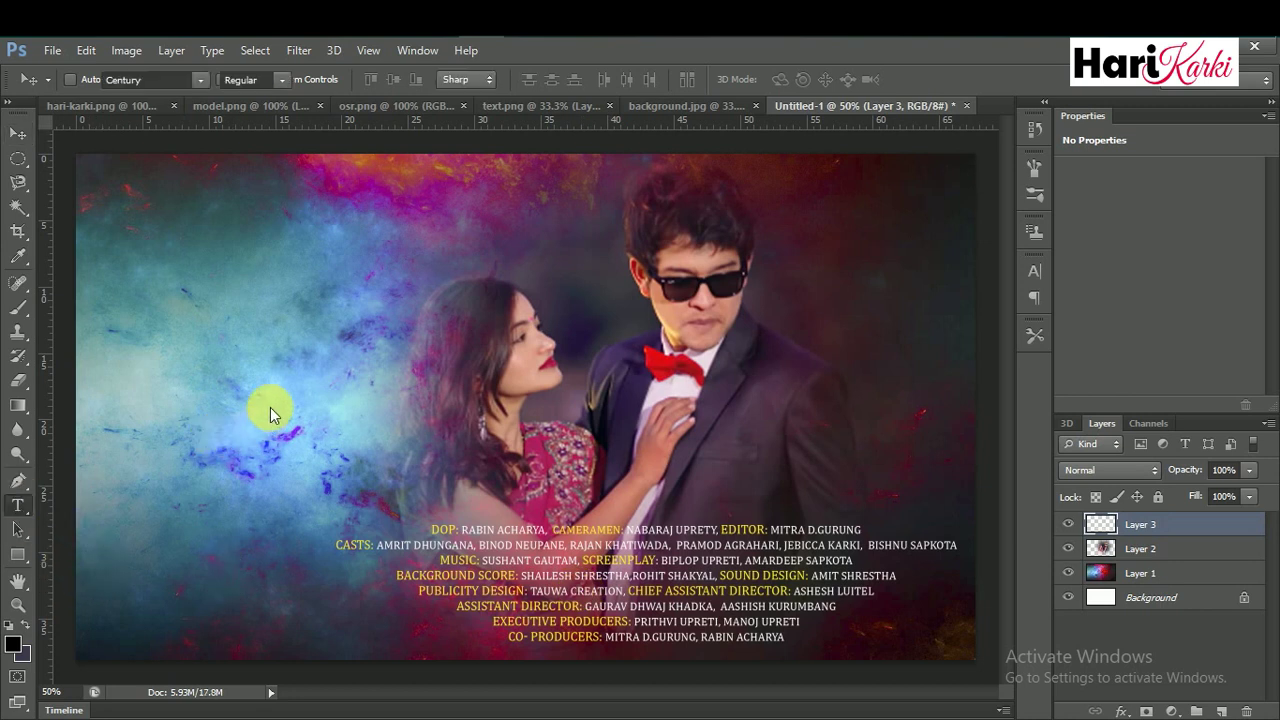
# Type the title JAI SHREE DHAAM in a text box beside the woman's head
pyautogui.moveTo(313, 310)
pyautogui.mouseDown()
pyautogui.moveTo(645, 428)
pyautogui.moveTo(581, 397)
pyautogui.mouseUp()
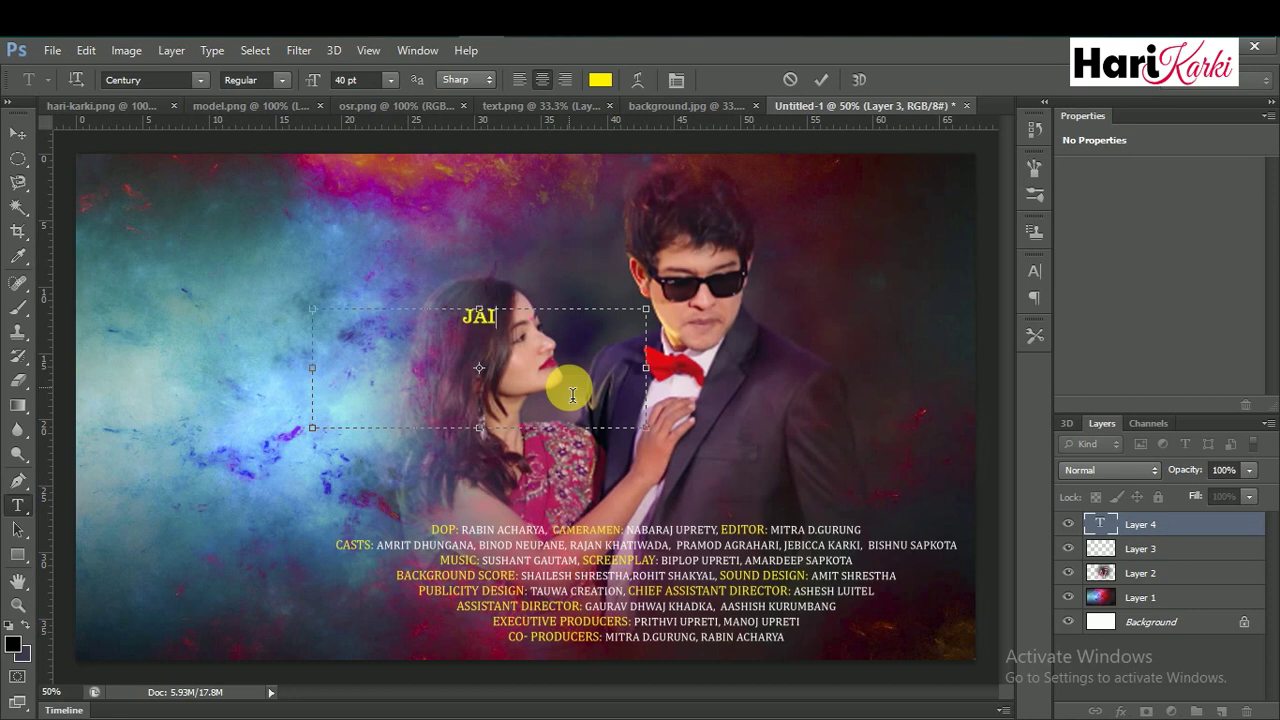
pyautogui.write('HREE')
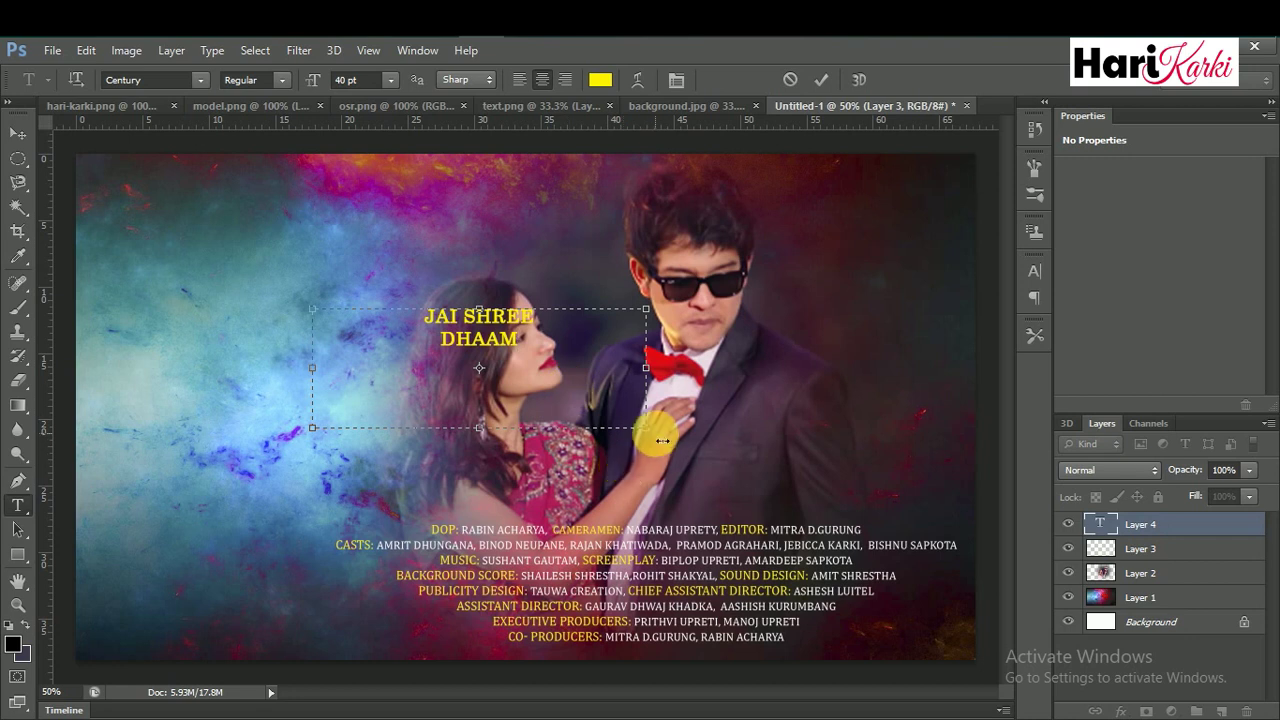
pyautogui.moveTo(655, 437)
pyautogui.mouseDown()
pyautogui.moveTo(467, 381)
pyautogui.moveTo(459, 361)
pyautogui.mouseUp()
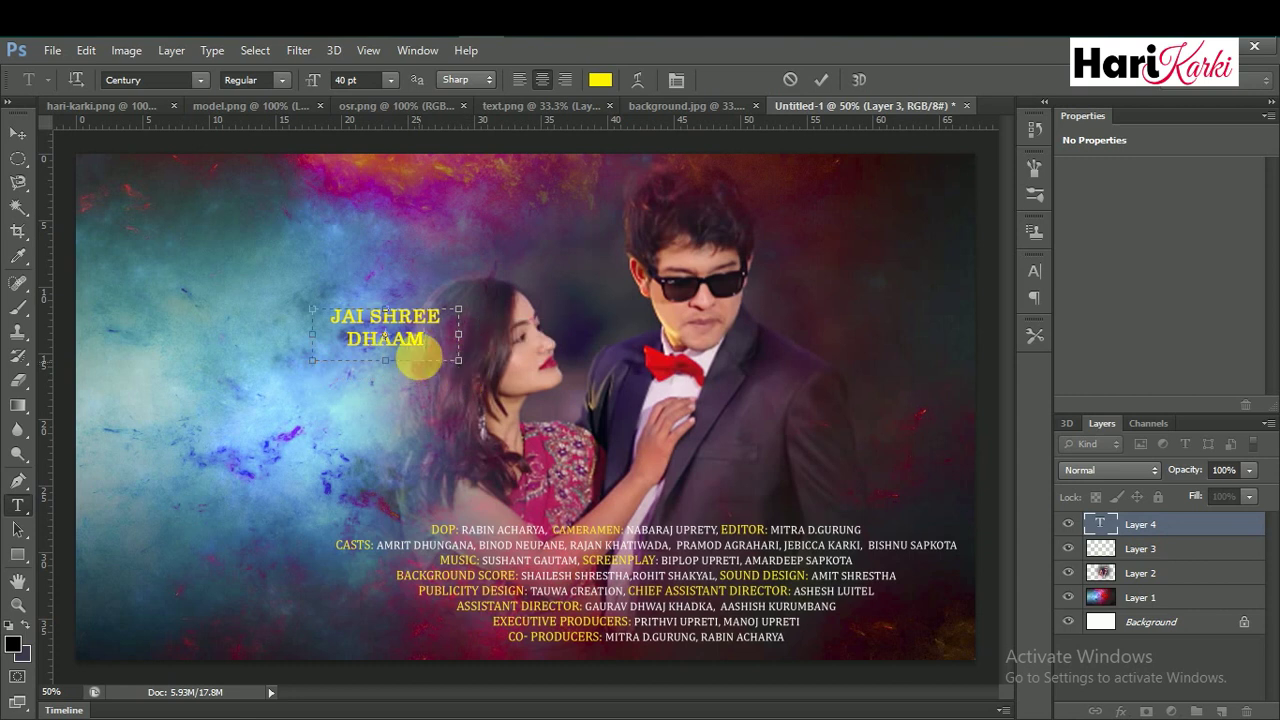
pyautogui.doubleClick(429, 346)
pyautogui.click(451, 335)
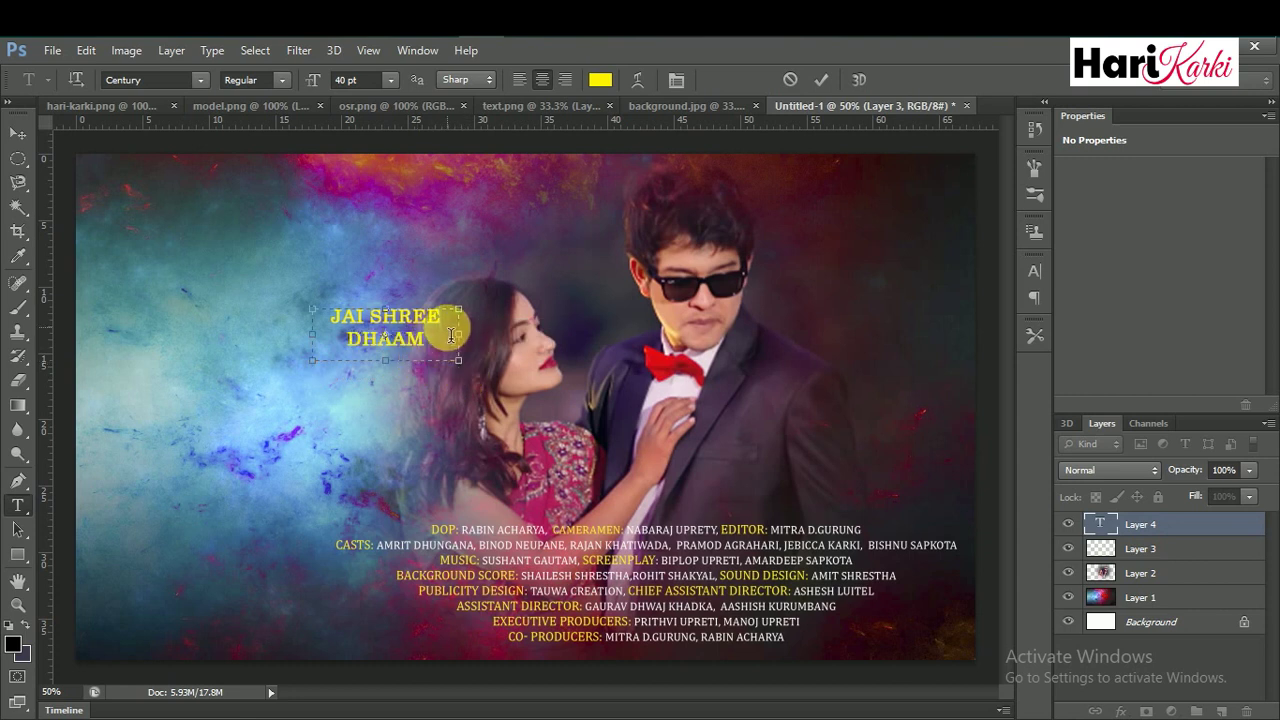
pyautogui.moveTo(451, 335); pyautogui.dragTo(316, 306)
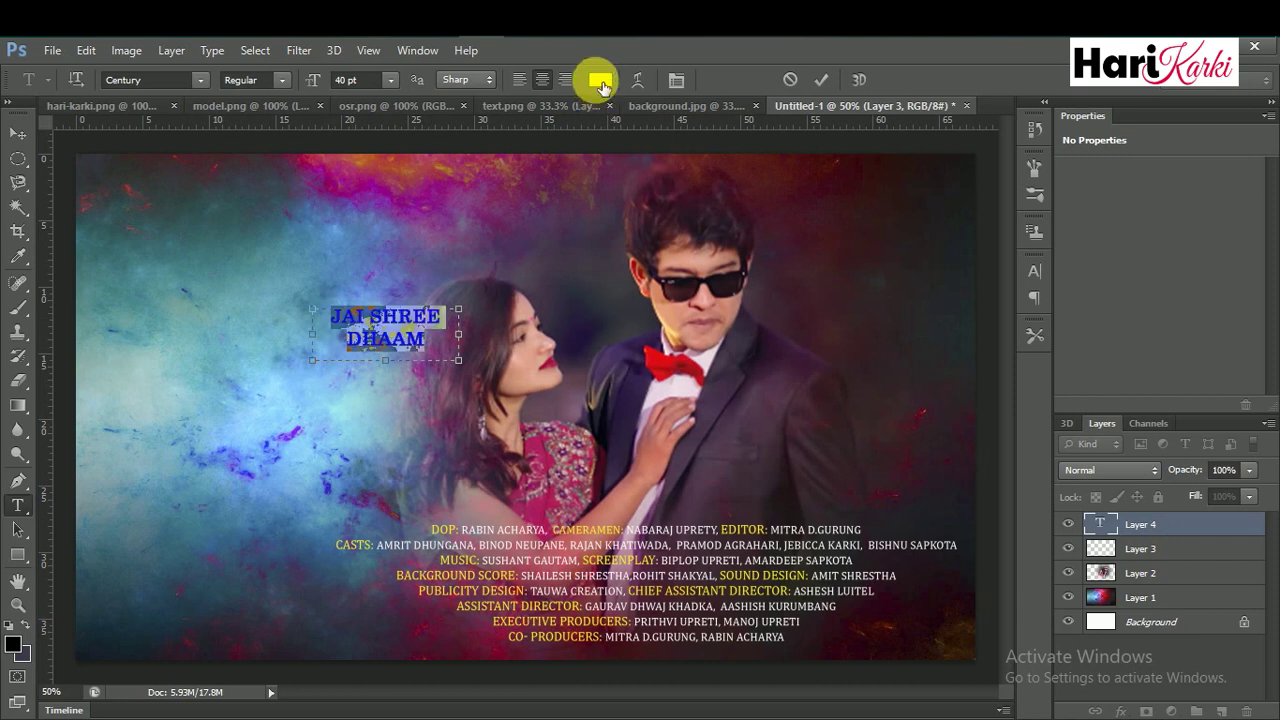
# Colour the title bright yellow fff200 with C 0 and Y 100
pyautogui.click(600, 79)
pyautogui.doubleClick(1185, 498)
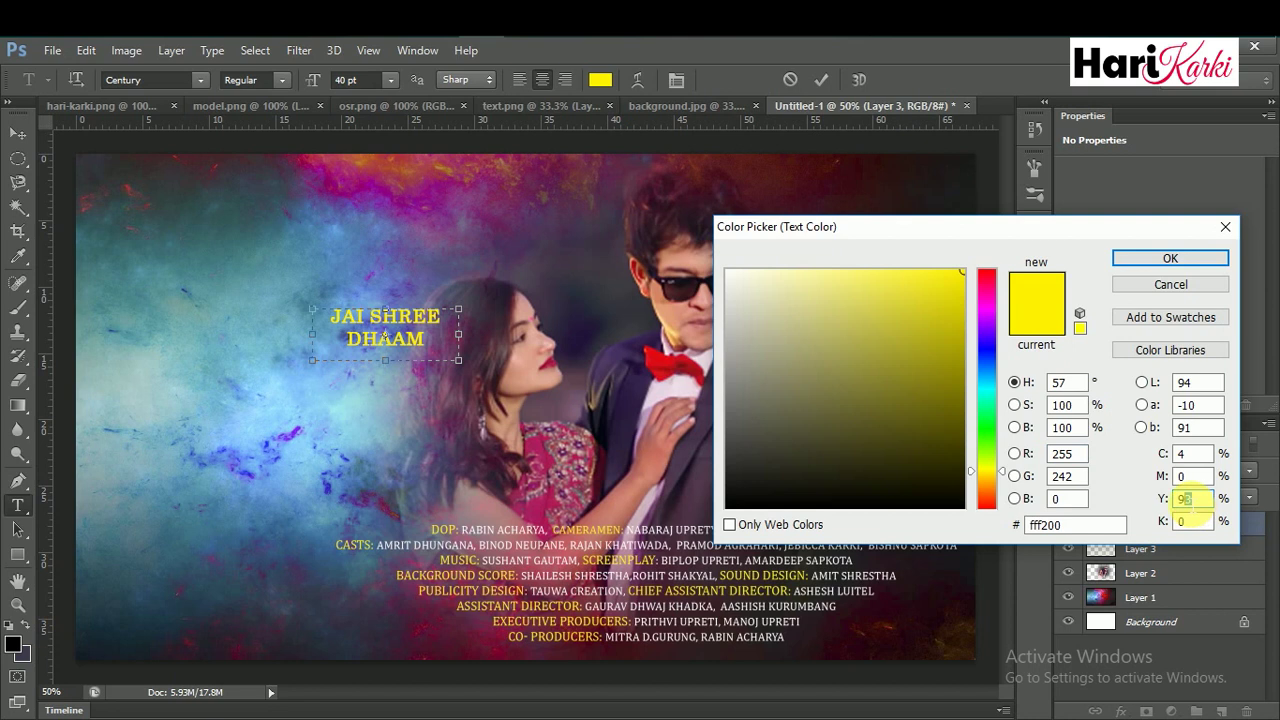
pyautogui.press('BackSpace')
pyautogui.write('100')
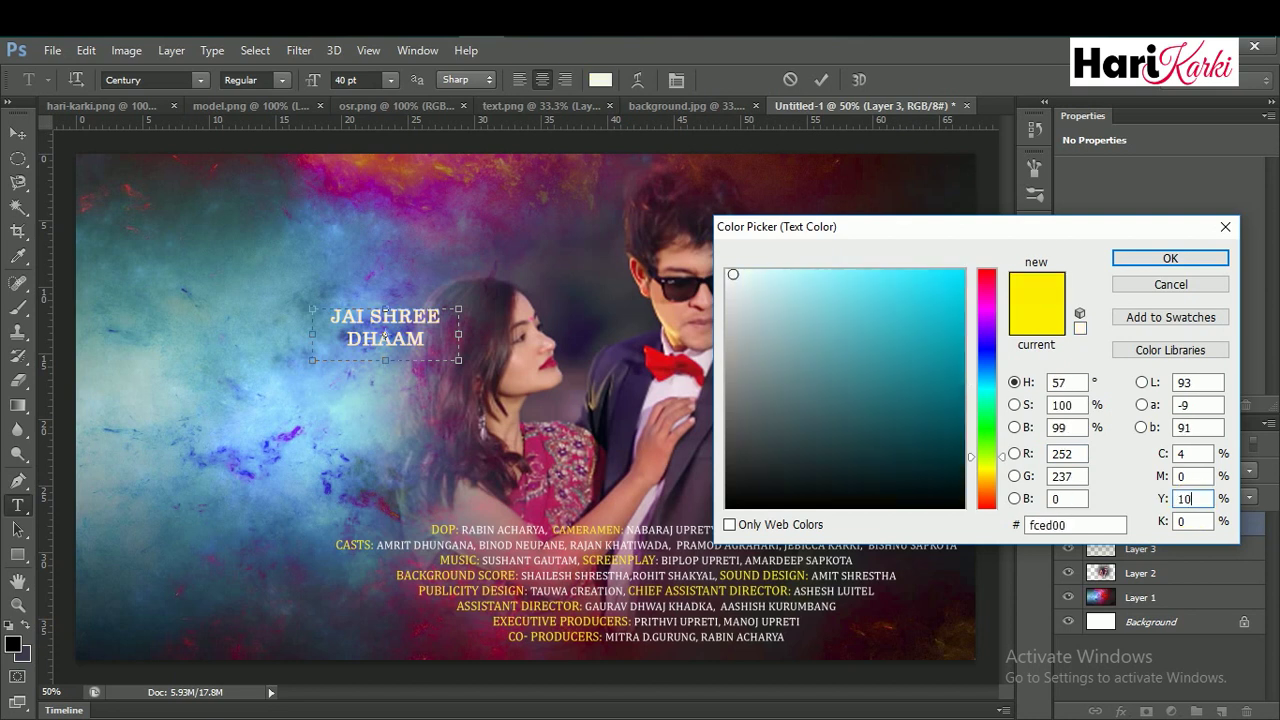
pyautogui.doubleClick(1188, 454)
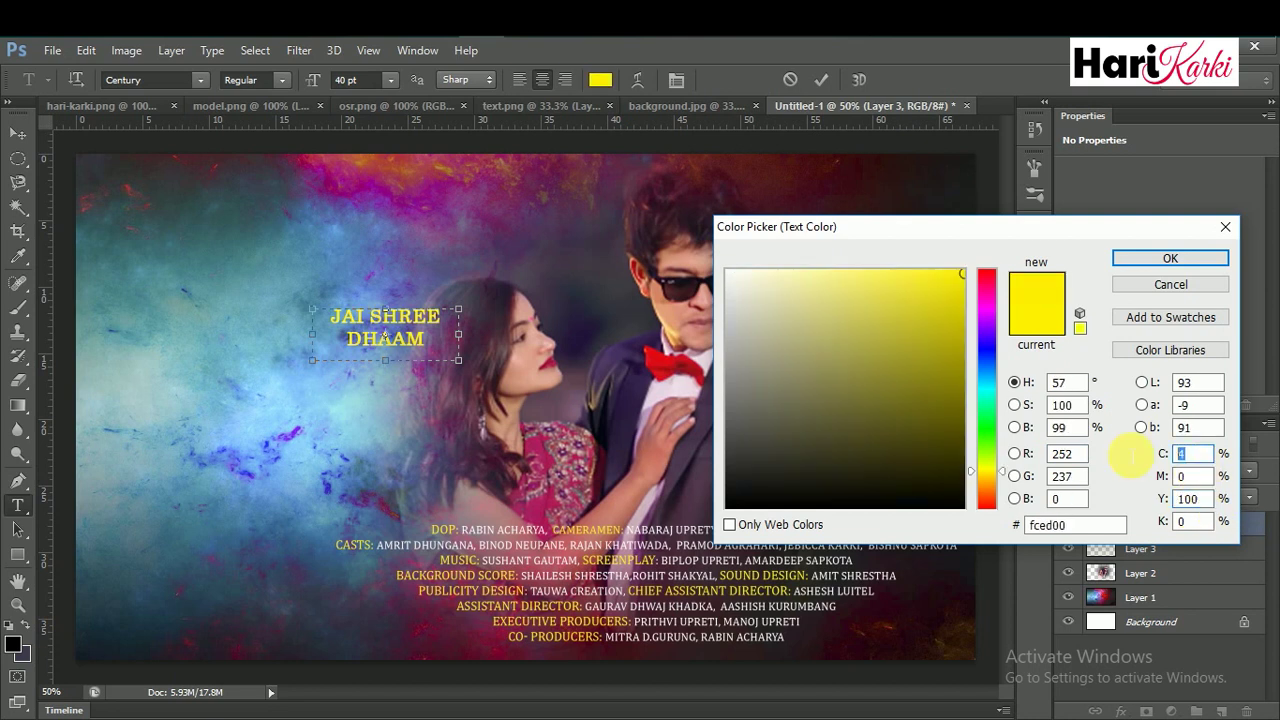
pyautogui.write('0')
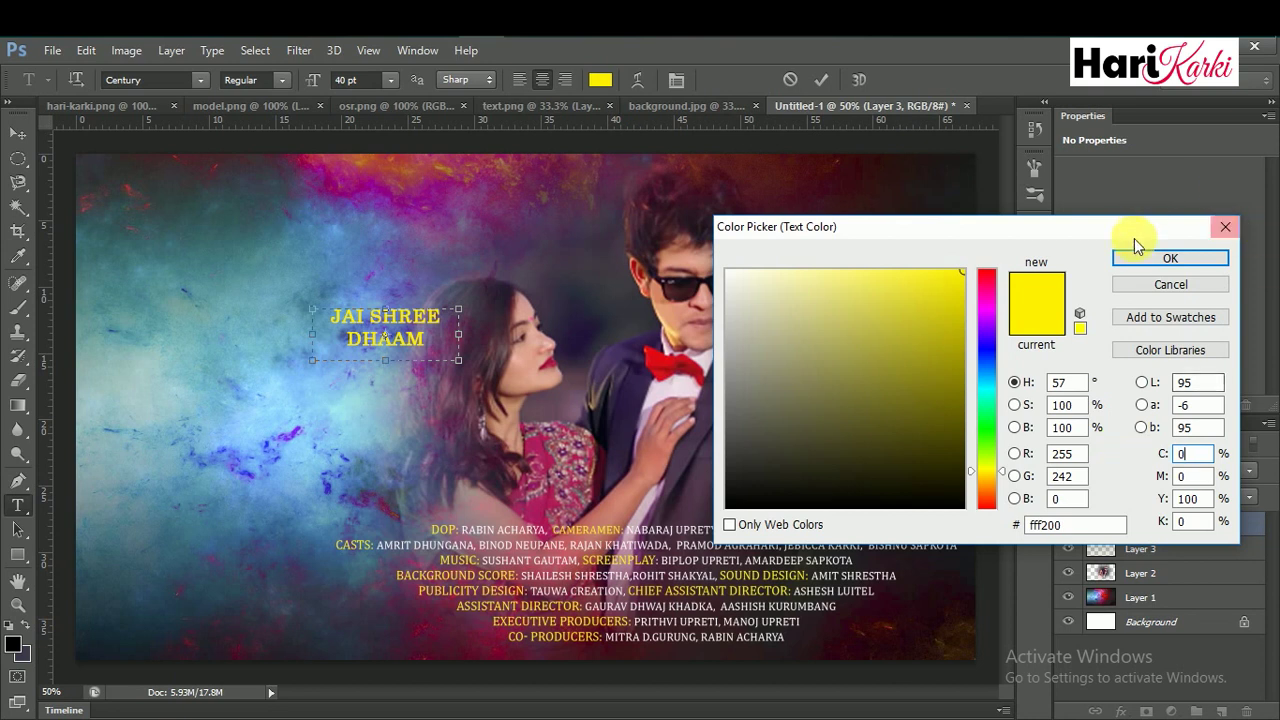
pyautogui.click(1132, 262)
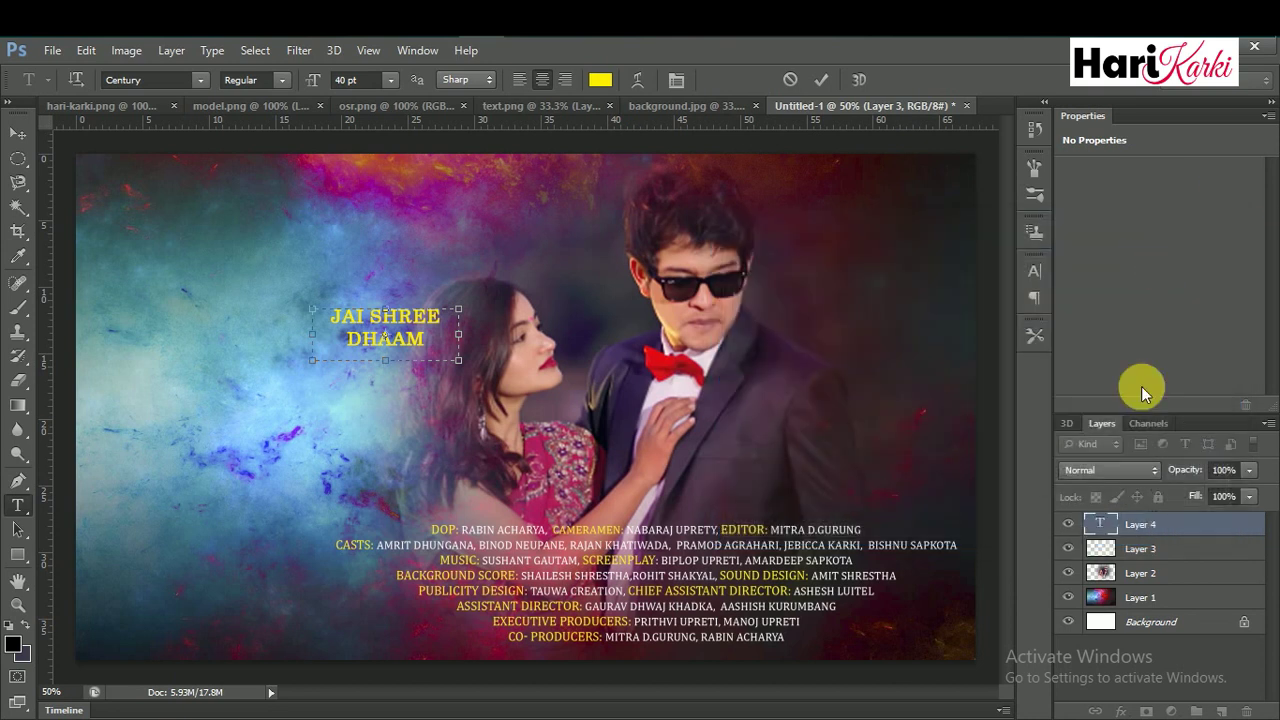
pyautogui.click(17, 131)
# Move the title to the lower right above the credits and scale it to about 130%
pyautogui.moveTo(359, 319); pyautogui.dragTo(857, 479)
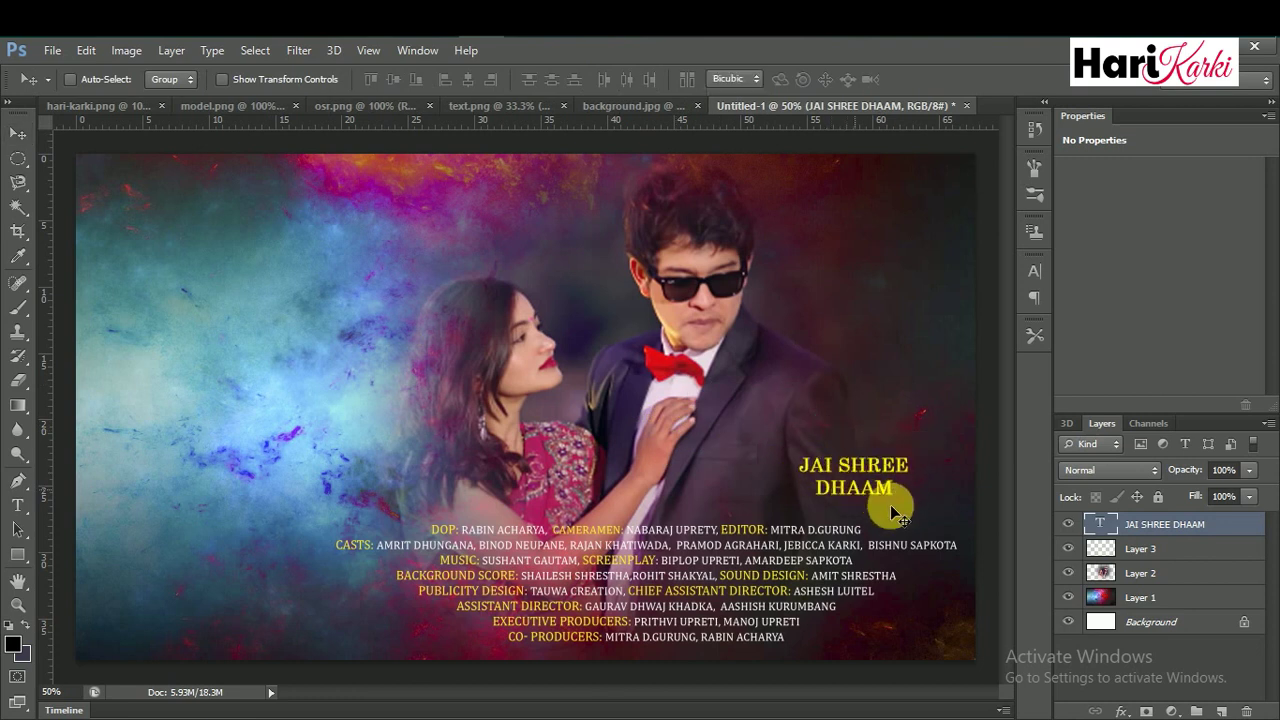
pyautogui.hotkey('ctrl', 't')
pyautogui.moveTo(927, 507); pyautogui.dragTo(971, 524)
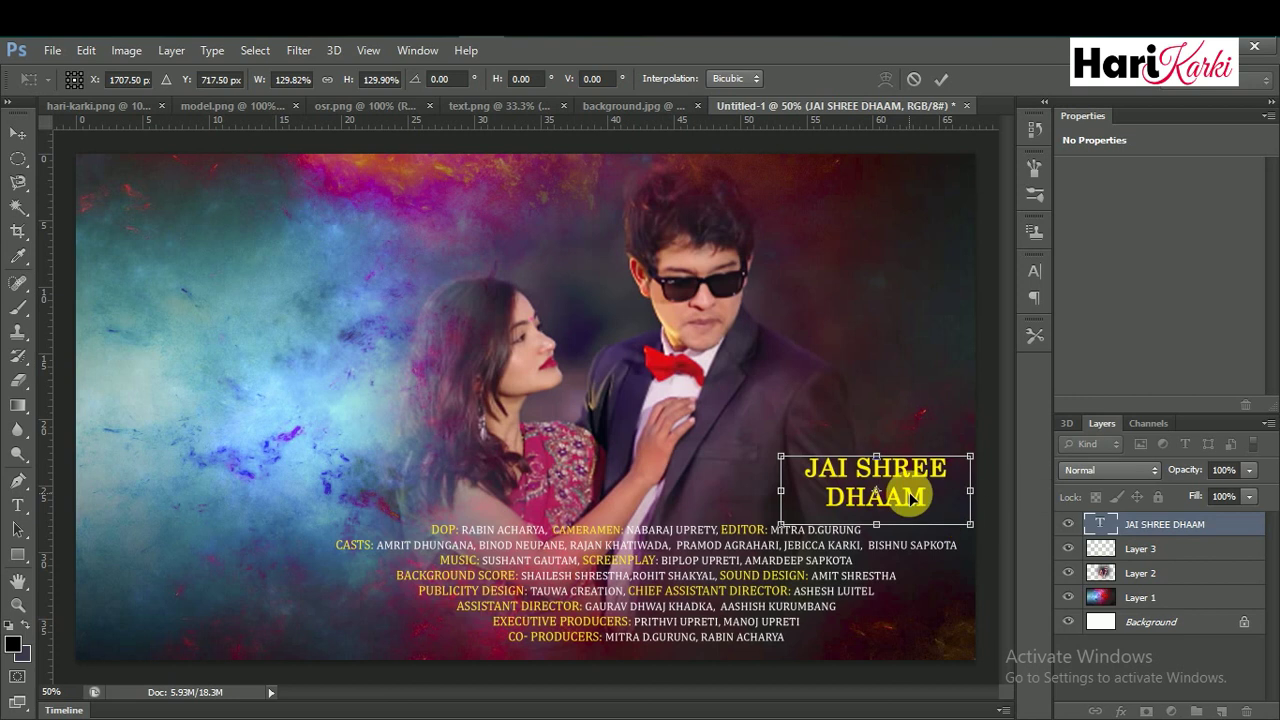
pyautogui.moveTo(911, 497)
pyautogui.mouseDown()
pyautogui.moveTo(906, 511)
pyautogui.moveTo(920, 515)
pyautogui.moveTo(897, 507)
pyautogui.mouseUp()
pyautogui.press('Return')
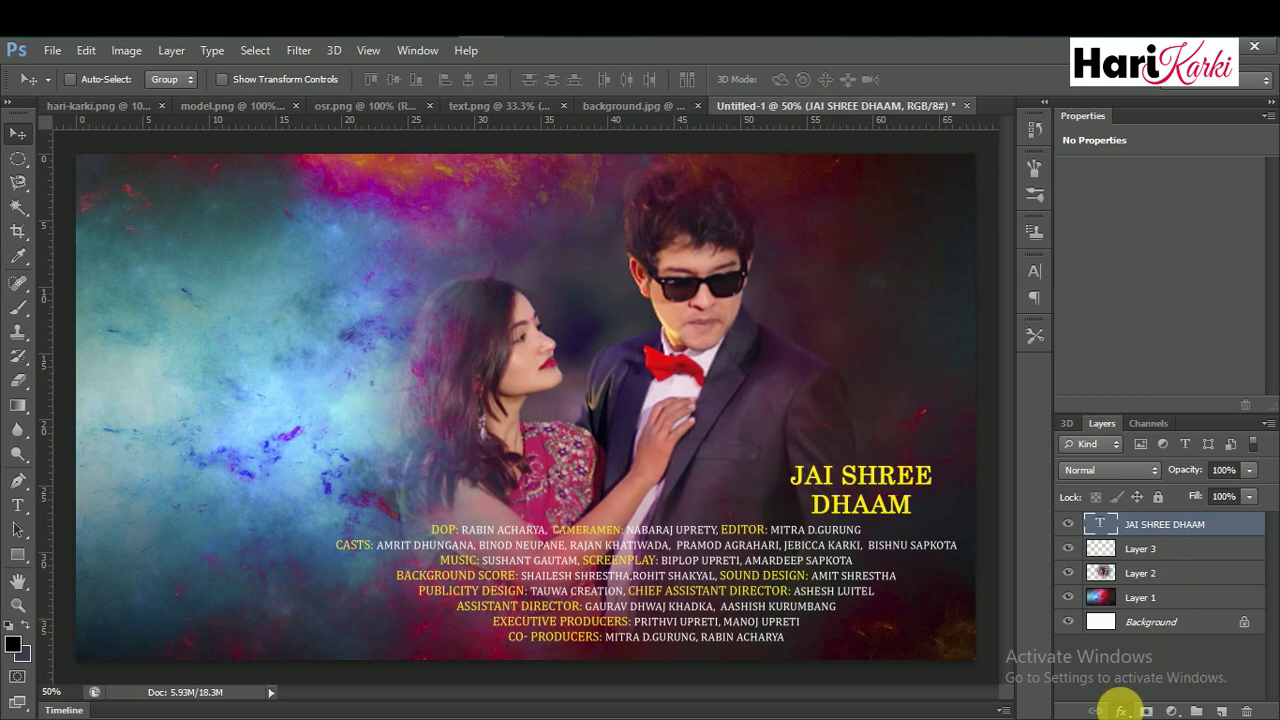
# Give the title a Drop Shadow and Bevel & Emboss with texture and contour
pyautogui.click(1122, 711)
pyautogui.click(1160, 488)
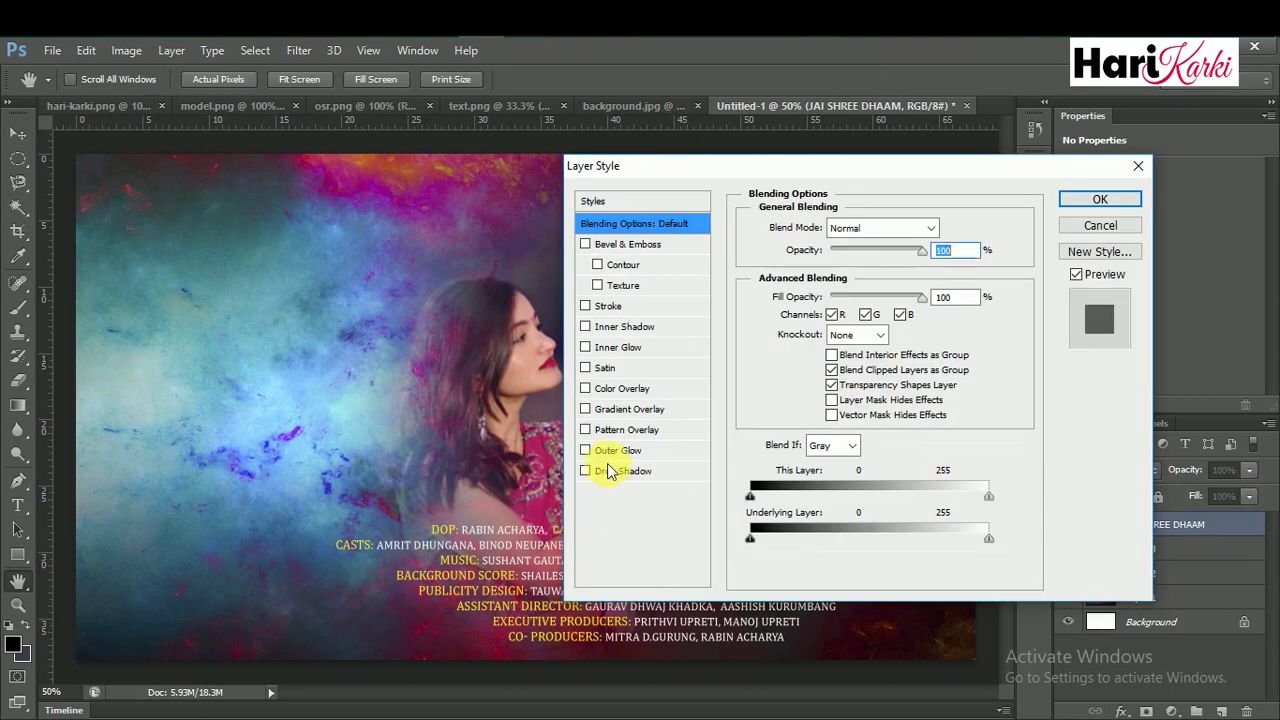
pyautogui.click(610, 474)
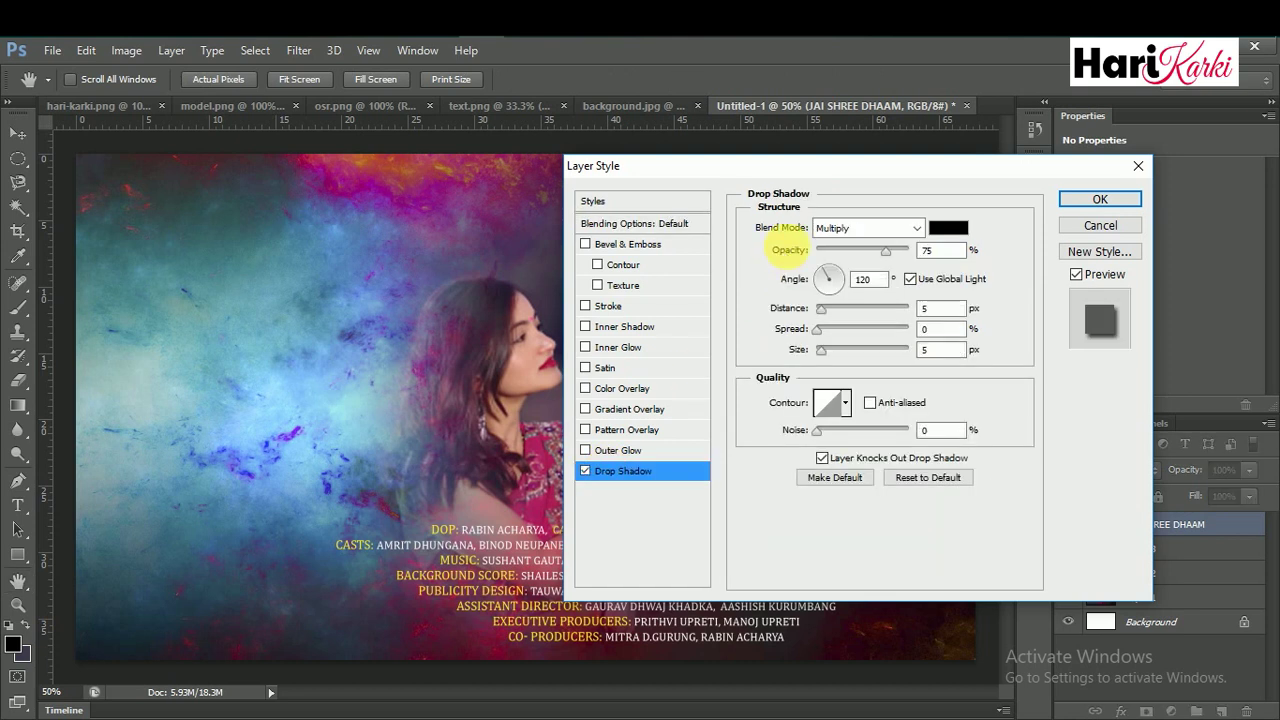
pyautogui.moveTo(803, 165)
pyautogui.mouseDown()
pyautogui.moveTo(373, 196)
pyautogui.moveTo(392, 217)
pyautogui.mouseUp()
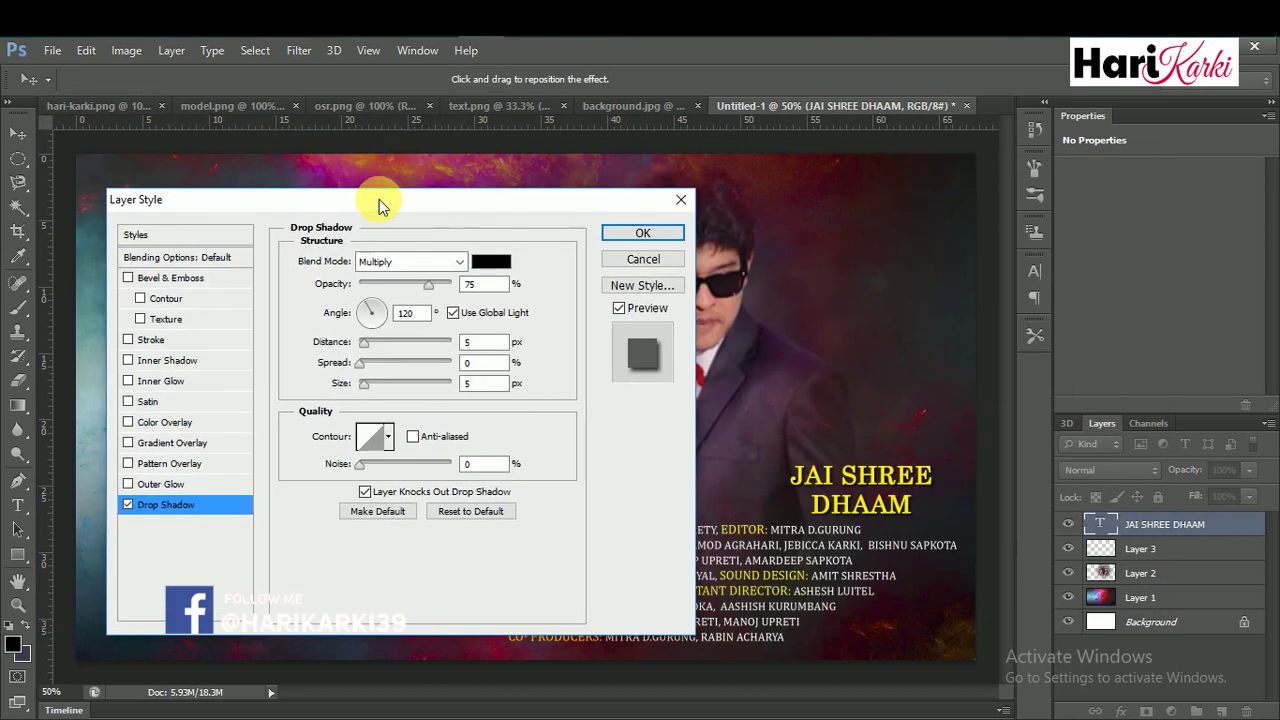
pyautogui.click(162, 319)
pyautogui.click(159, 301)
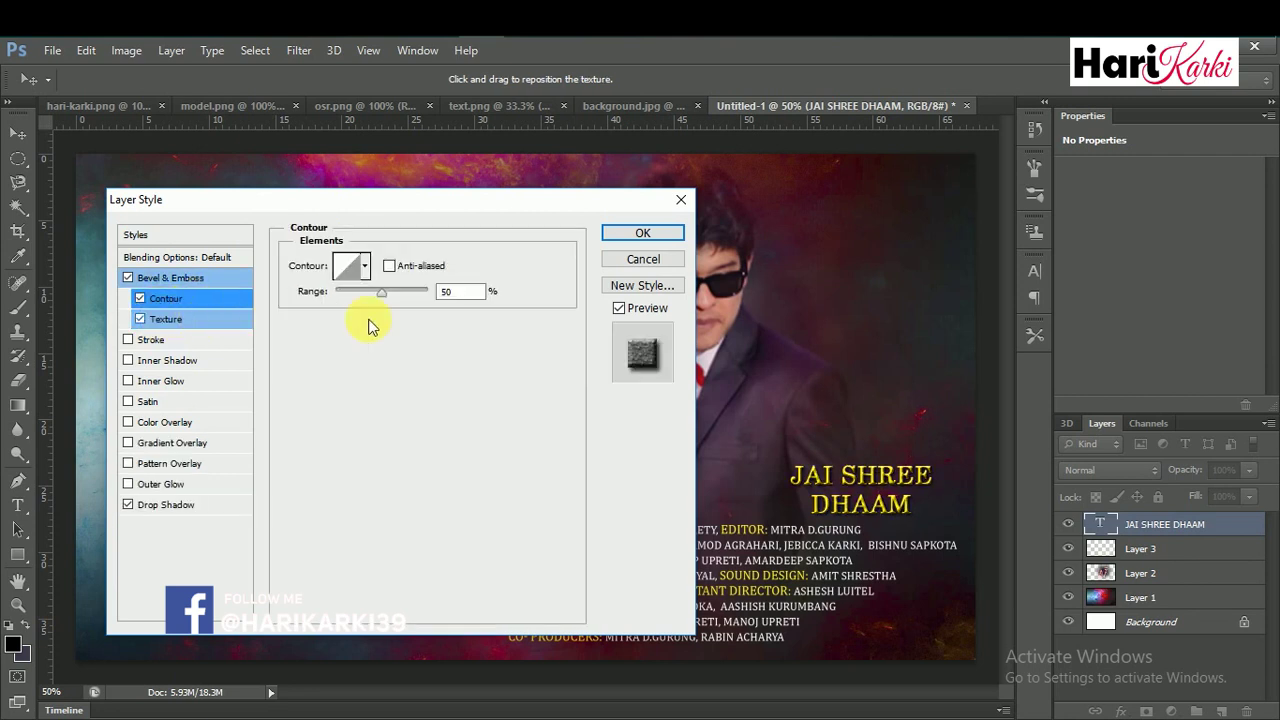
pyautogui.click(609, 238)
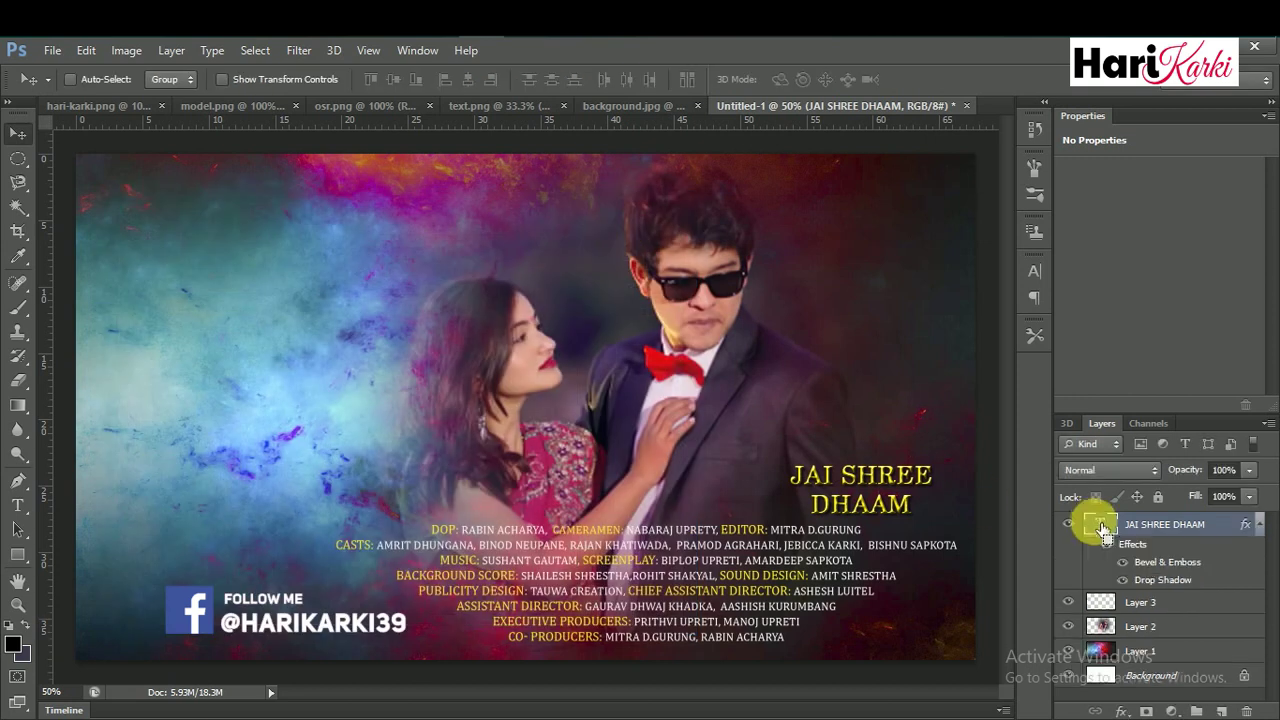
pyautogui.click(1261, 525)
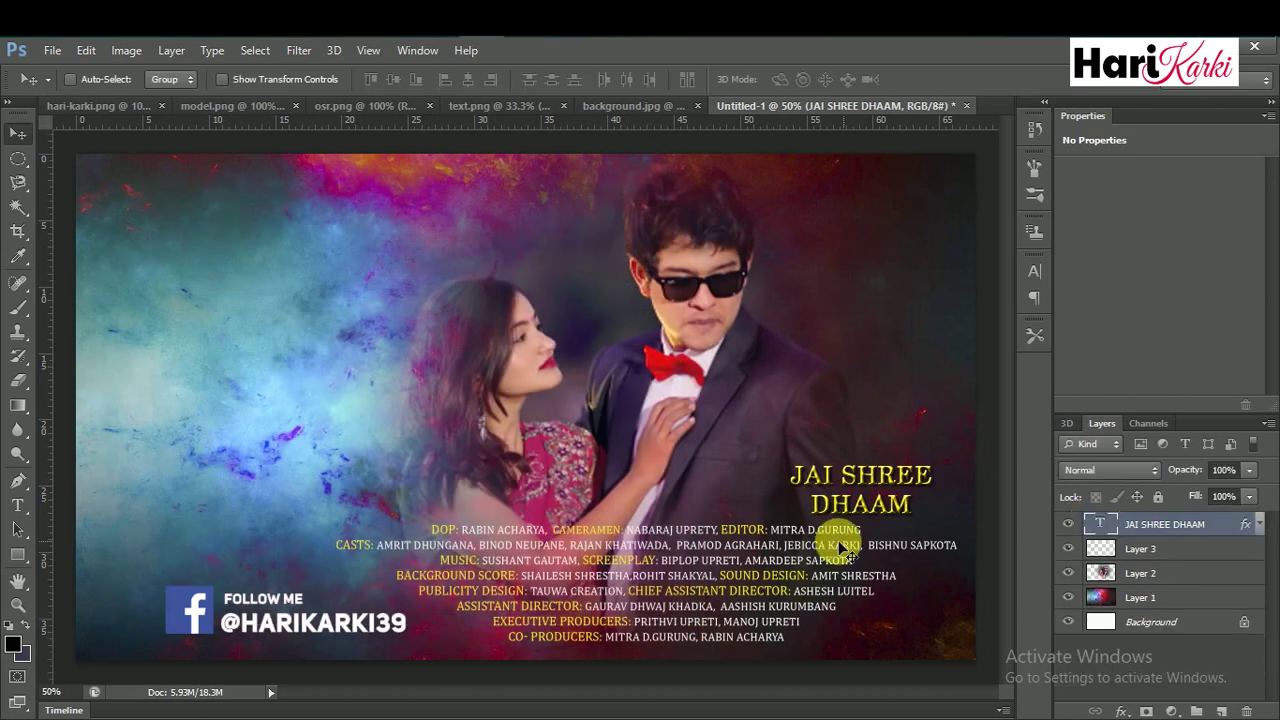
# Enlarge the title to about 107% and move it slightly right
pyautogui.hotkey('ctrl', 't')
pyautogui.moveTo(768, 464); pyautogui.dragTo(756, 468)
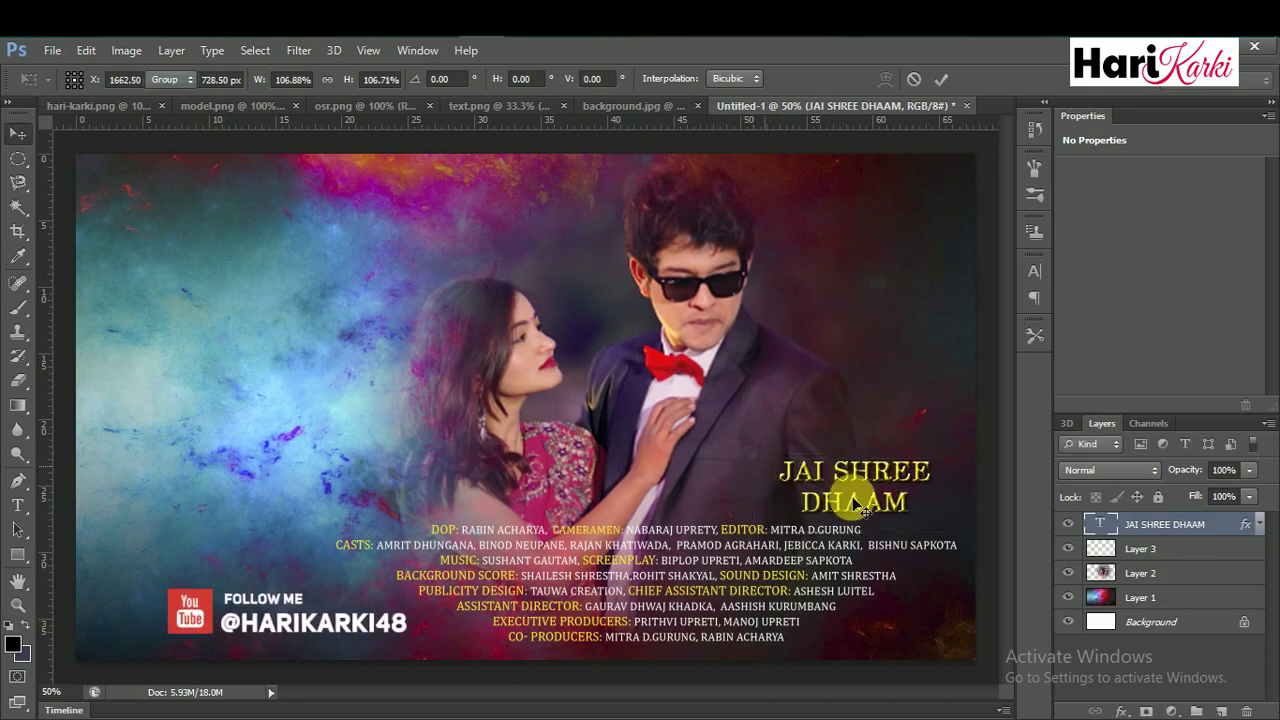
pyautogui.press('Return')
pyautogui.moveTo(882, 505); pyautogui.dragTo(900, 506)
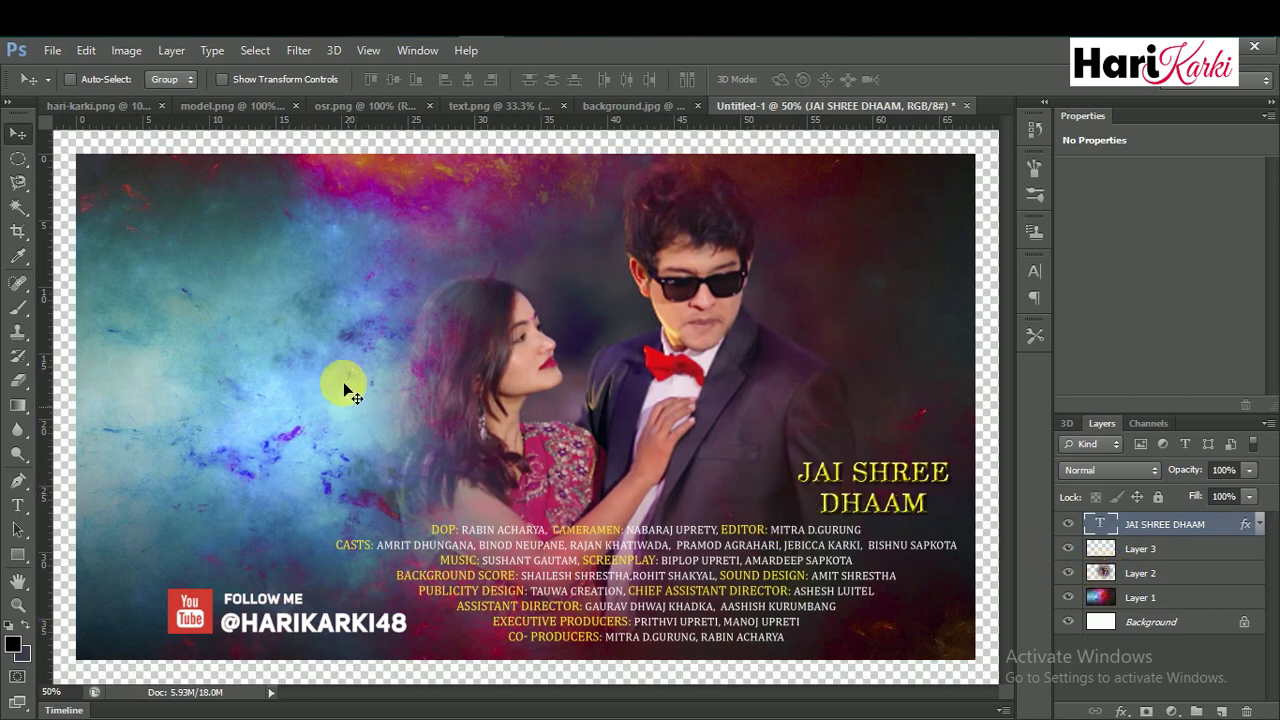
# Draw a white 190×1100 px Rectangle 1 shape down the poster's full left edge
pyautogui.click(19, 556)
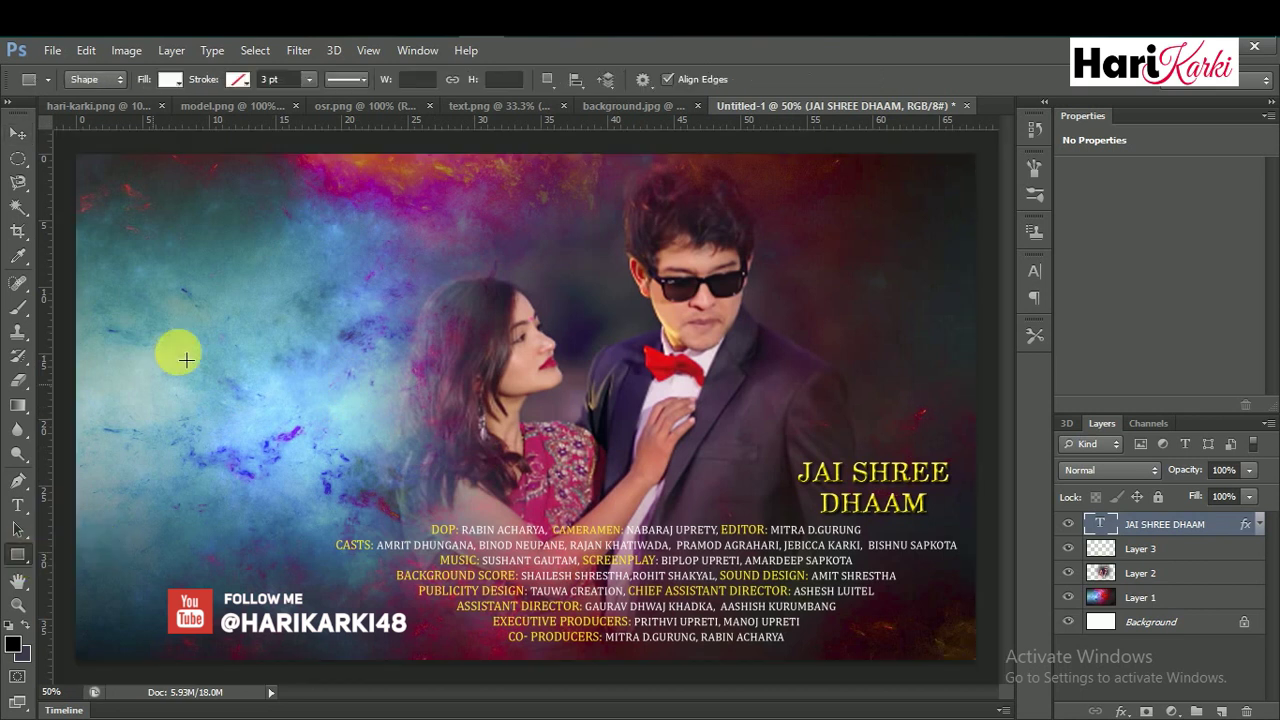
pyautogui.moveTo(84, 160); pyautogui.dragTo(172, 664)
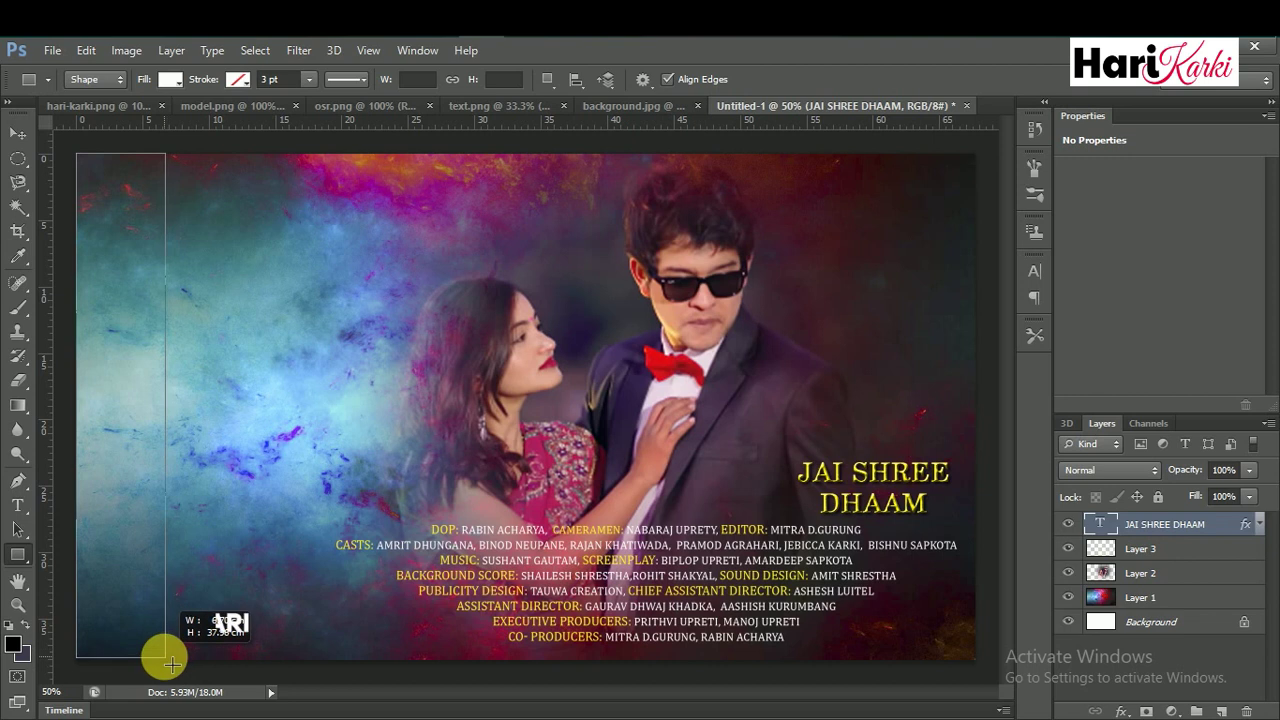
pyautogui.moveTo(172, 664); pyautogui.dragTo(166, 670)
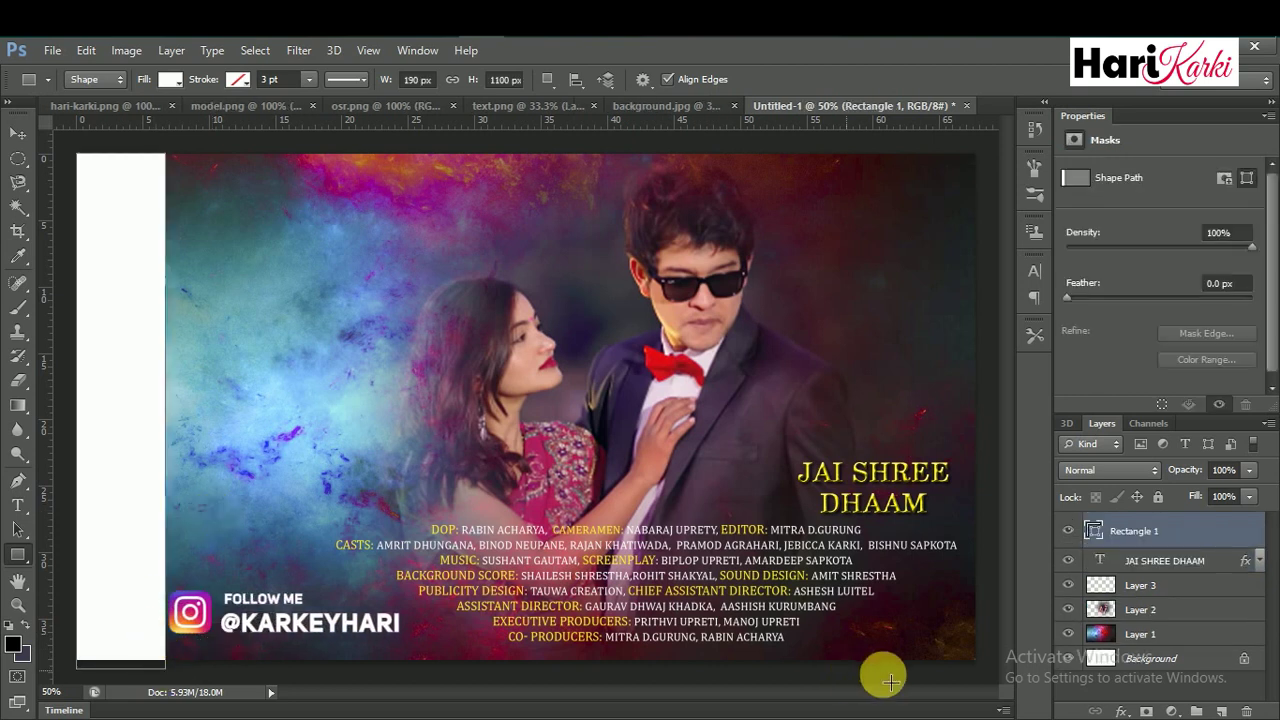
pyautogui.click(1121, 711)
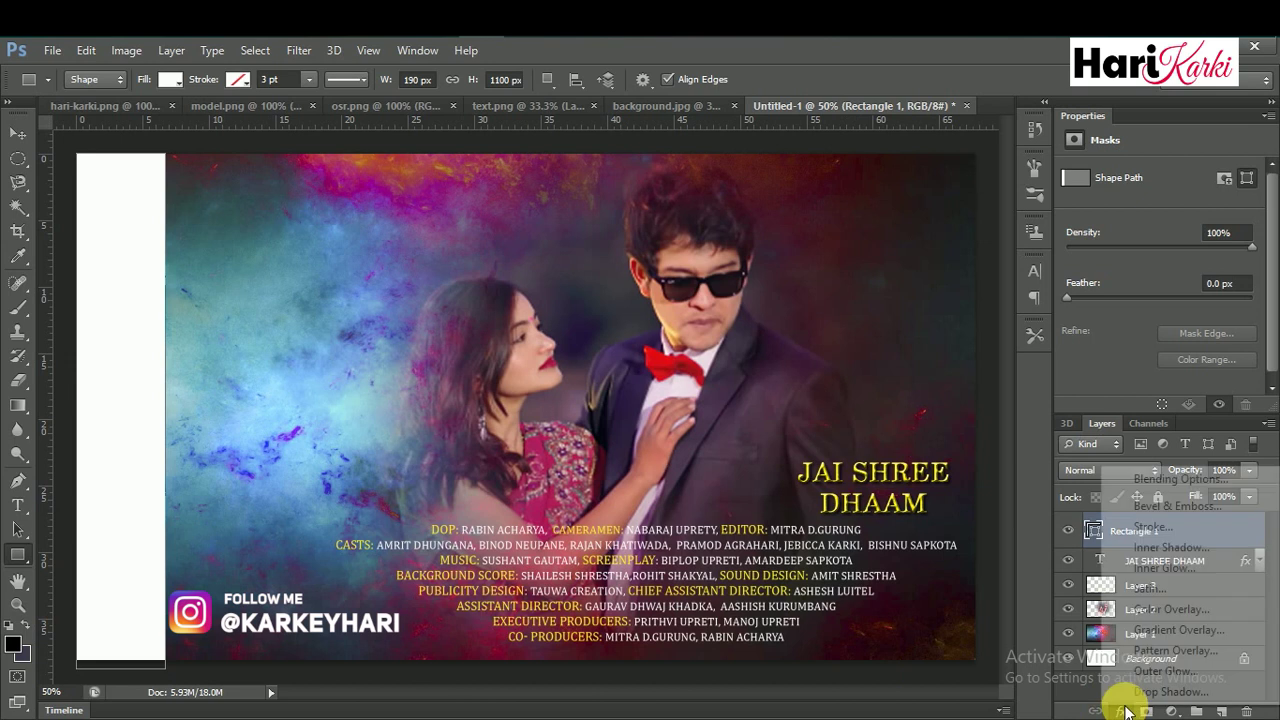
# Give the rectangle a Gradient Overlay with dark grey stops #262626 and #292929
pyautogui.click(1143, 481)
pyautogui.press('h')
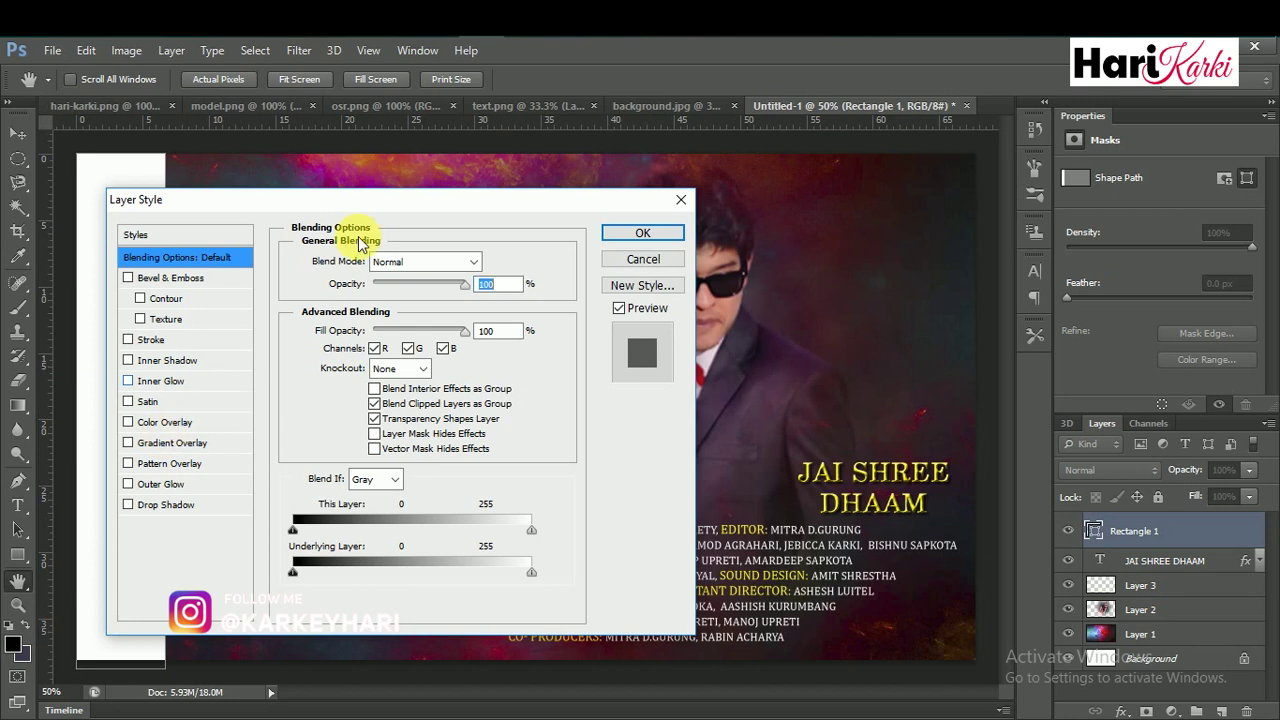
pyautogui.moveTo(405, 215); pyautogui.dragTo(886, 211)
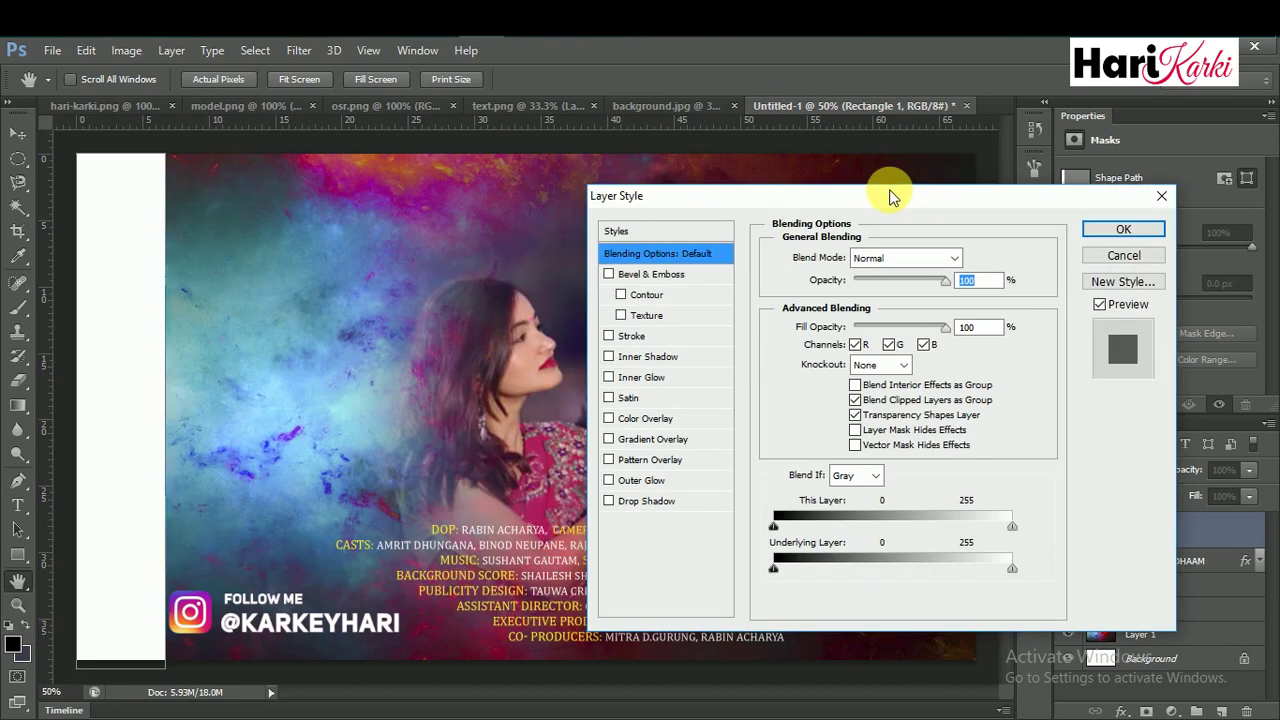
pyautogui.click(621, 446)
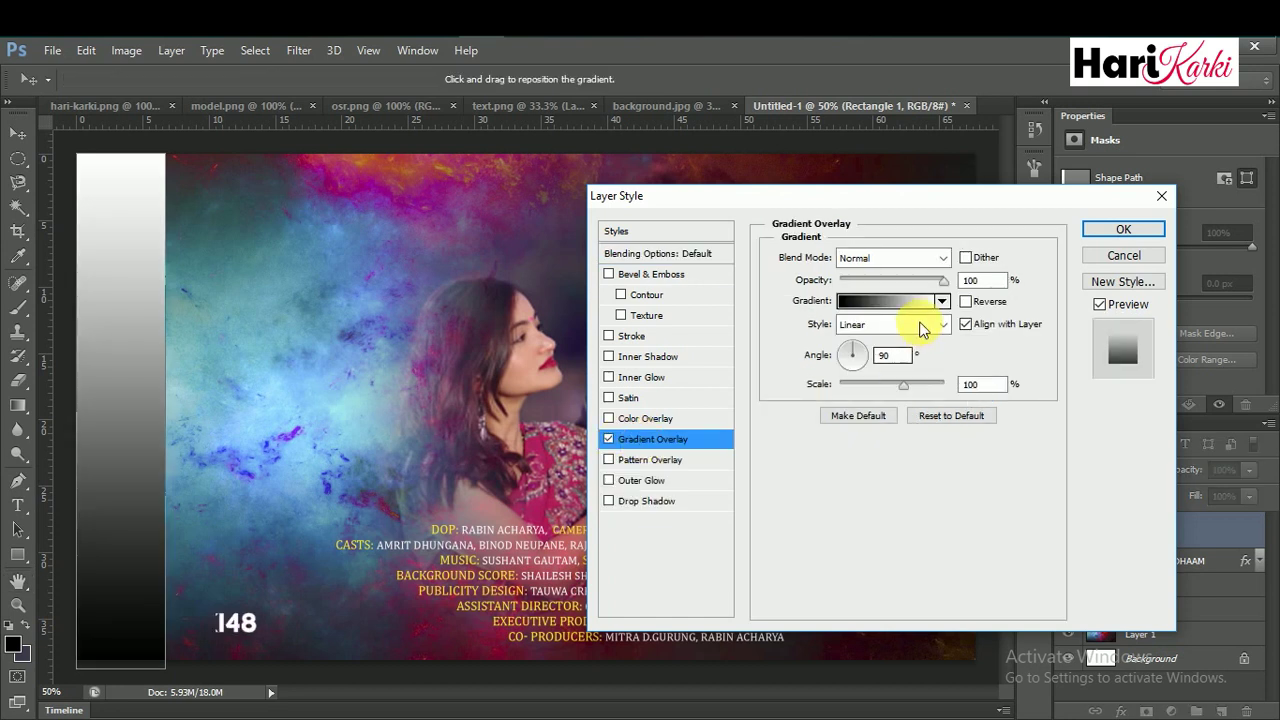
pyautogui.click(893, 301)
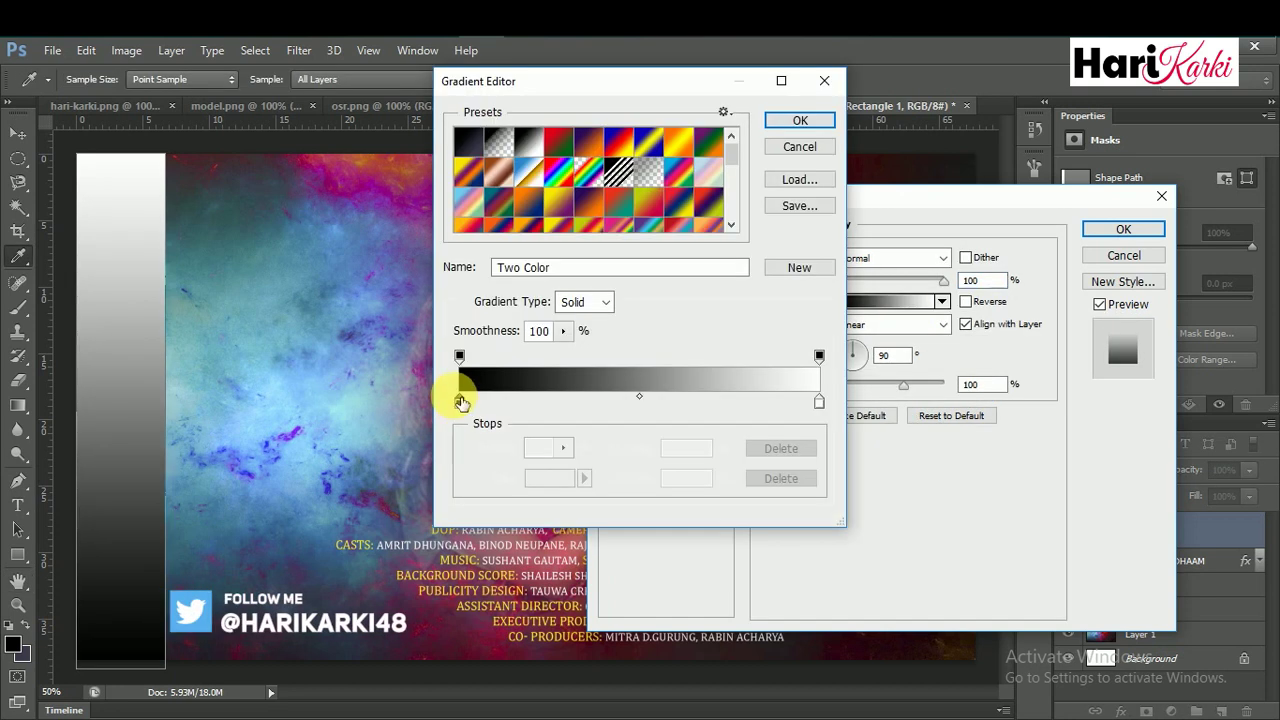
pyautogui.click(460, 402)
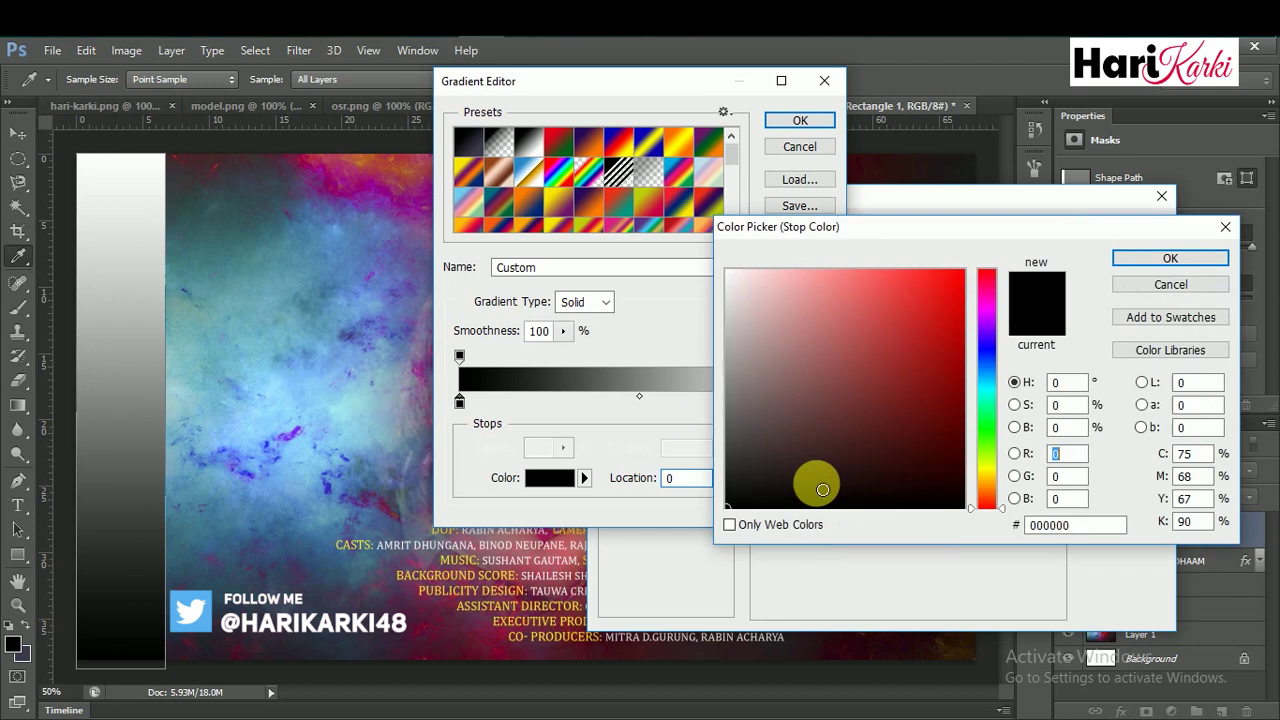
pyautogui.doubleClick(1048, 524)
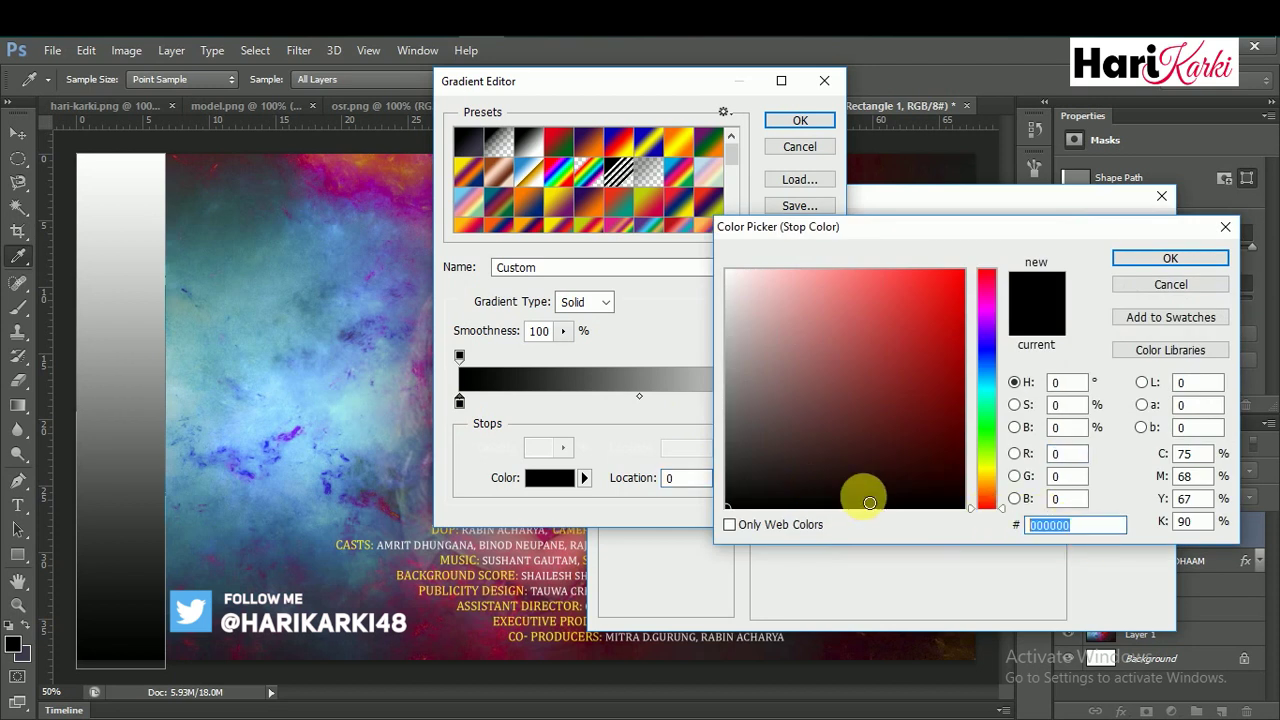
pyautogui.write('262626')
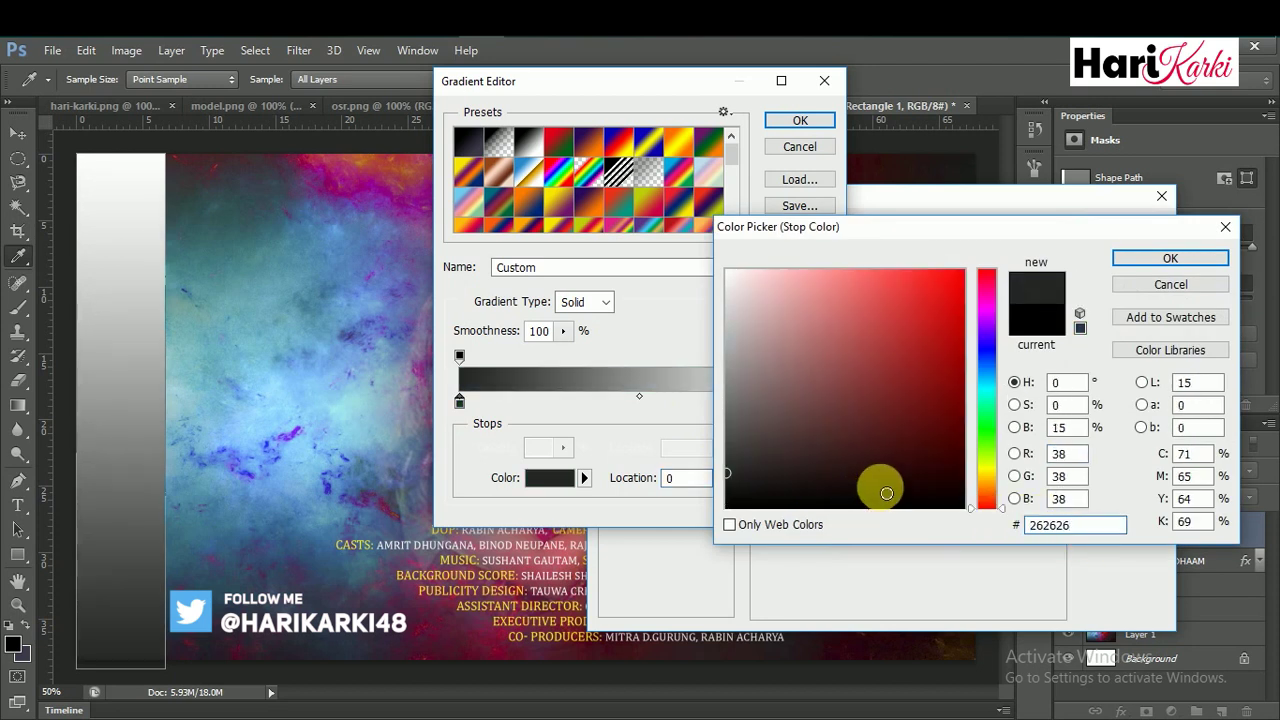
pyautogui.click(1138, 257)
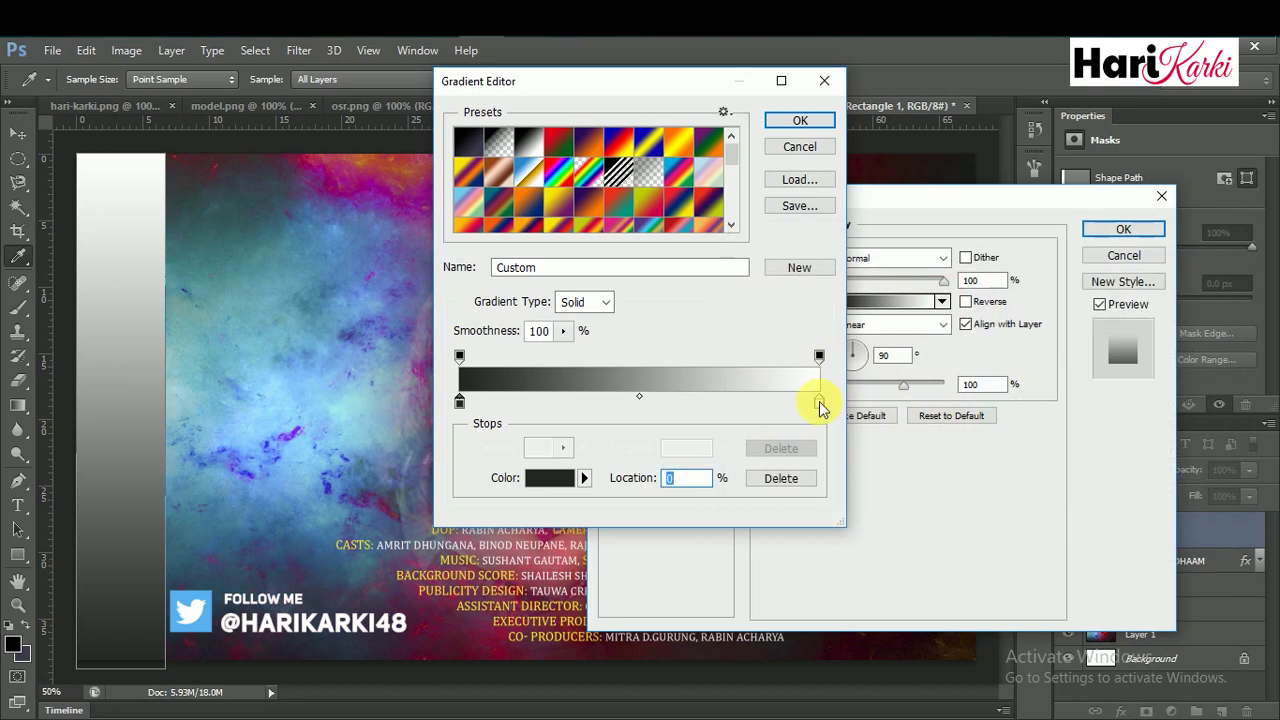
pyautogui.doubleClick(819, 401)
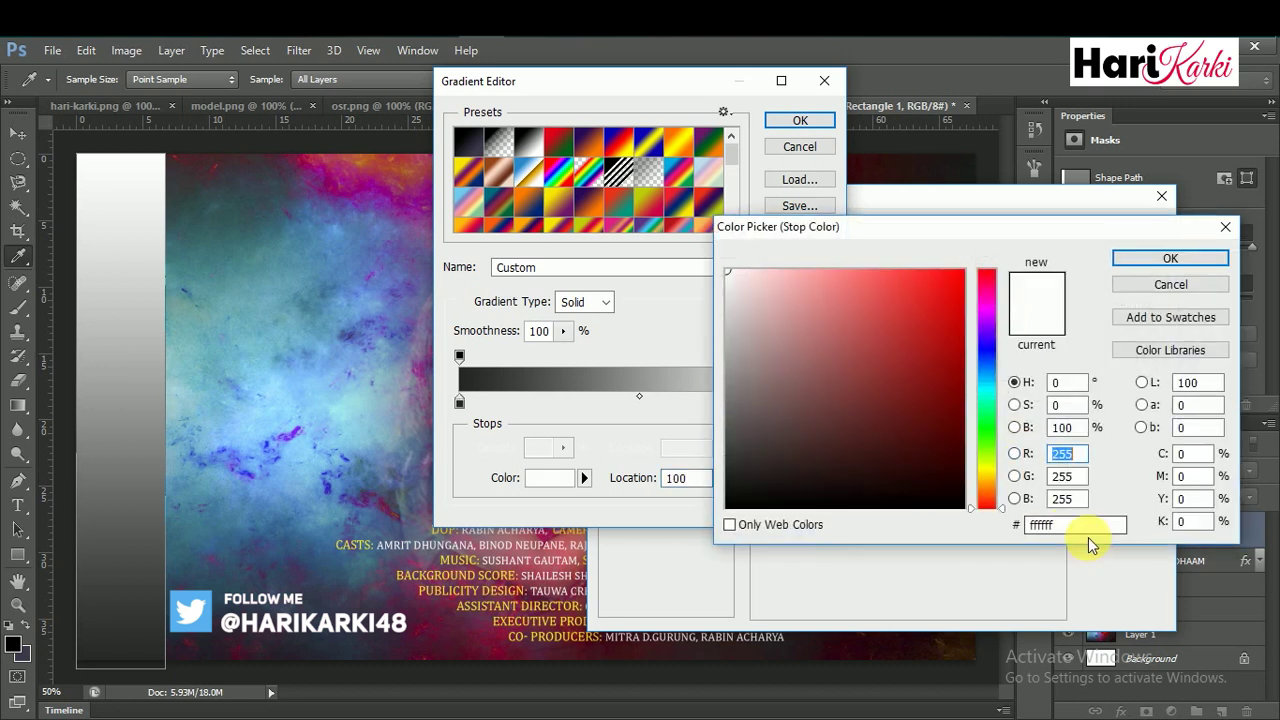
pyautogui.moveTo(1085, 527); pyautogui.dragTo(1036, 525)
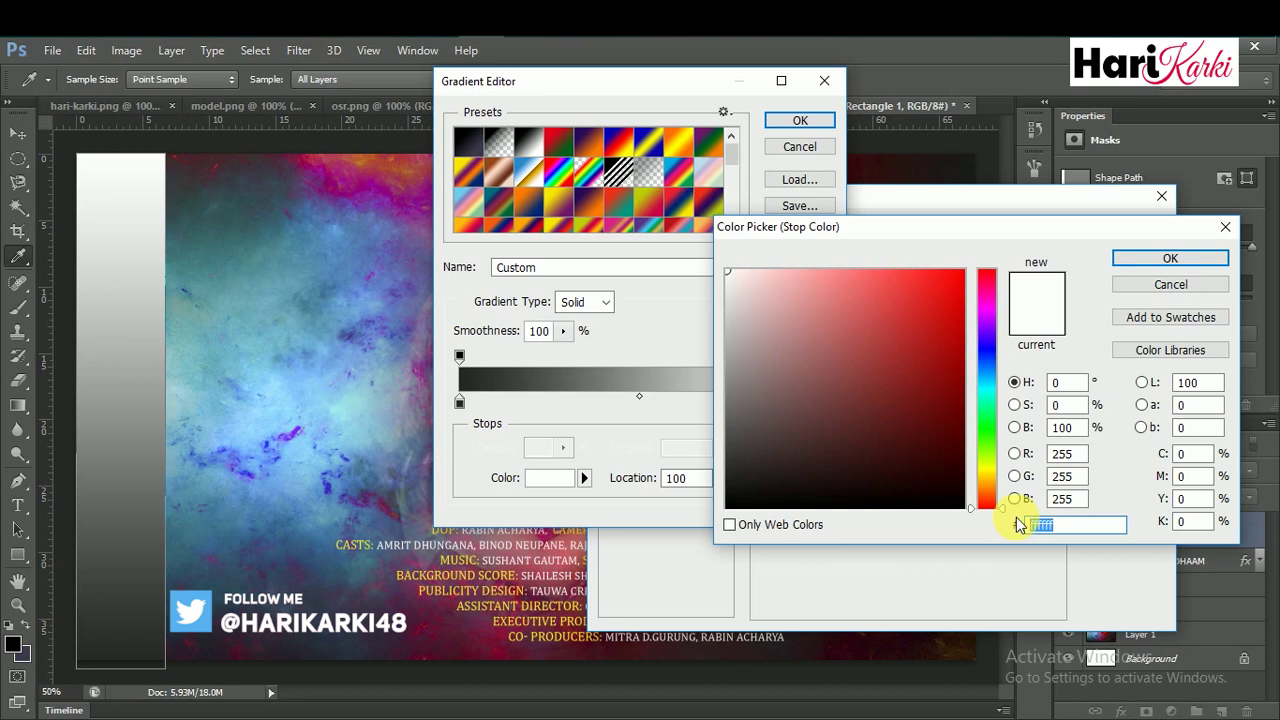
pyautogui.write('292929')
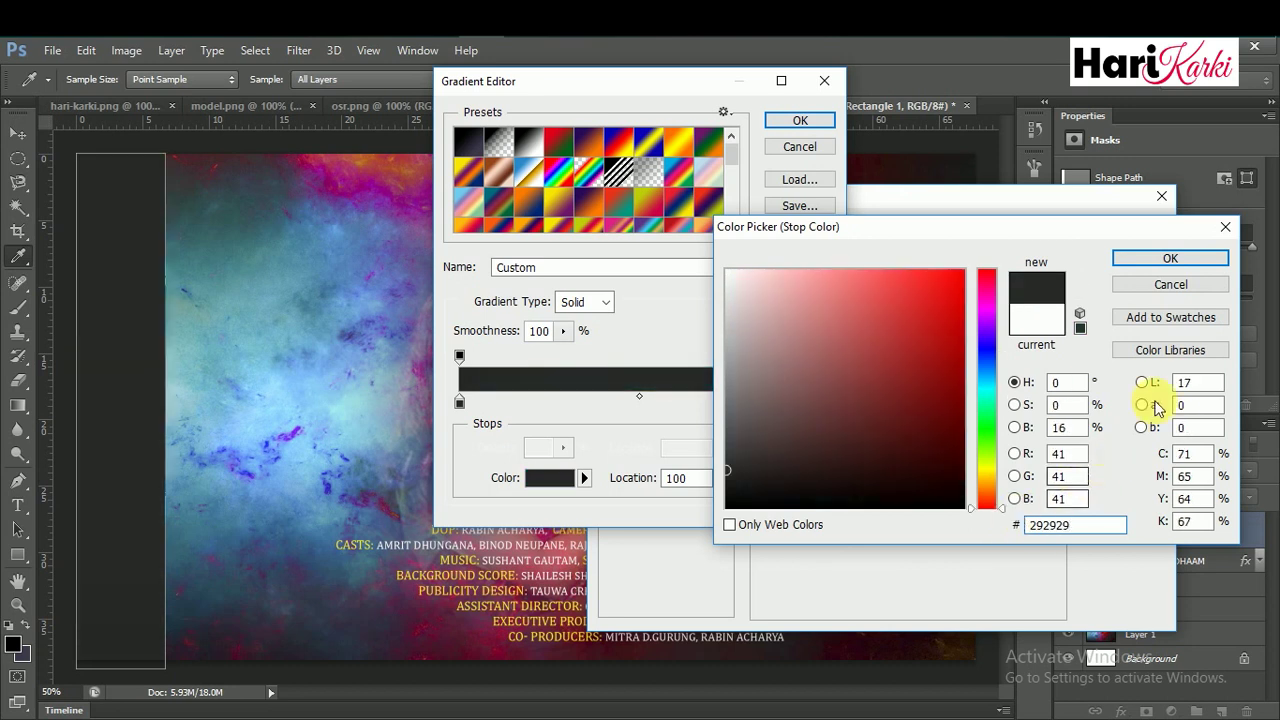
pyautogui.click(1176, 258)
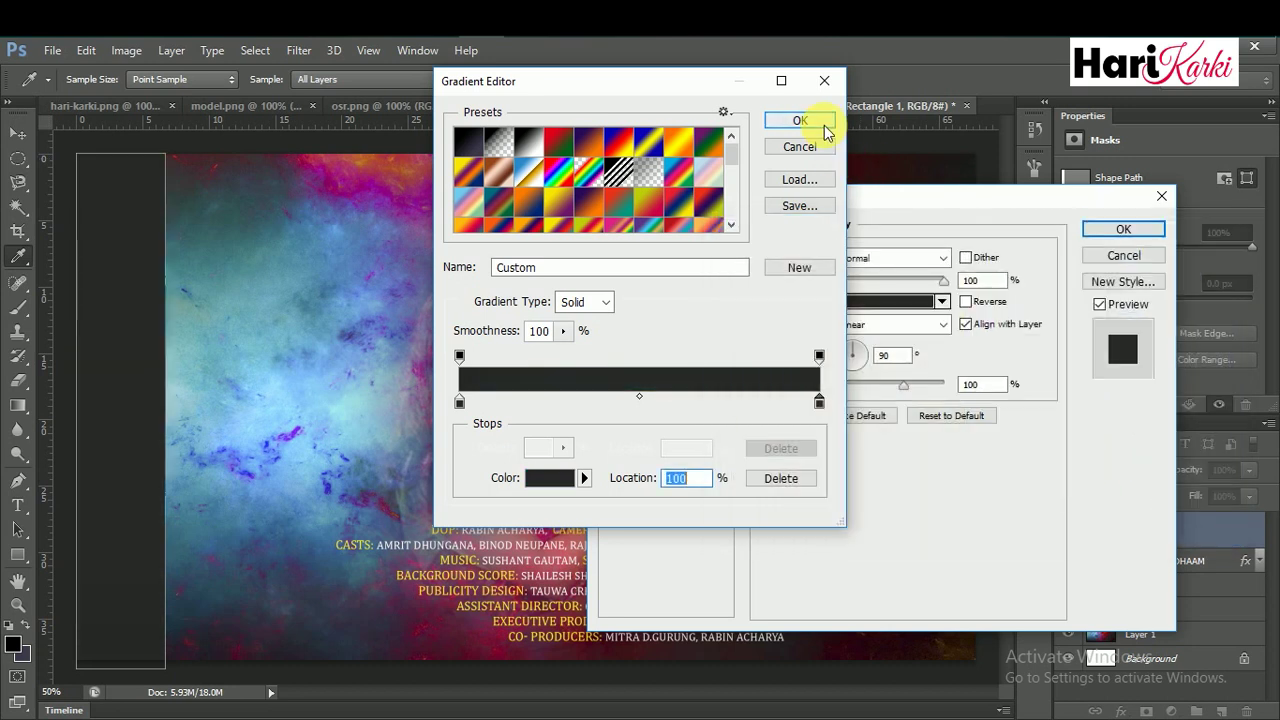
pyautogui.click(824, 126)
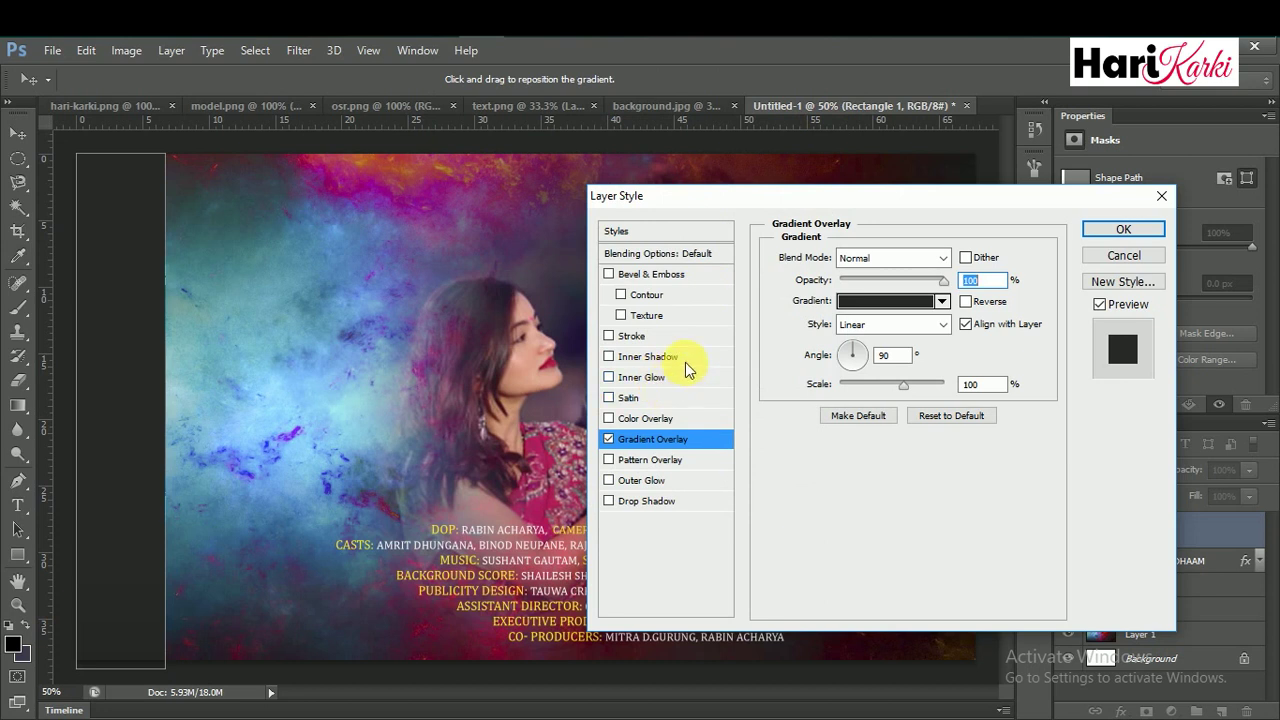
# Add an Inner Shadow of size 152 px and apply the layer styles
pyautogui.click(670, 358)
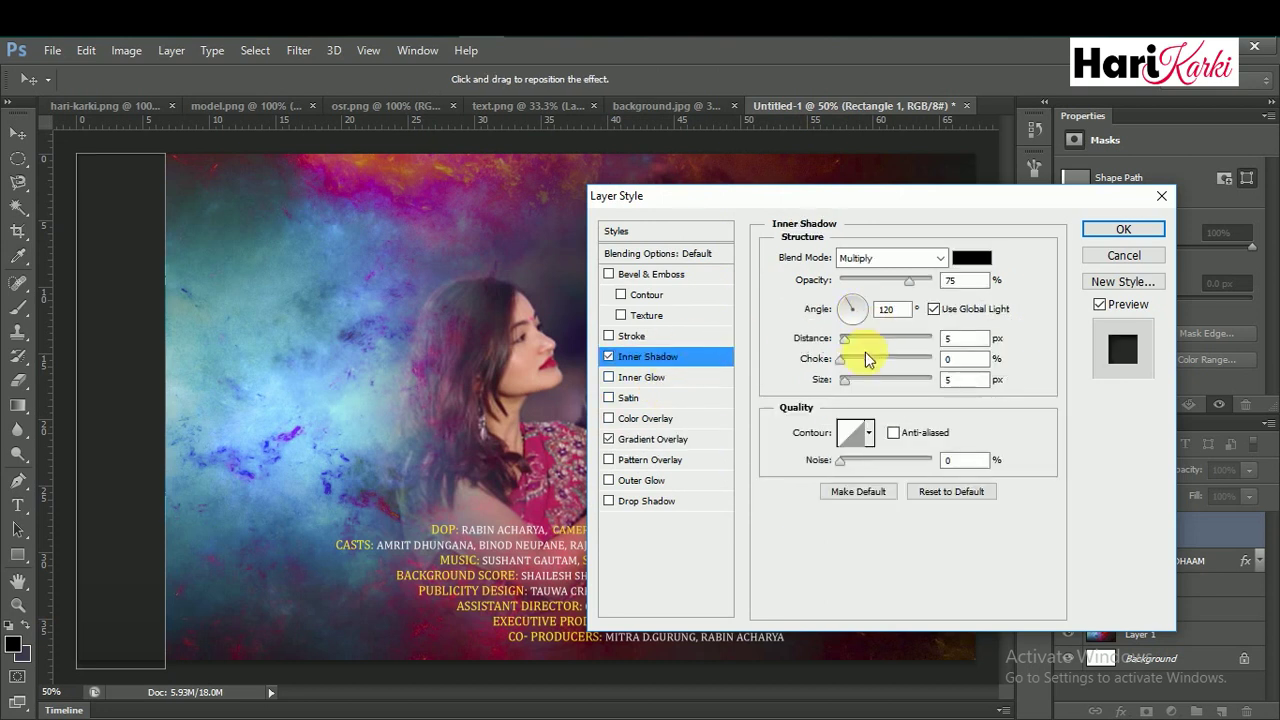
pyautogui.moveTo(855, 388); pyautogui.dragTo(889, 393)
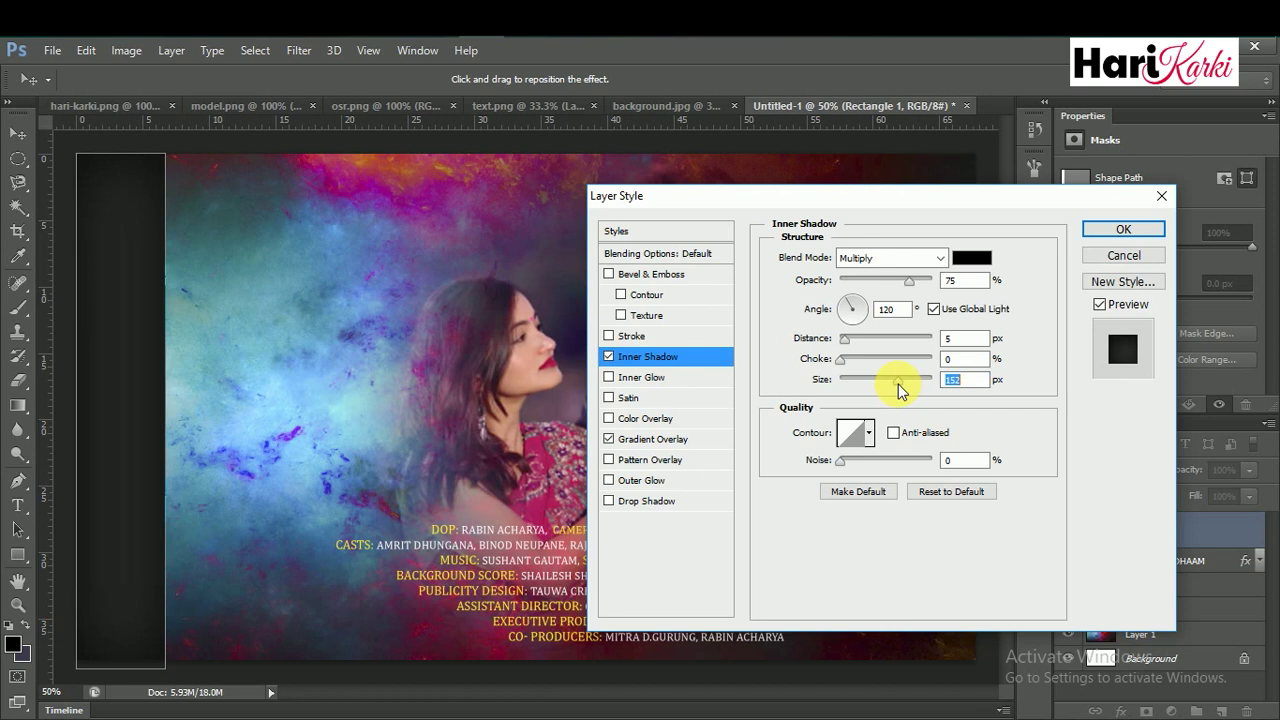
pyautogui.click(1123, 229)
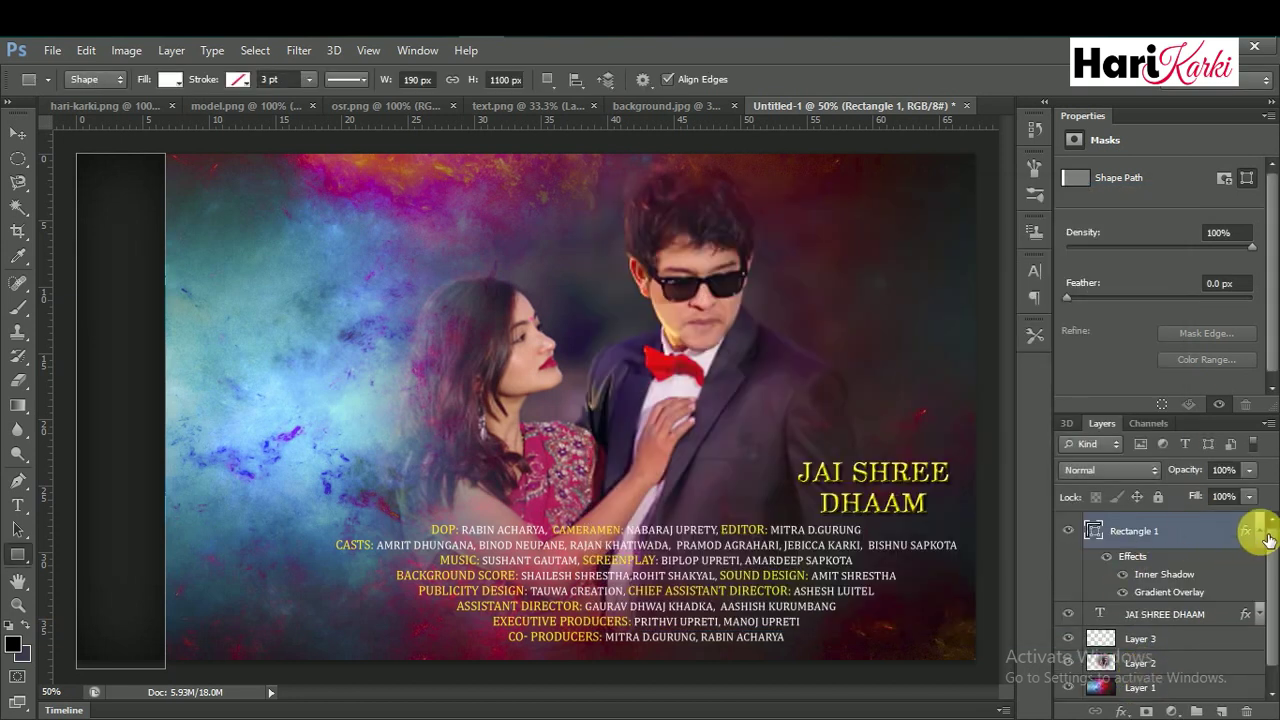
pyautogui.click(1264, 535)
# Create a text box over the upper middle of the poster and type the heading
pyautogui.click(22, 508)
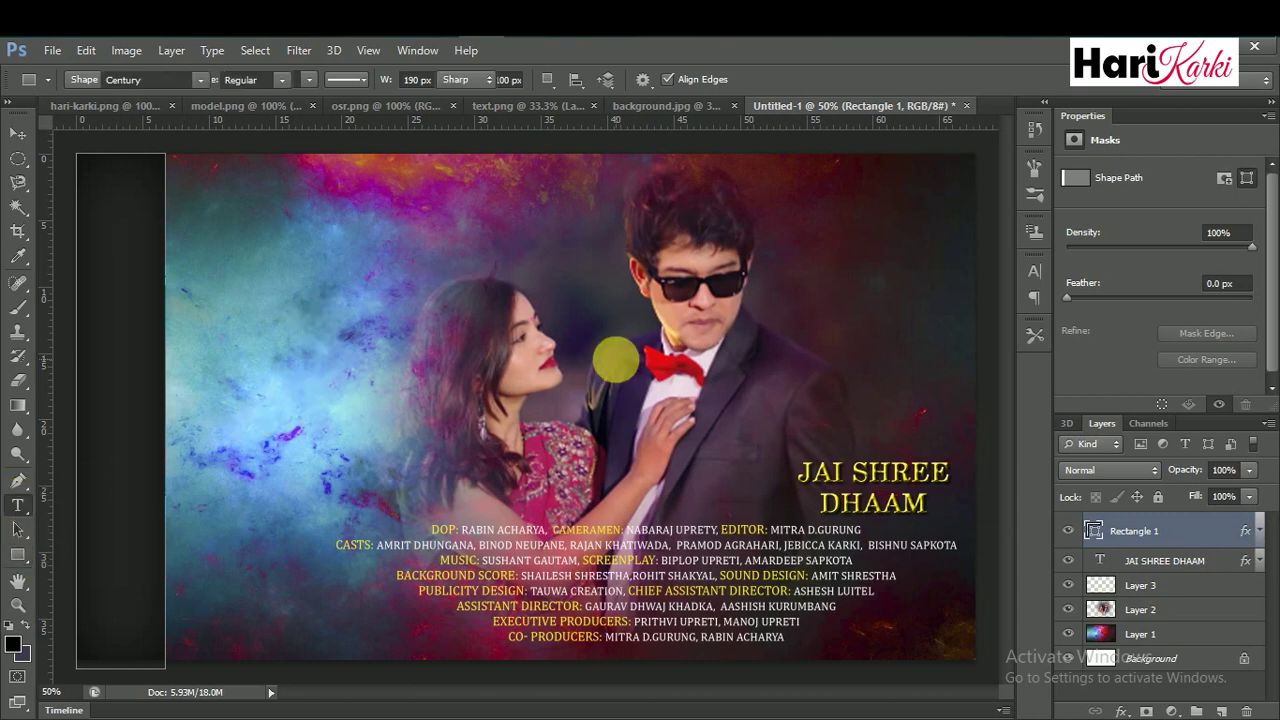
pyautogui.moveTo(320, 290); pyautogui.dragTo(658, 345)
pyautogui.write('movie tra')
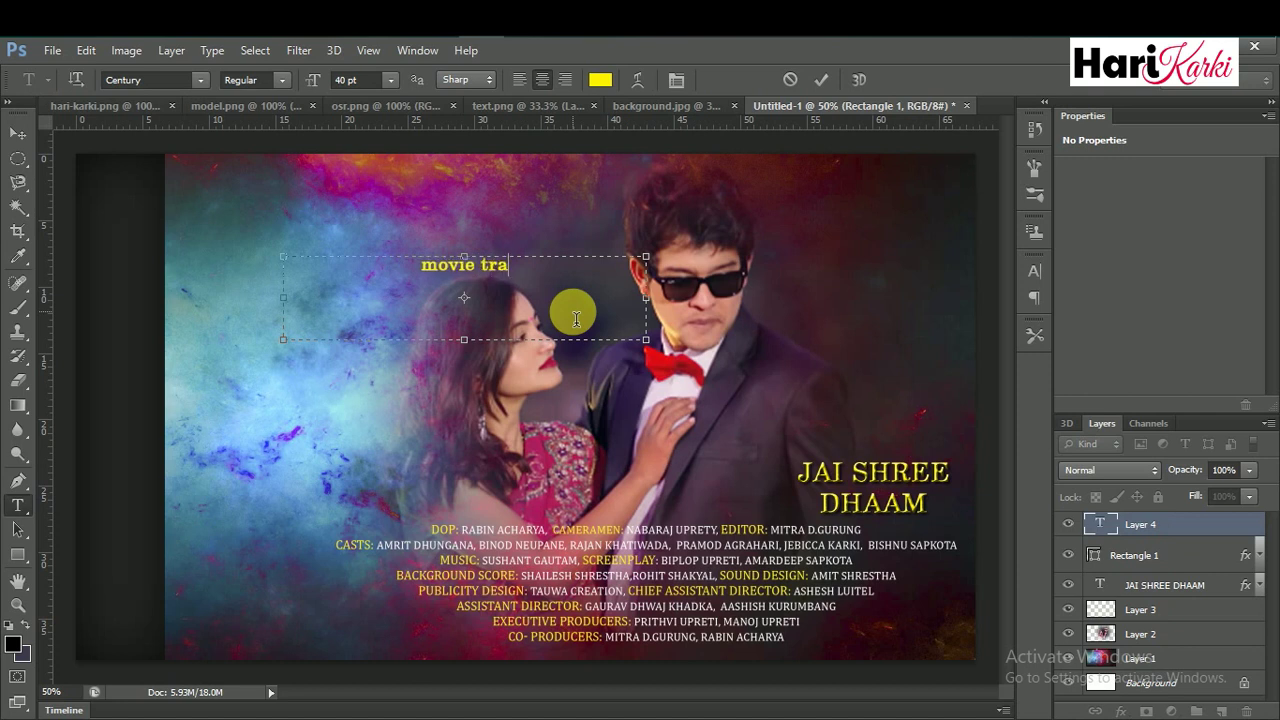
pyautogui.write('iler')
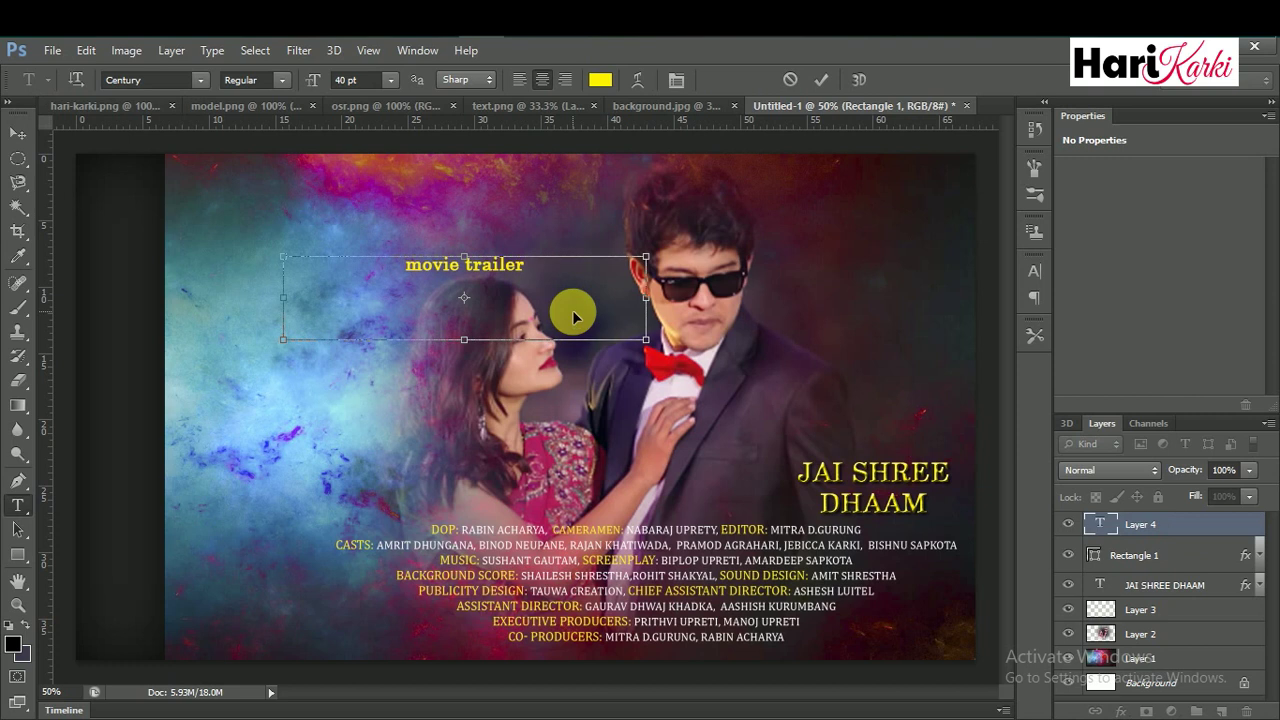
pyautogui.write('az')
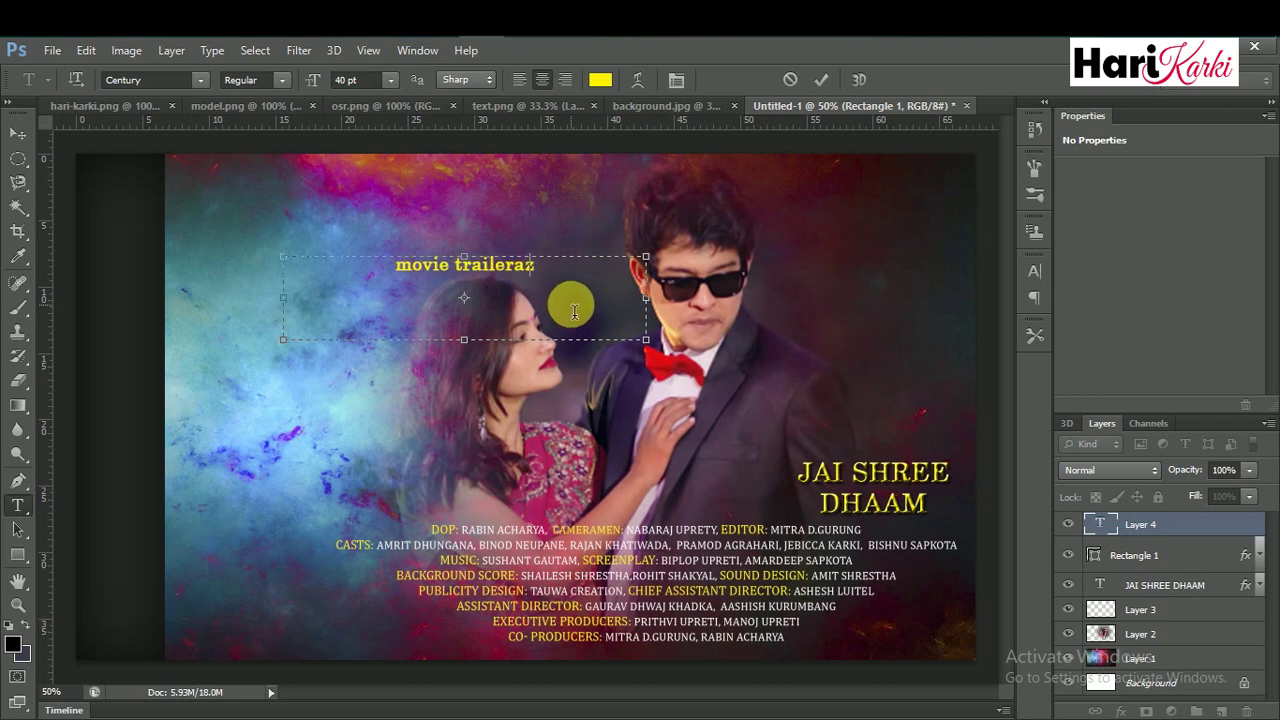
pyautogui.press('BackSpace')
# Set the whole heading to All Caps in the Character settings
pyautogui.click(1033, 272)
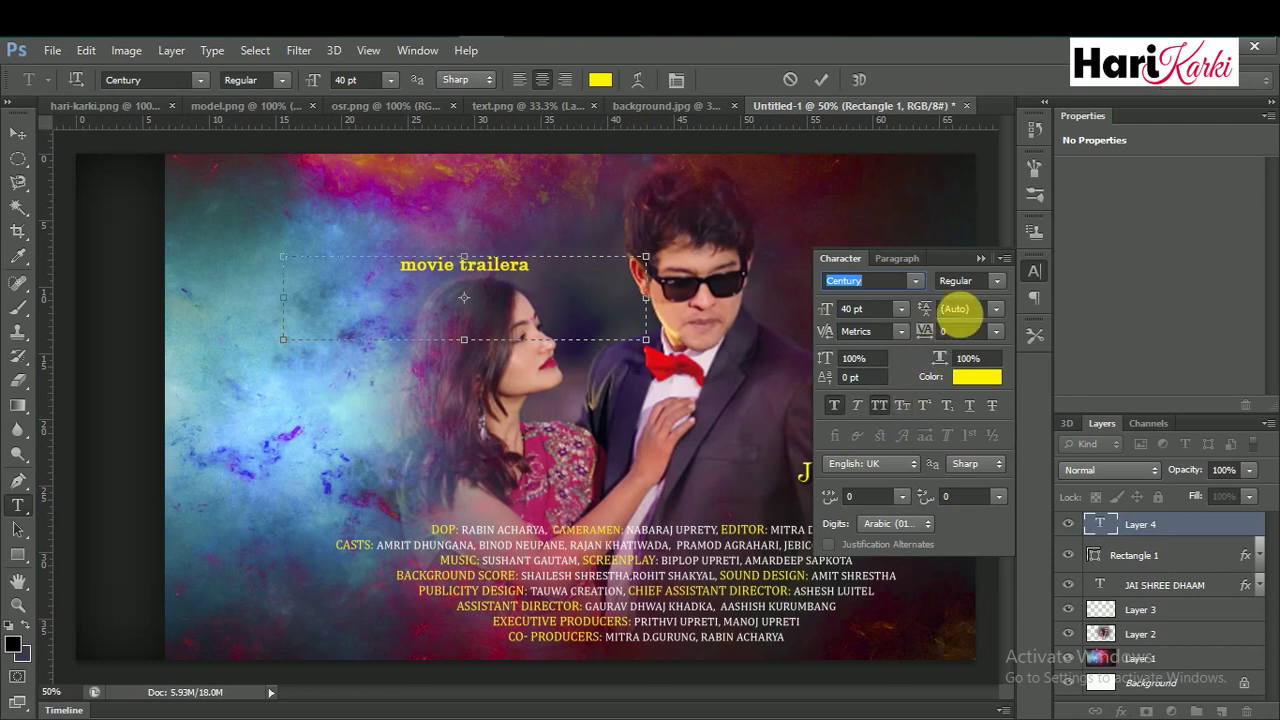
pyautogui.click(981, 259)
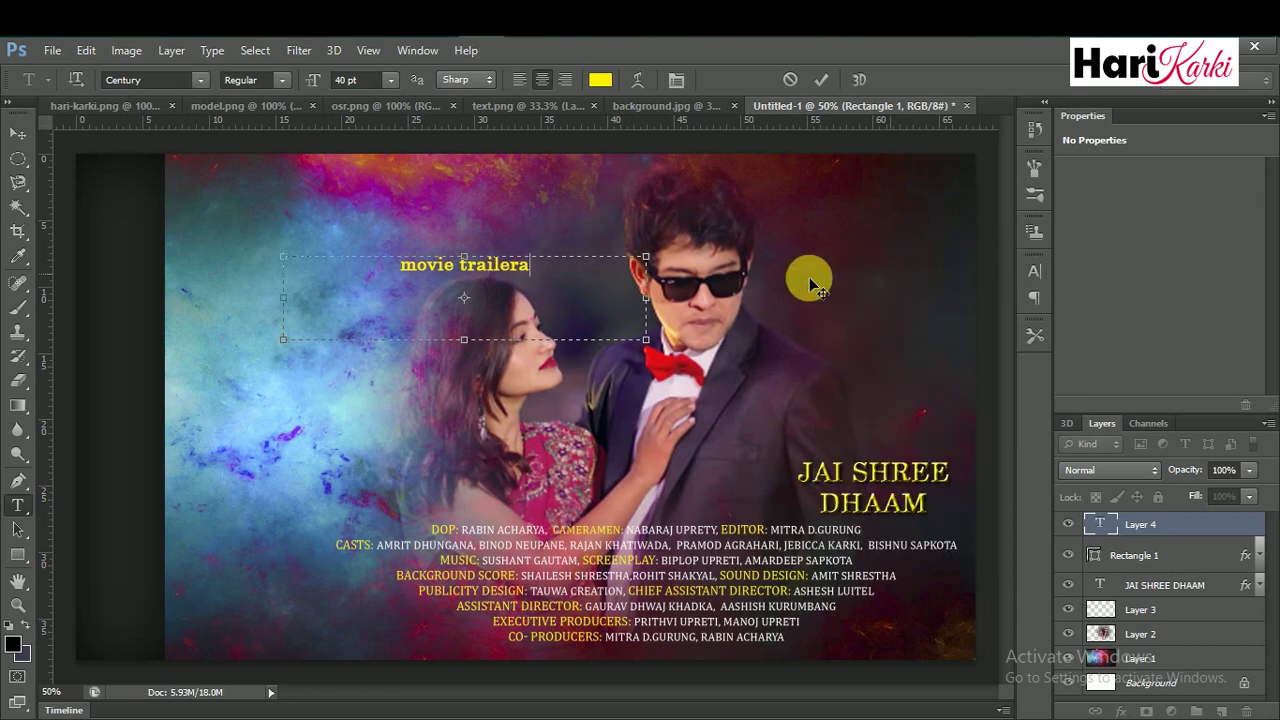
pyautogui.hotkey('ctrl', 'a')
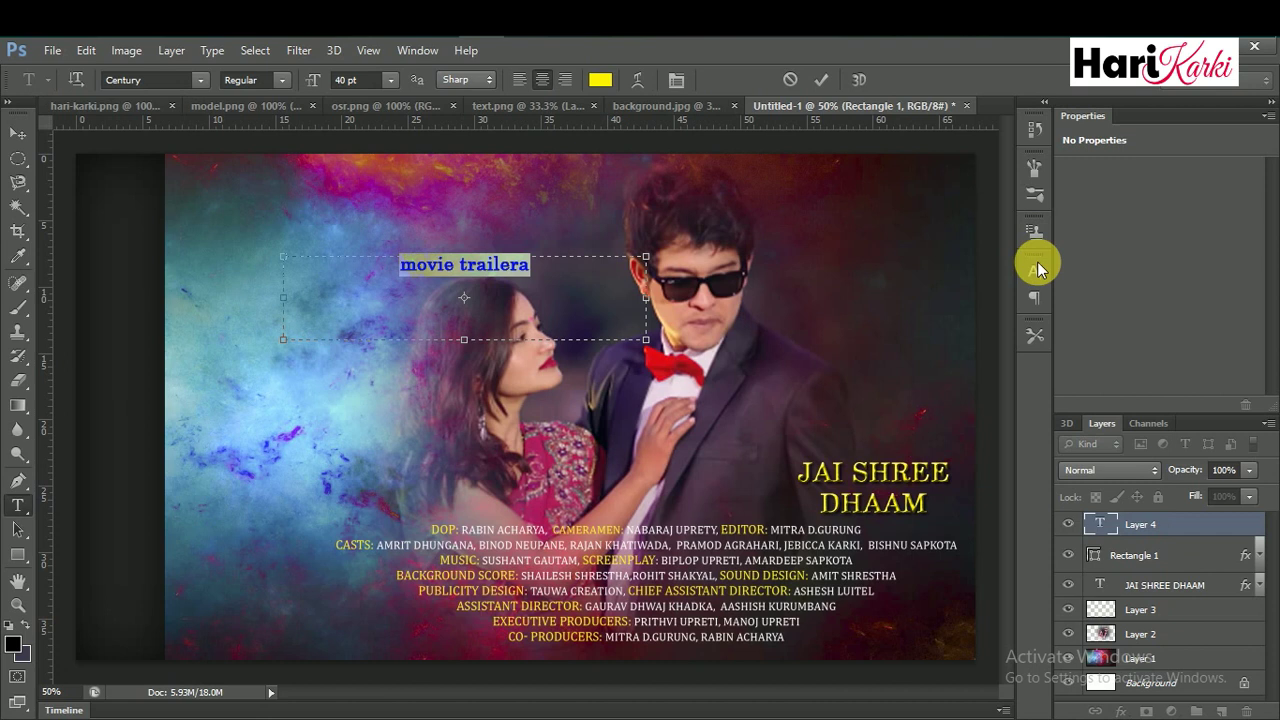
pyautogui.click(1035, 270)
pyautogui.click(880, 405)
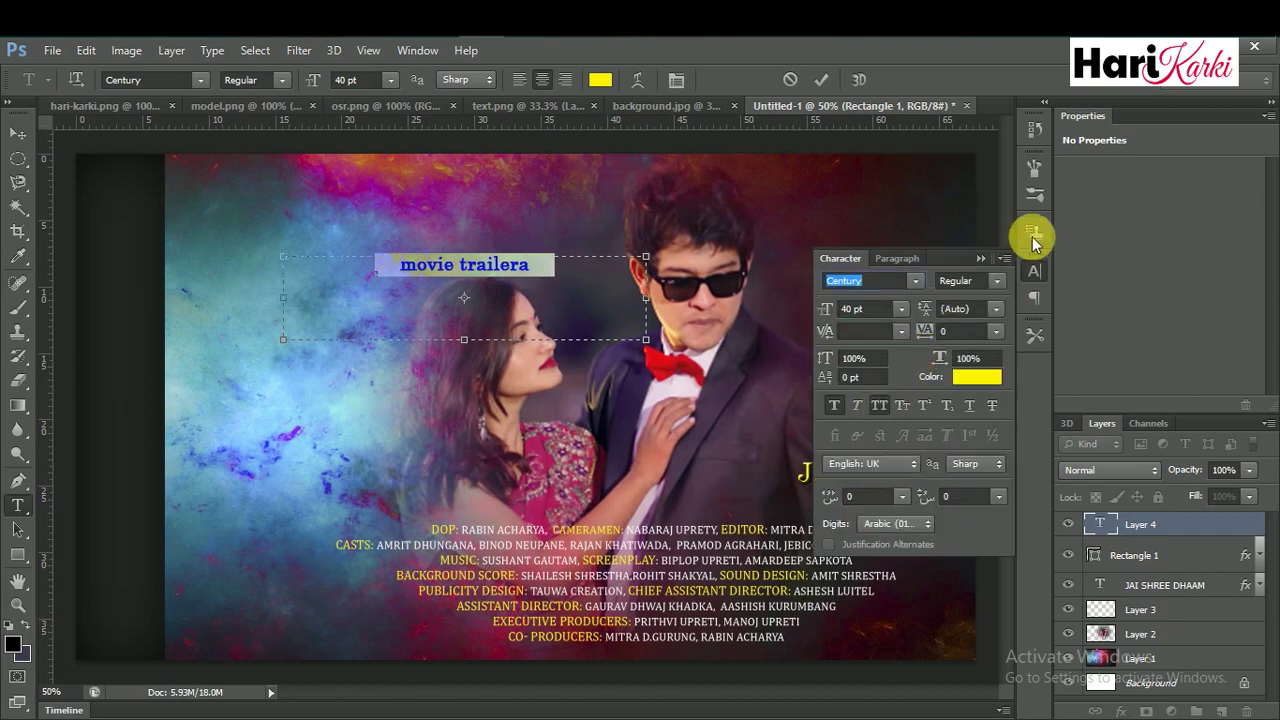
pyautogui.click(981, 258)
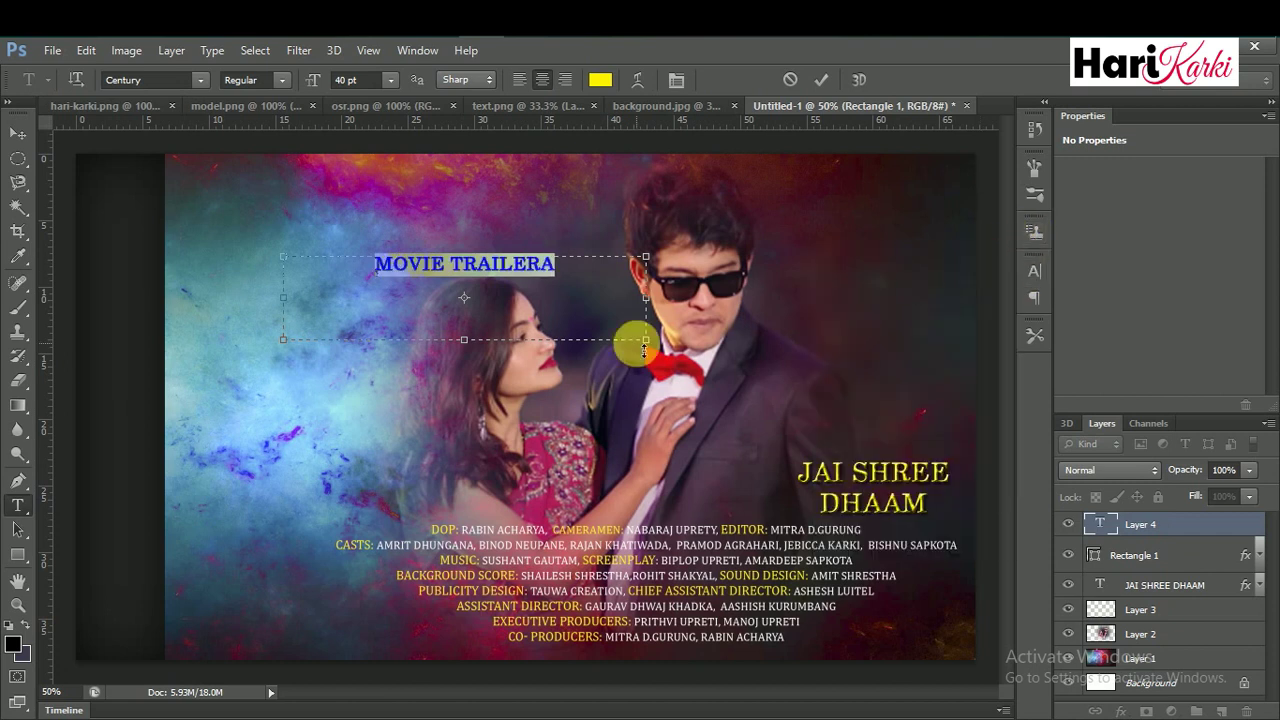
# Delete the stray trailing A and fit the text box to MOVIE TRAILER
pyautogui.moveTo(646, 343); pyautogui.dragTo(510, 323)
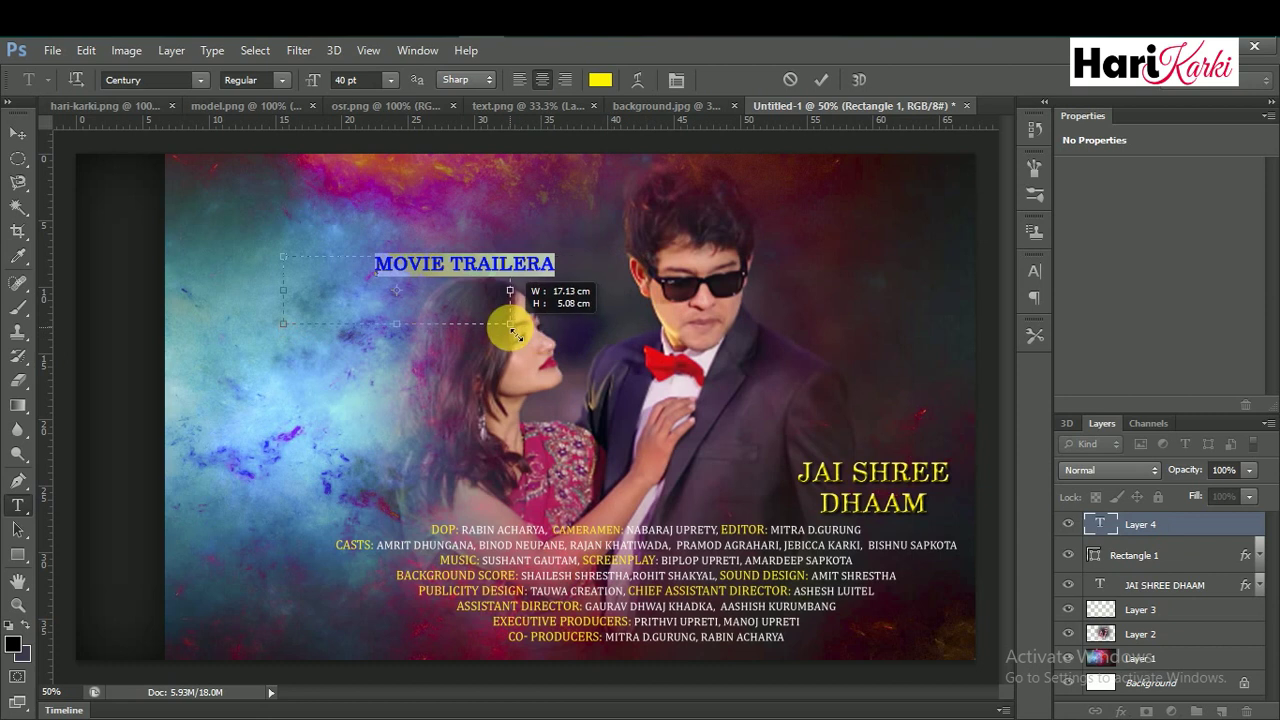
pyautogui.click(490, 276)
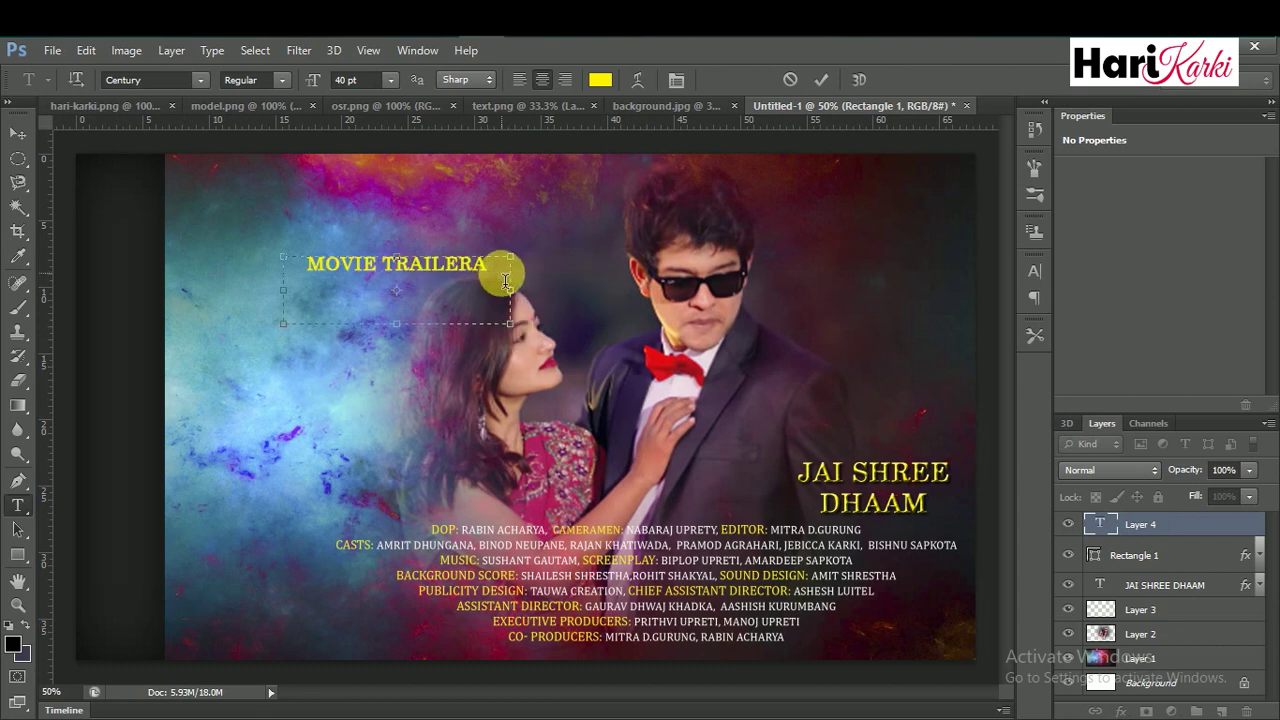
pyautogui.press('BackSpace')
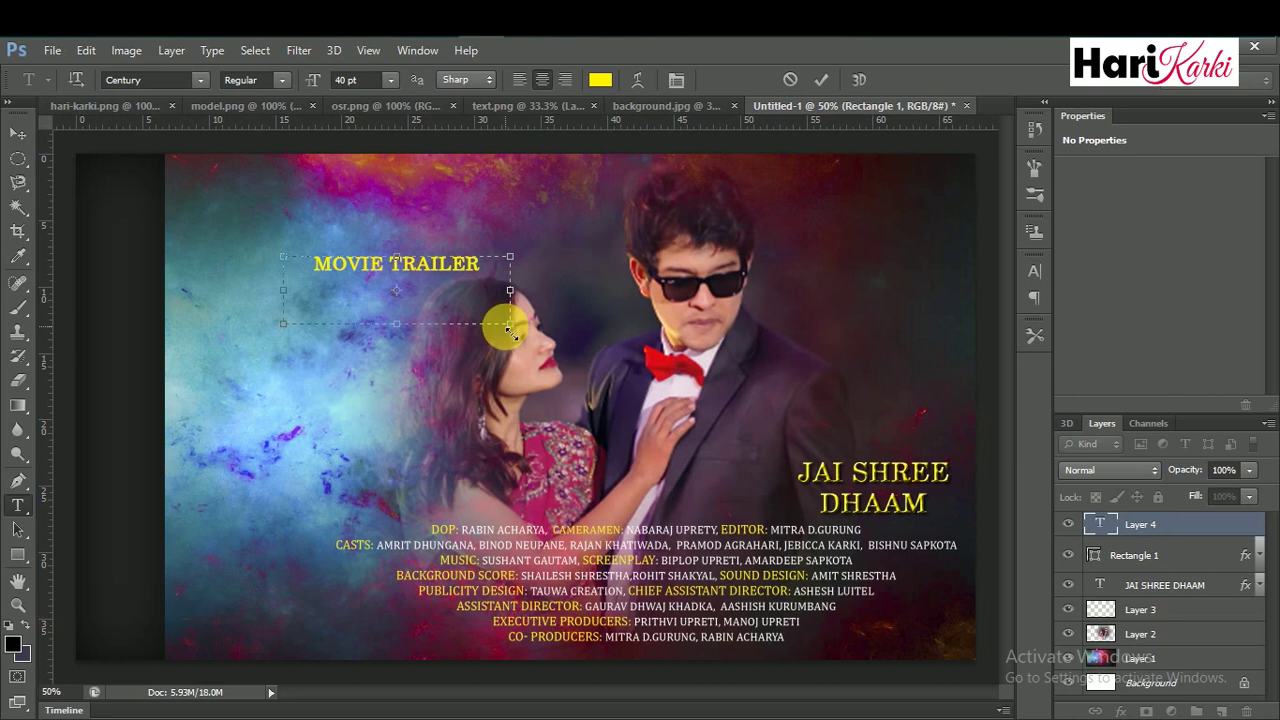
pyautogui.moveTo(510, 323)
pyautogui.mouseDown()
pyautogui.moveTo(503, 277)
pyautogui.moveTo(306, 266)
pyautogui.mouseUp()
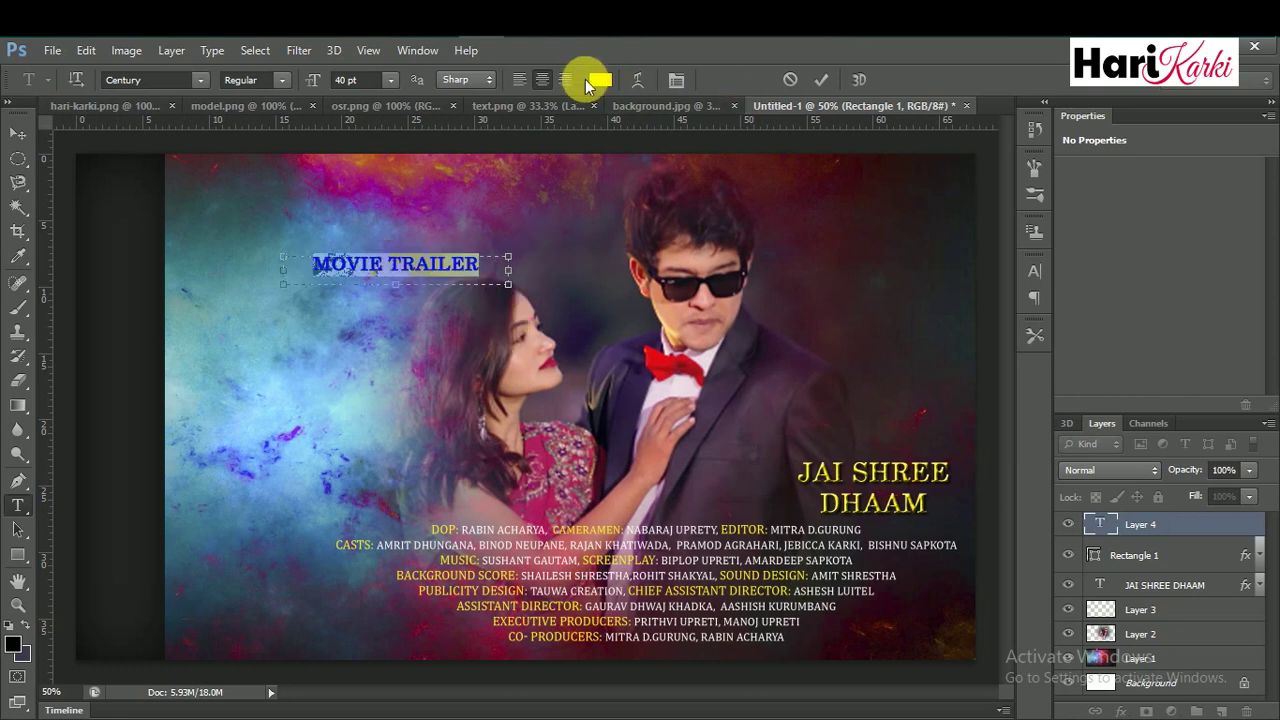
# Make the MOVIE TRAILER text white and commit it
pyautogui.click(600, 80)
pyautogui.moveTo(829, 320); pyautogui.dragTo(712, 244)
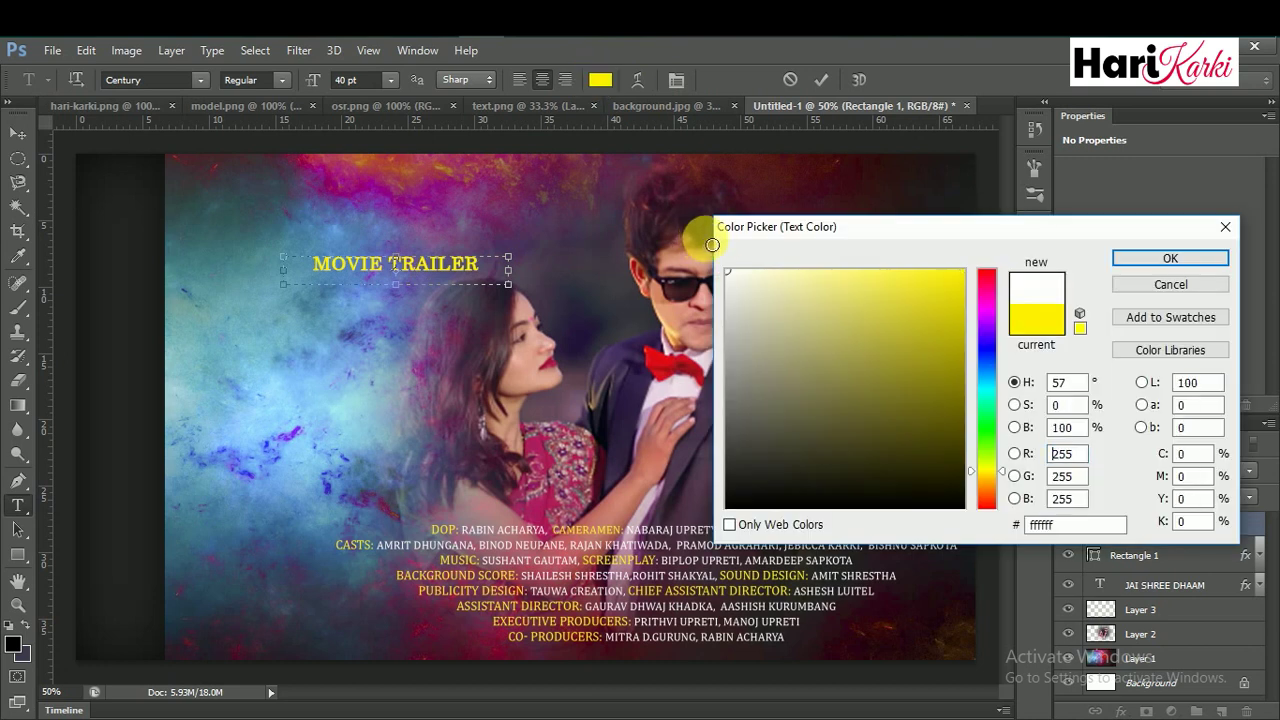
pyautogui.click(1113, 267)
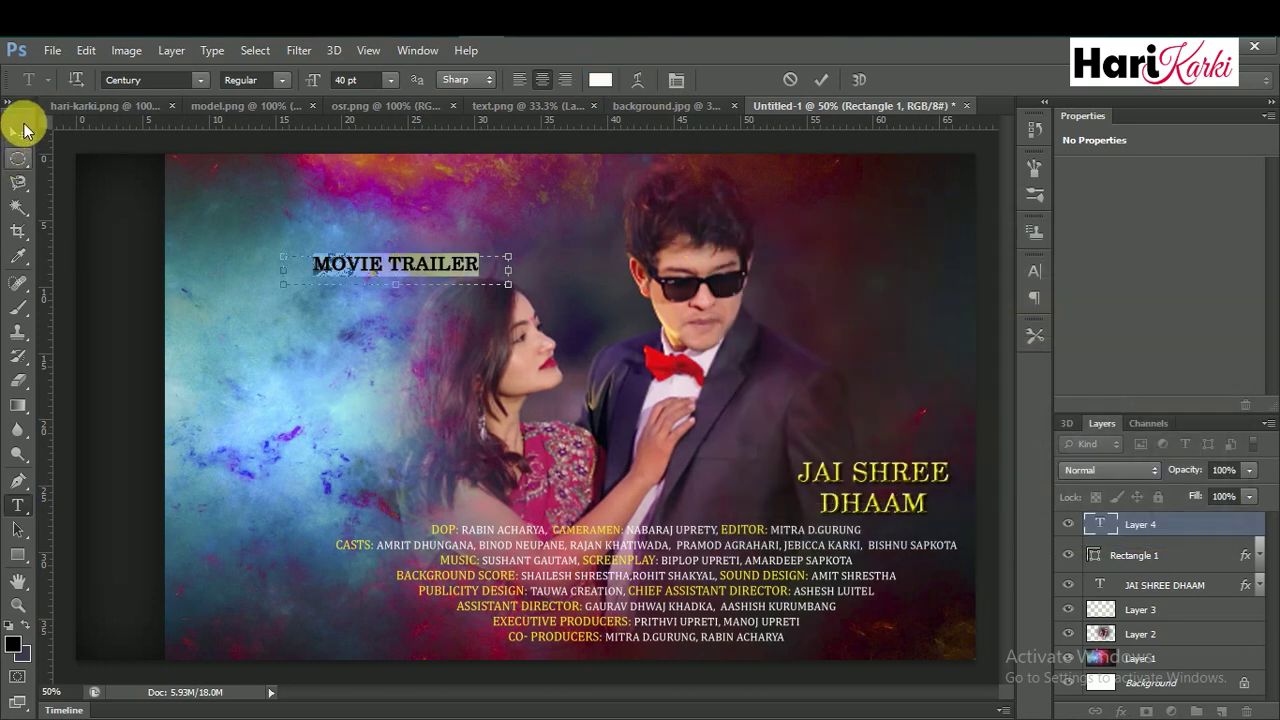
pyautogui.click(18, 133)
# Move the heading left and rotate it 90° counterclockwise
pyautogui.moveTo(408, 273)
pyautogui.mouseDown()
pyautogui.moveTo(251, 306)
pyautogui.moveTo(217, 323)
pyautogui.moveTo(218, 340)
pyautogui.mouseUp()
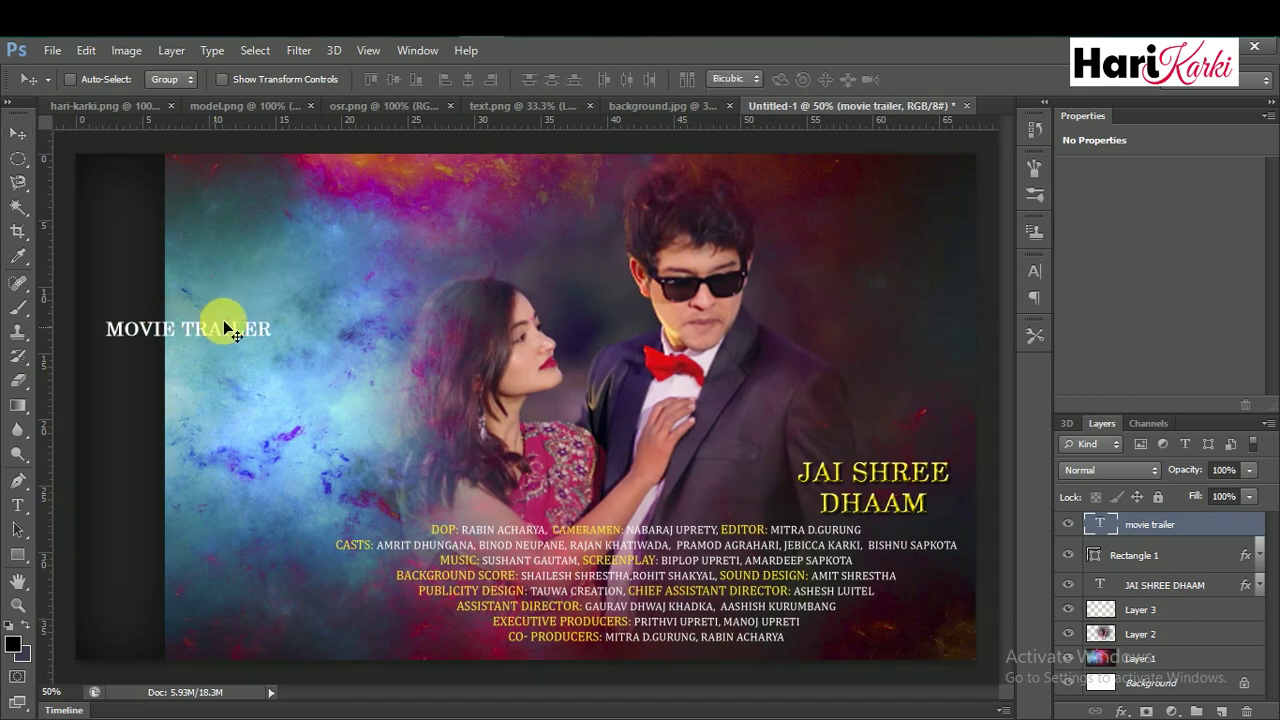
pyautogui.hotkey('ctrl', 't')
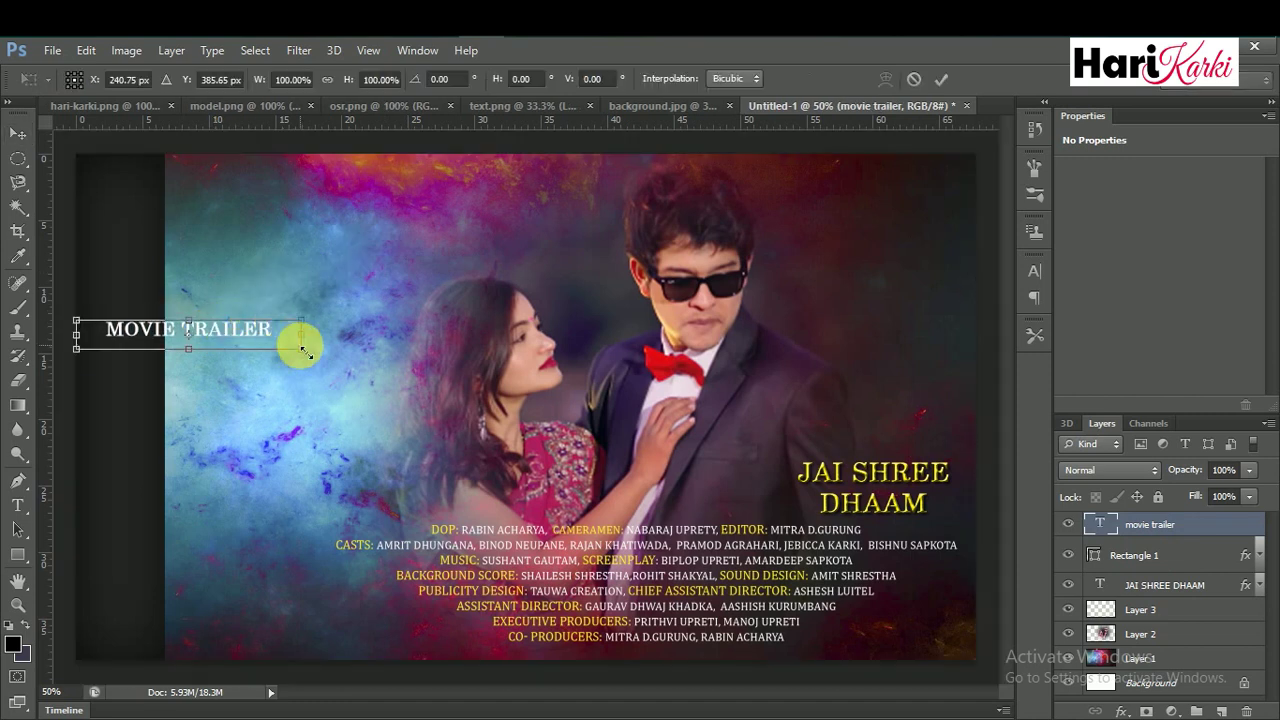
pyautogui.rightClick(300, 346)
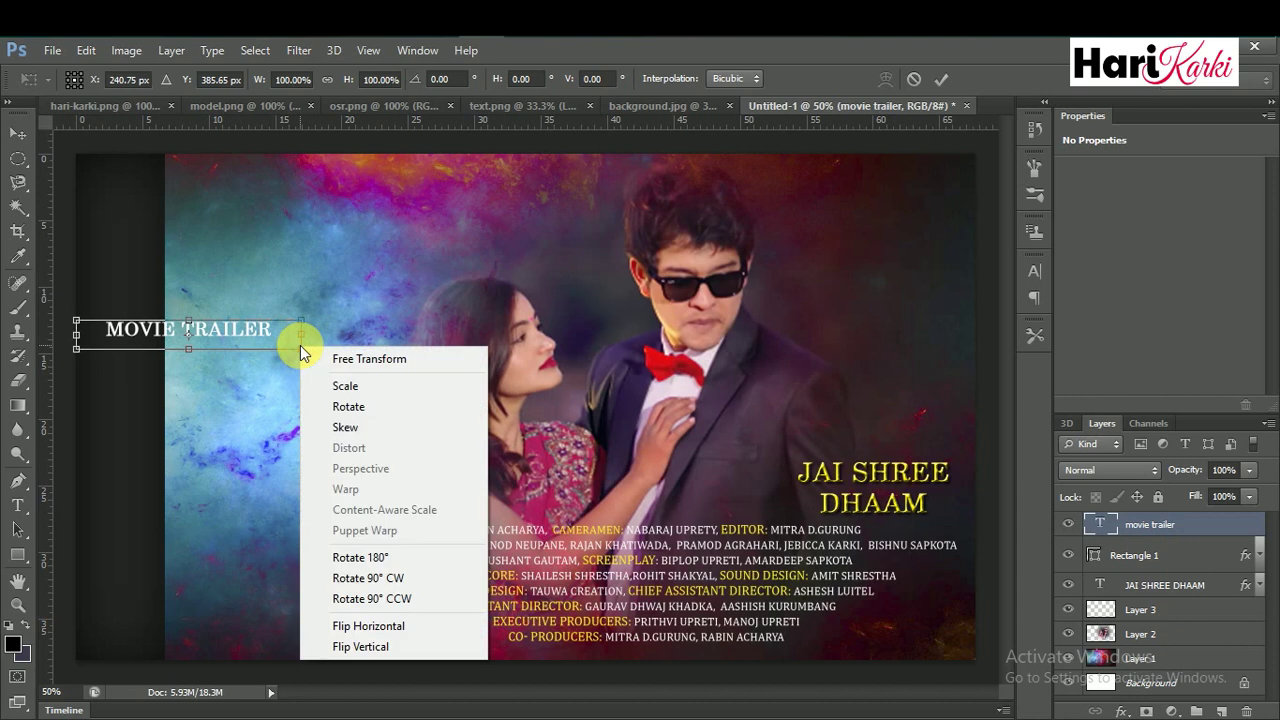
pyautogui.click(419, 598)
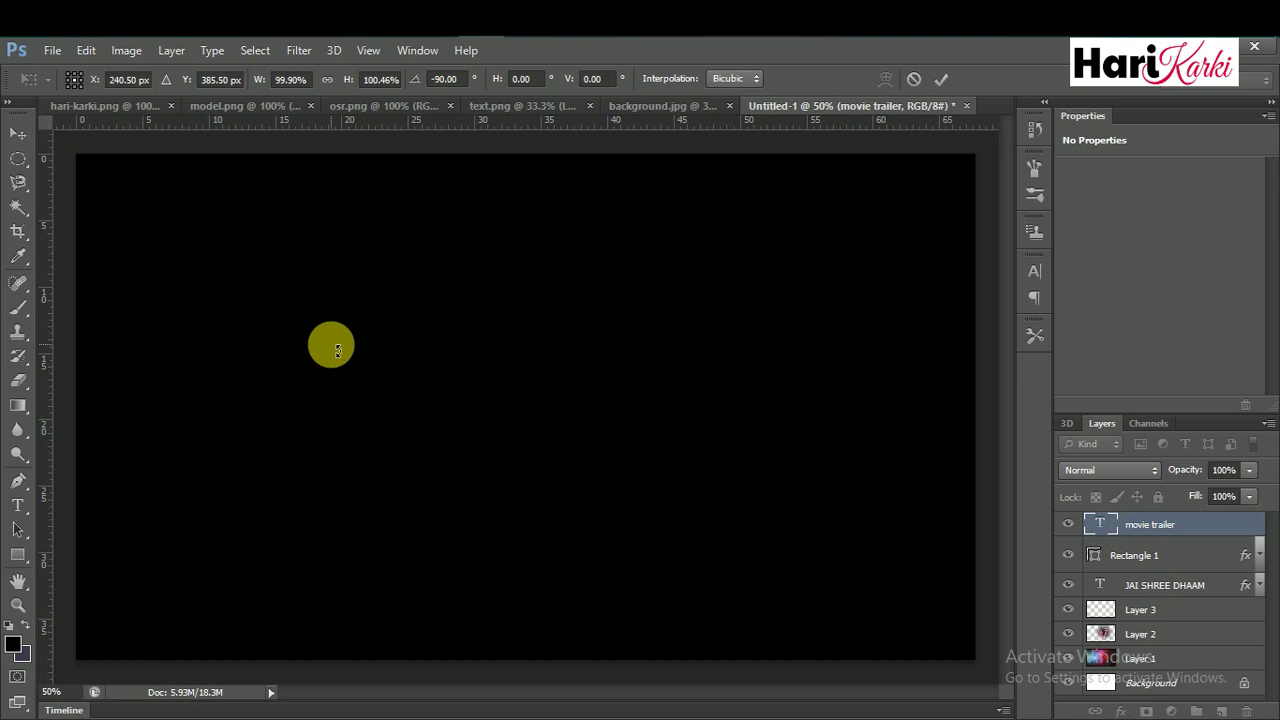
pyautogui.click(18, 133)
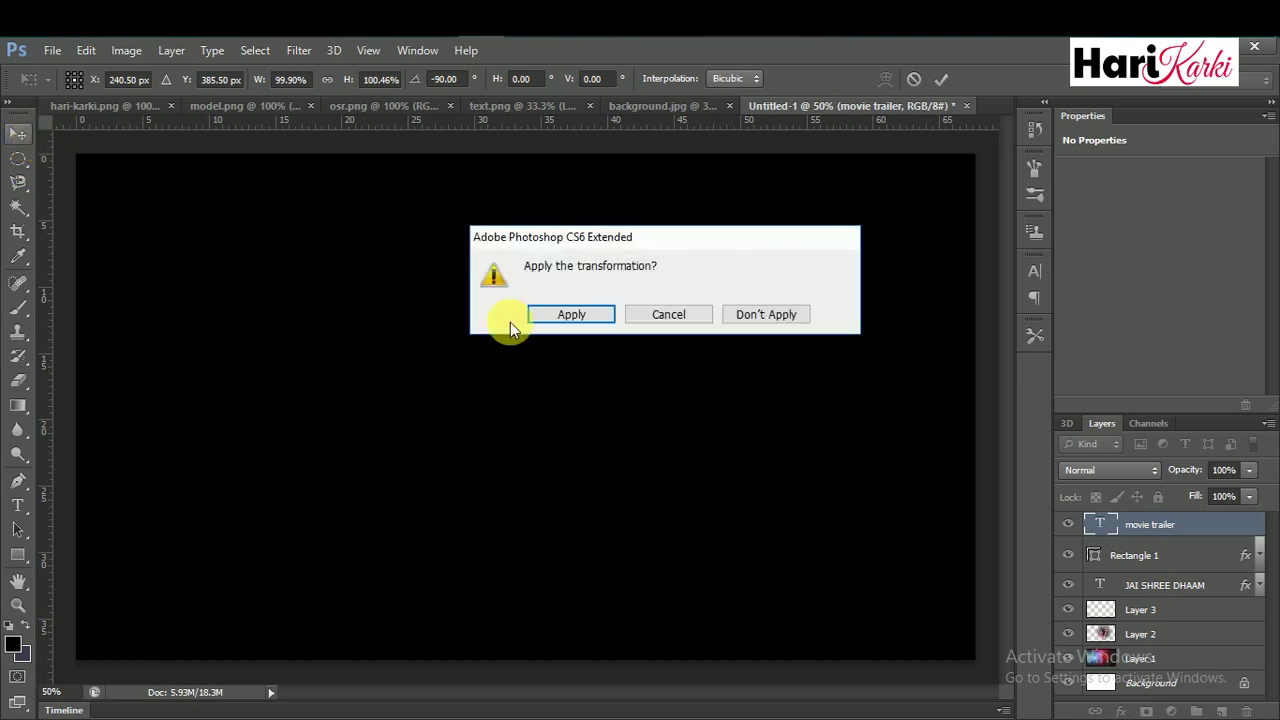
pyautogui.click(571, 314)
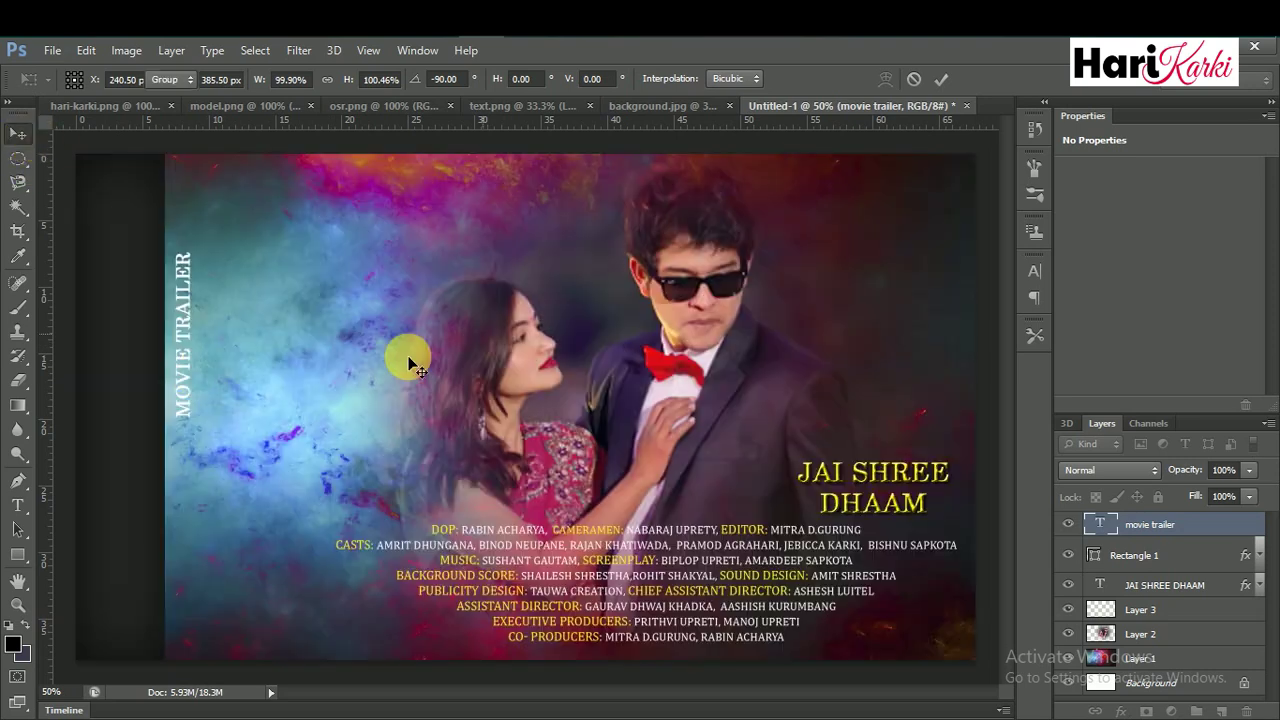
# Enlarge the vertical heading about 164% to span the dark left strip
pyautogui.moveTo(192, 369)
pyautogui.mouseDown()
pyautogui.moveTo(124, 446)
pyautogui.moveTo(143, 451)
pyautogui.mouseUp()
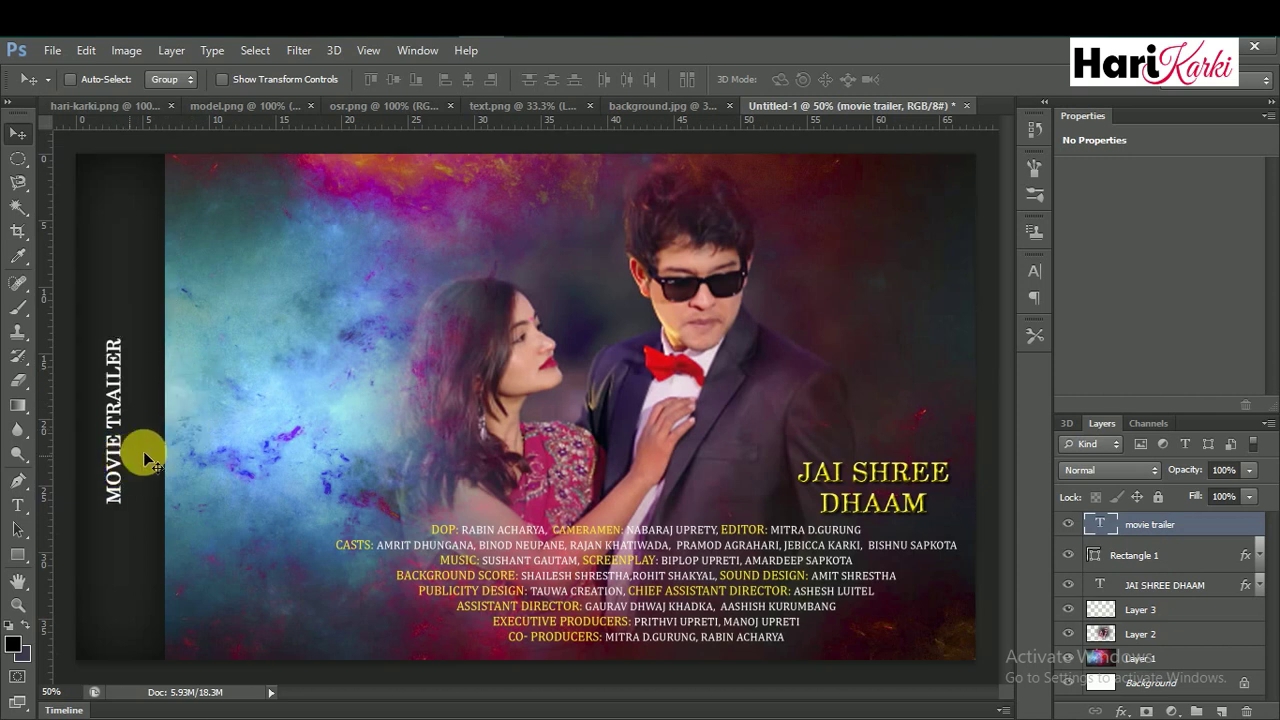
pyautogui.hotkey('ctrl', 't')
pyautogui.moveTo(133, 309); pyautogui.dragTo(223, 137)
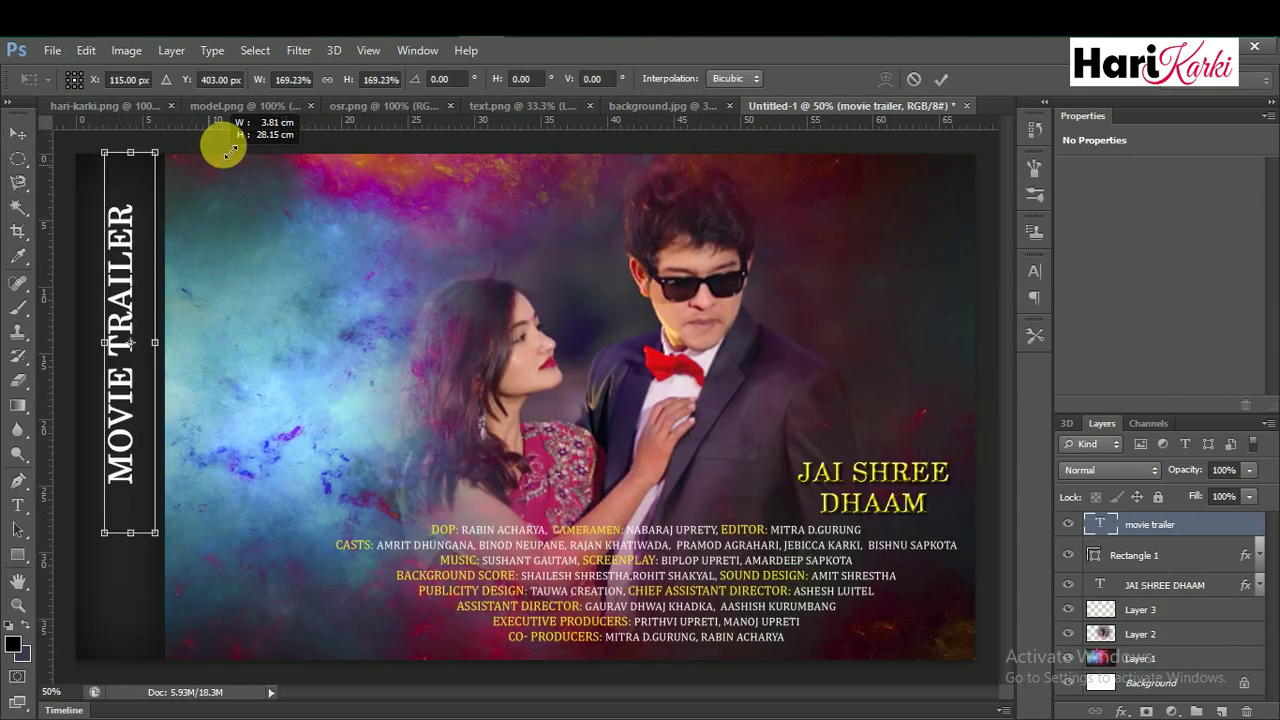
pyautogui.moveTo(154, 541)
pyautogui.mouseDown()
pyautogui.moveTo(271, 673)
pyautogui.moveTo(341, 690)
pyautogui.mouseUp()
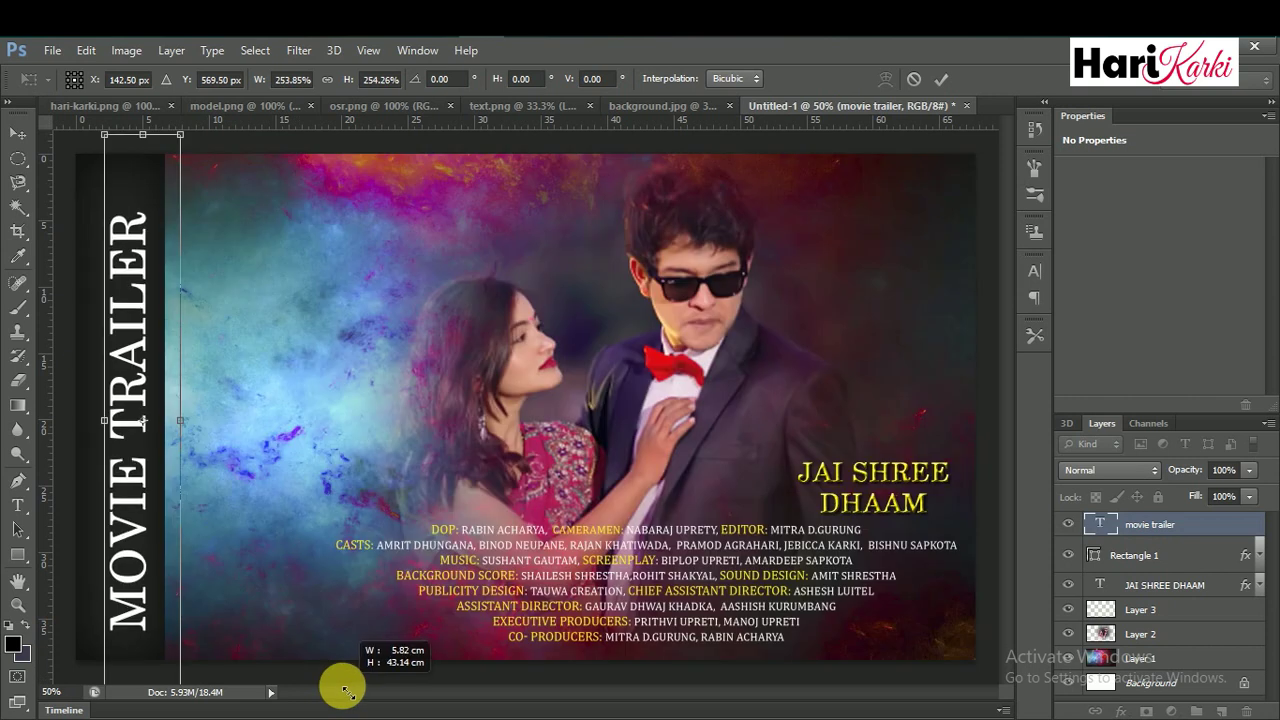
pyautogui.press('Return')
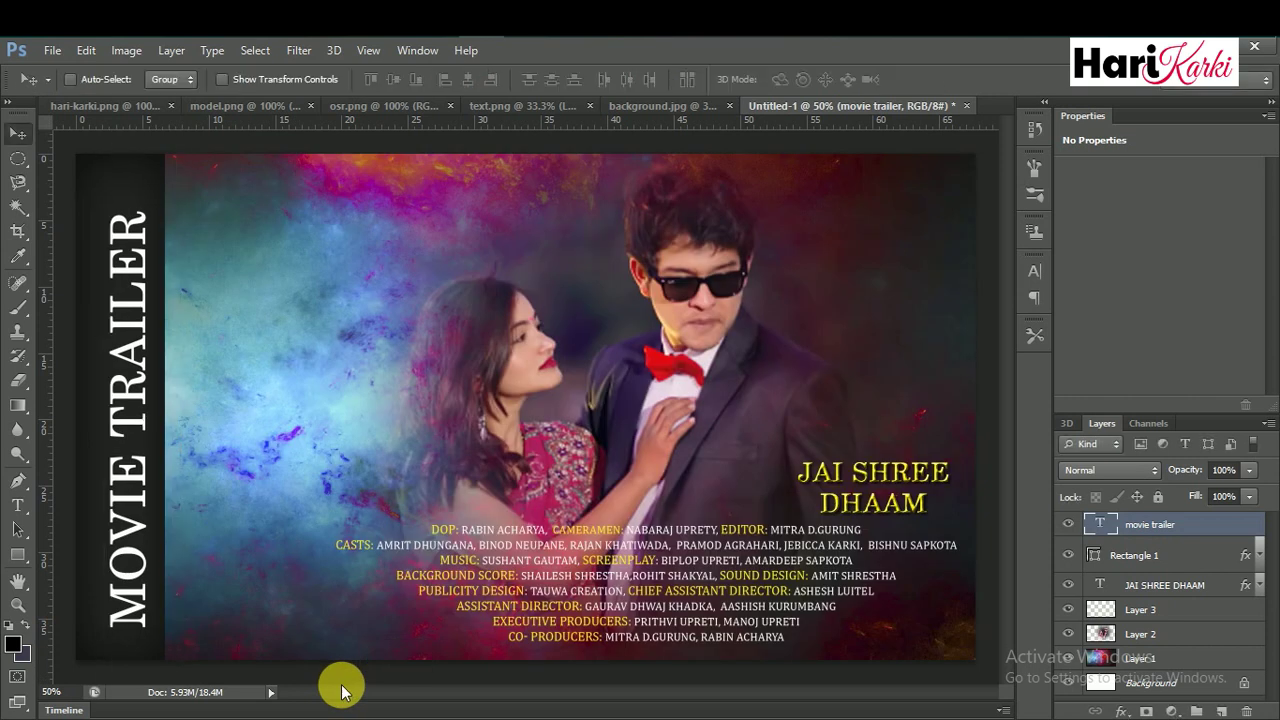
# Nudge the enlarged heading into a centred position within the left strip
pyautogui.moveTo(140, 517); pyautogui.dragTo(139, 503)
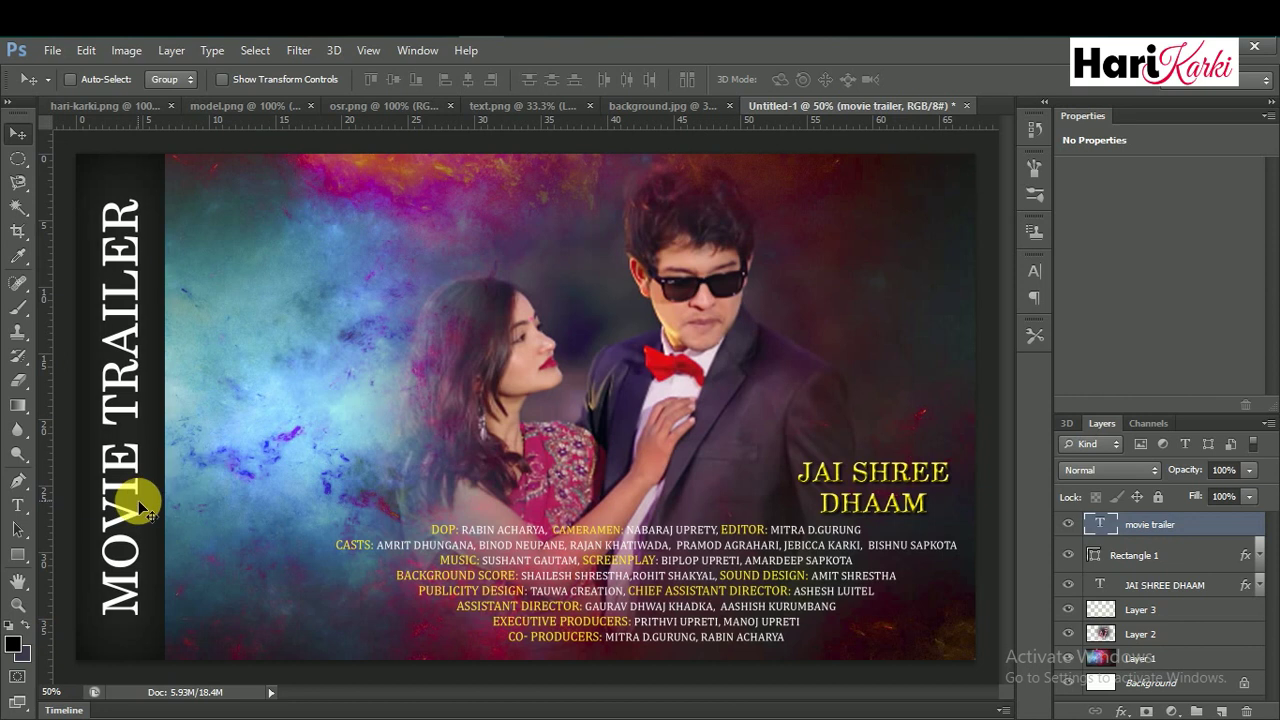
pyautogui.press('Up')
pyautogui.press('Up')
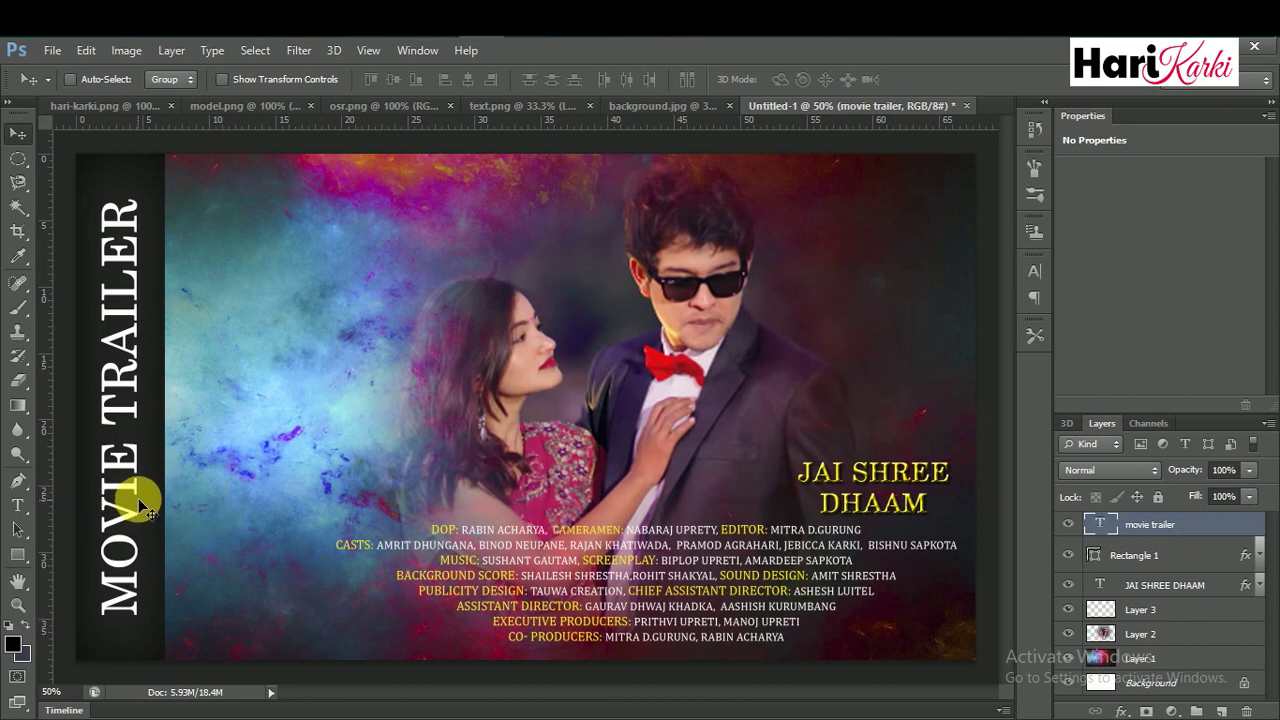
pyautogui.press('Left')
pyautogui.press('Left')
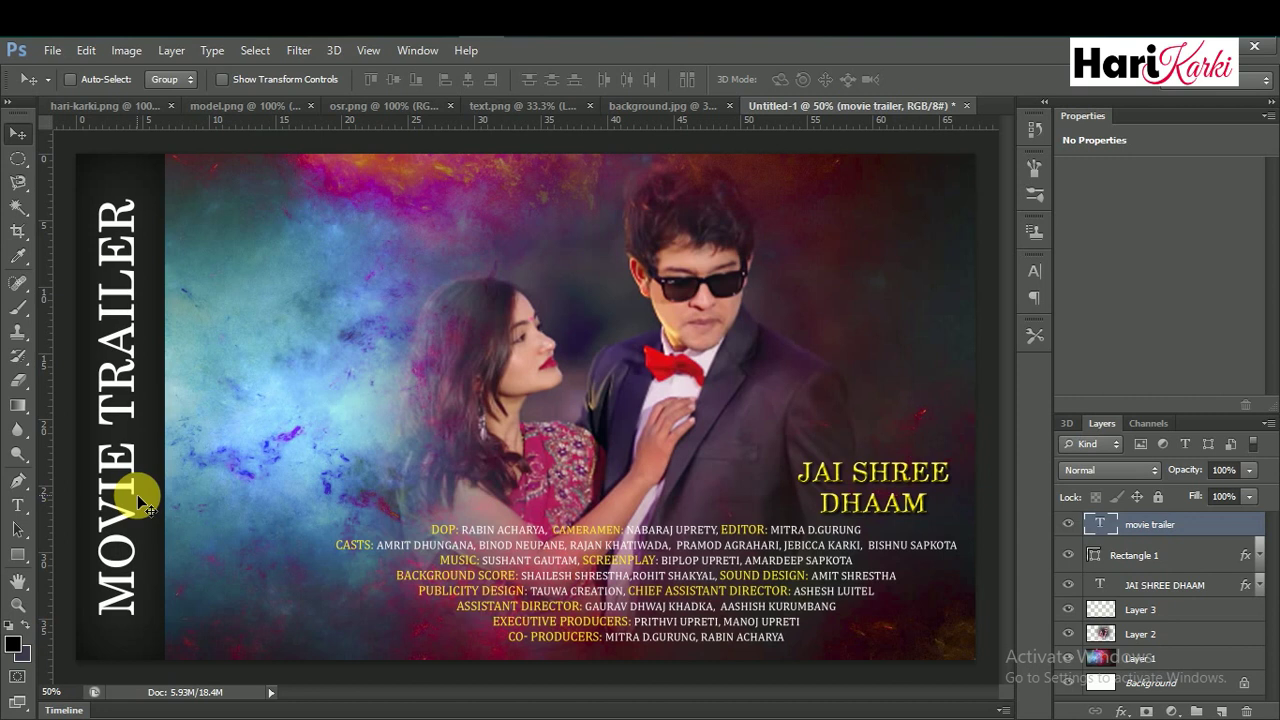
pyautogui.press('Left')
pyautogui.press('Left')
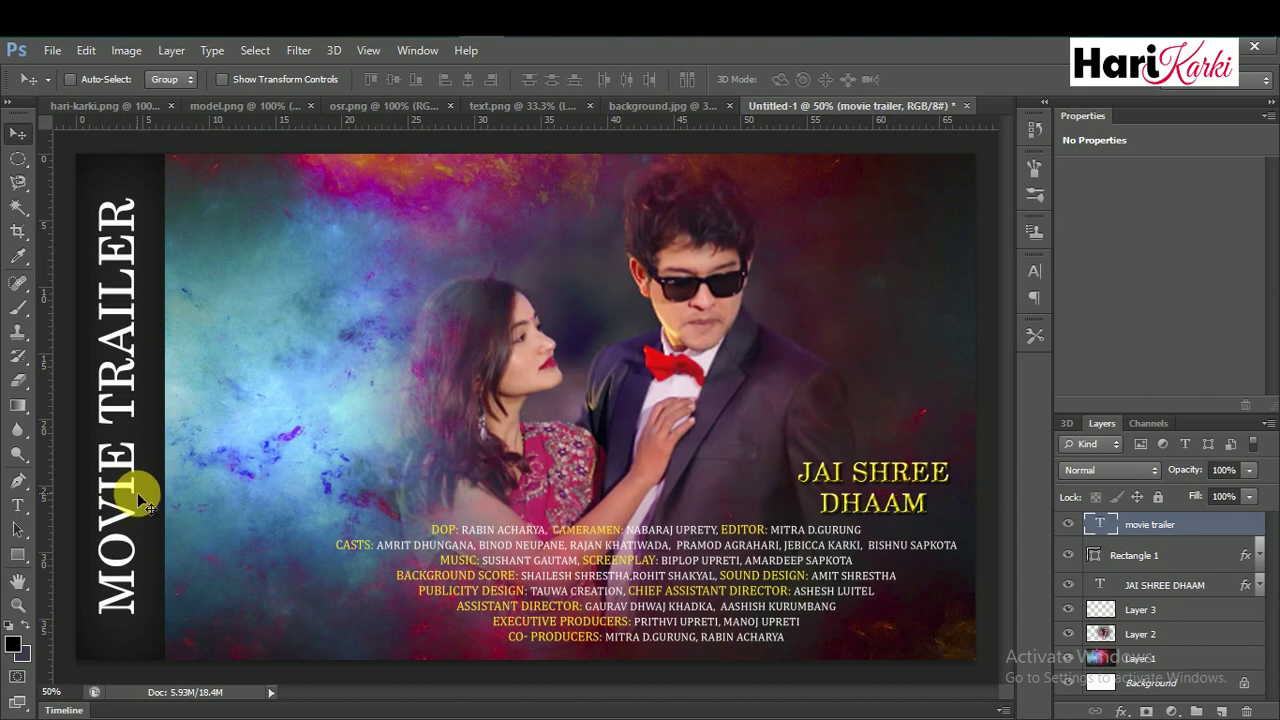
pyautogui.press('Left')
pyautogui.press('Left')
pyautogui.press('Left')
pyautogui.press('Left')
pyautogui.press('Left')
pyautogui.press('Right')
pyautogui.press('Right')
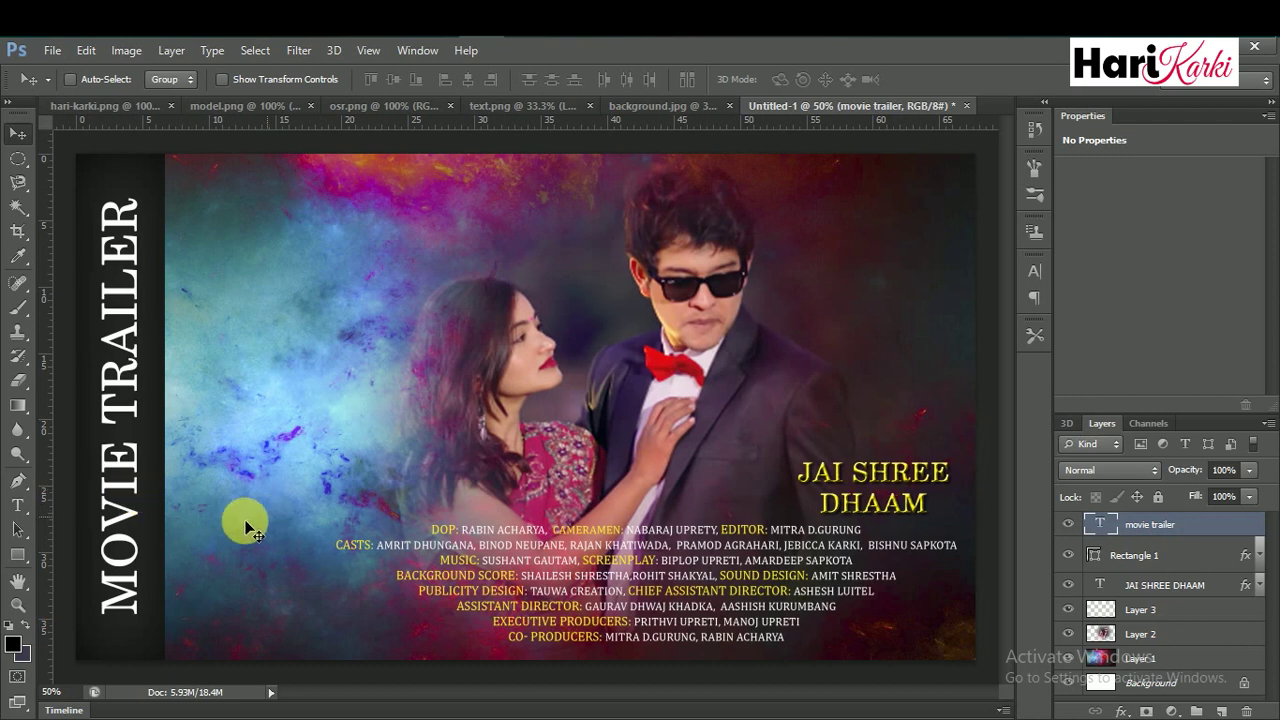
# Add white IN CINEMAS text and move it to the poster's lower left
pyautogui.click(20, 507)
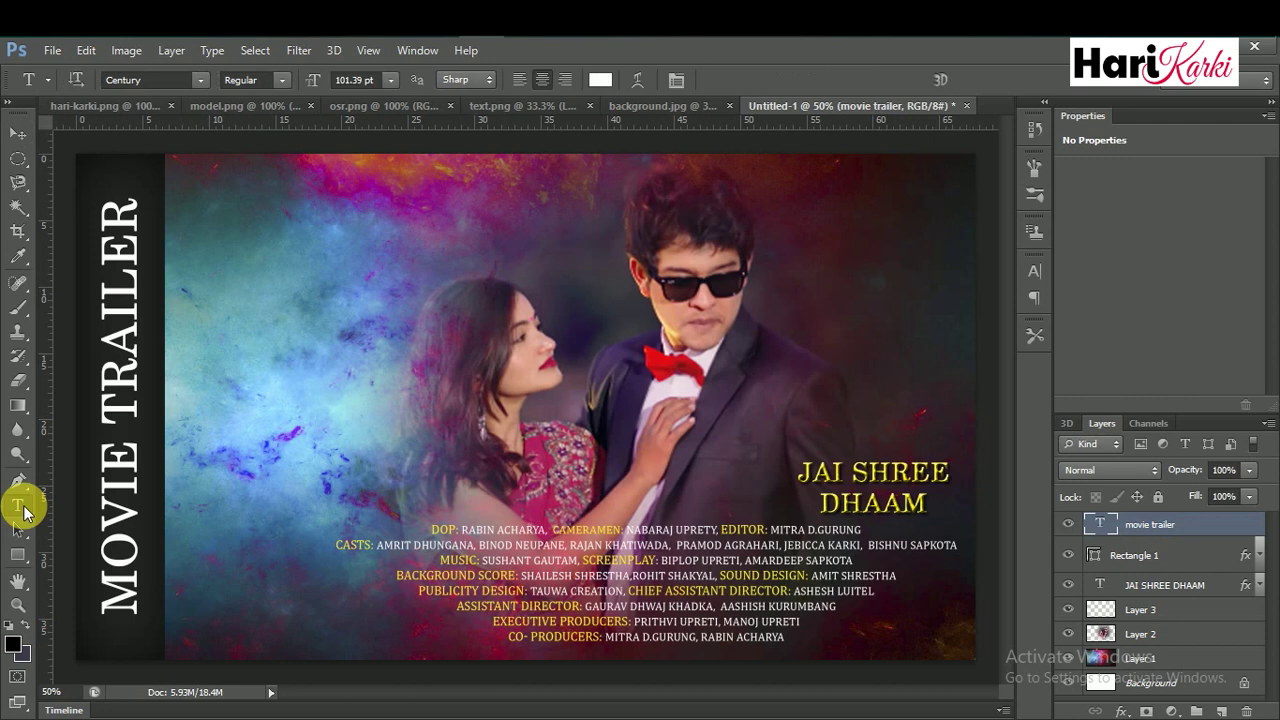
pyautogui.moveTo(316, 318); pyautogui.dragTo(660, 406)
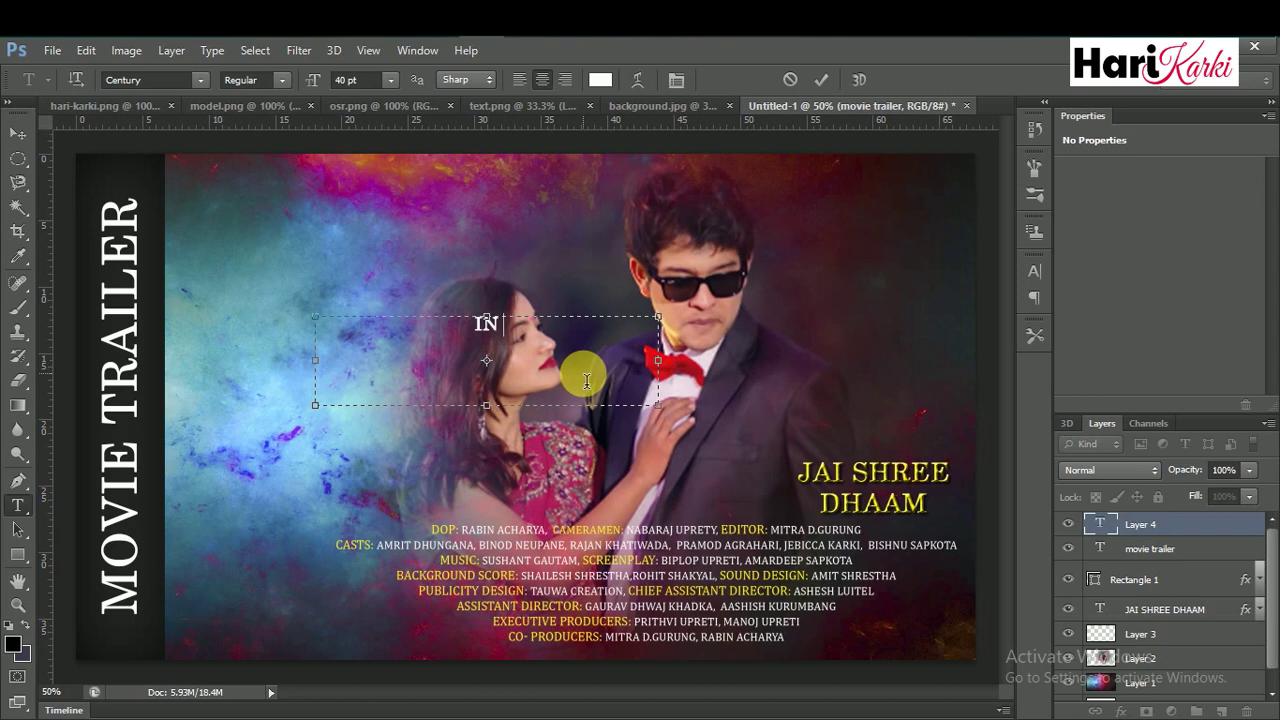
pyautogui.write('CINEMAS')
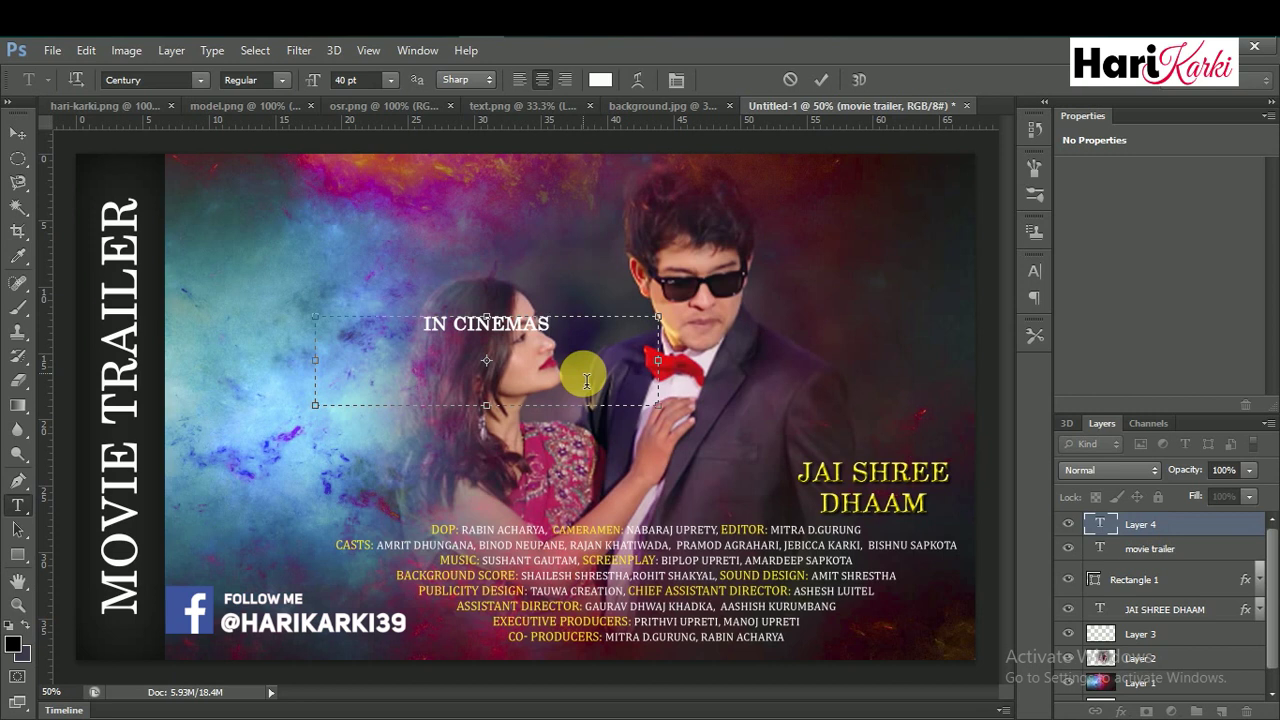
pyautogui.moveTo(657, 405)
pyautogui.mouseDown()
pyautogui.moveTo(472, 365)
pyautogui.moveTo(458, 347)
pyautogui.mouseUp()
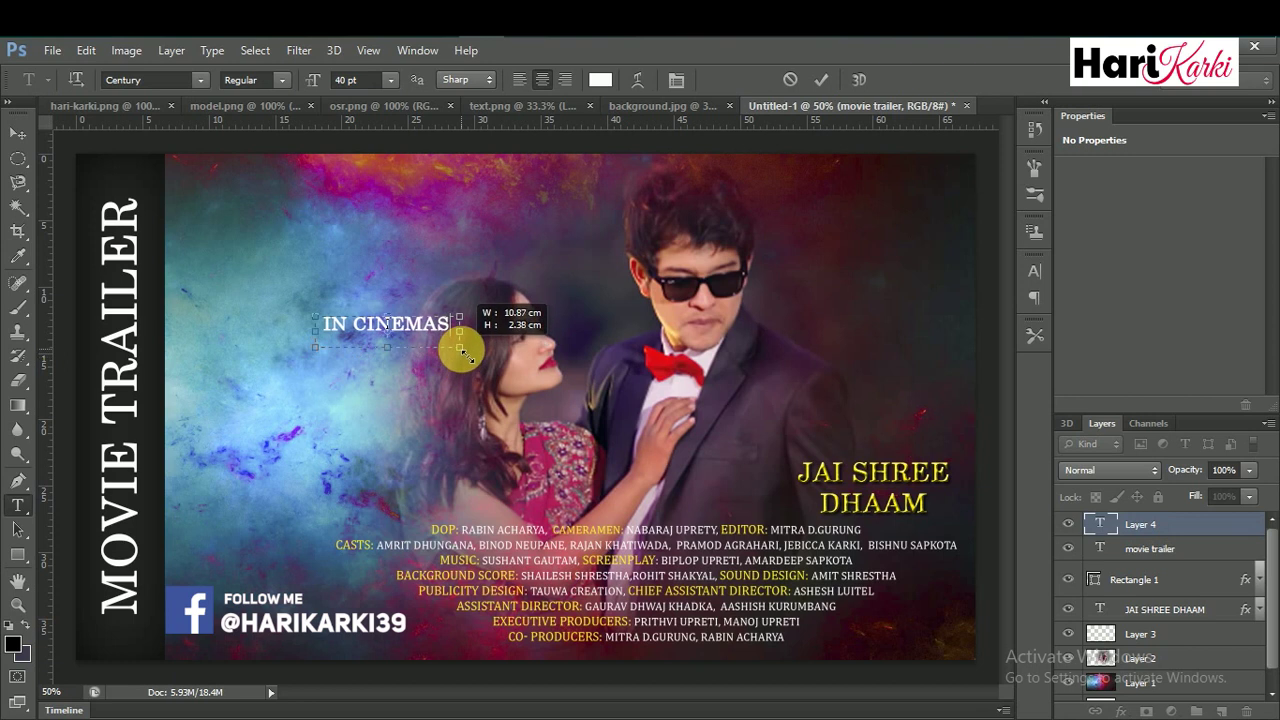
pyautogui.click(28, 138)
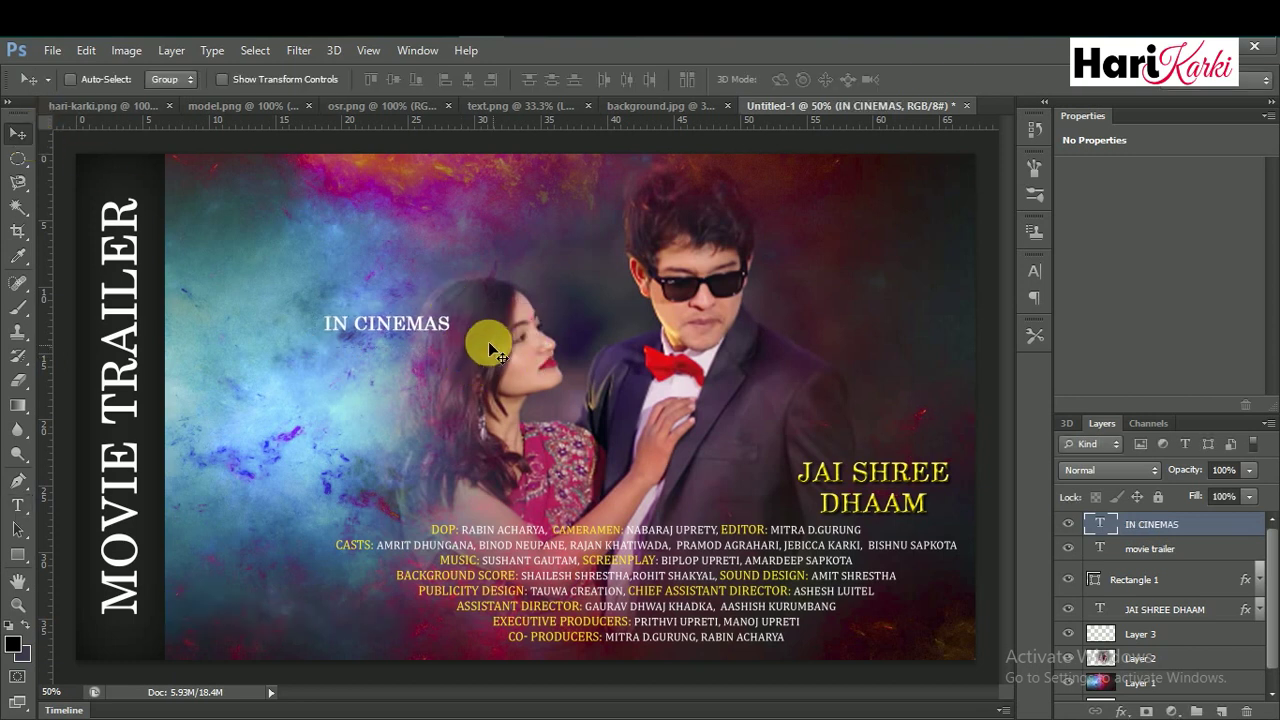
pyautogui.moveTo(437, 320)
pyautogui.mouseDown()
pyautogui.moveTo(340, 437)
pyautogui.moveTo(320, 572)
pyautogui.moveTo(318, 559)
pyautogui.mouseUp()
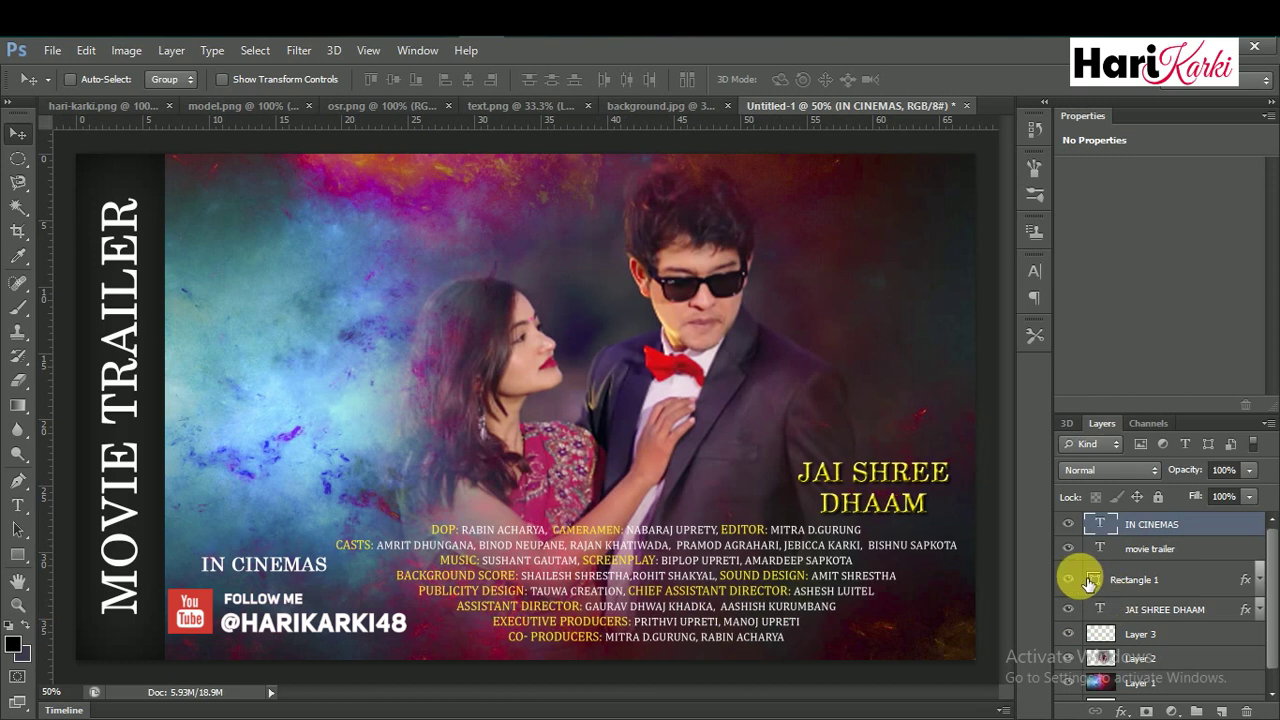
# Create a text box beside the woman's face with the date 04 TH
pyautogui.click(18, 507)
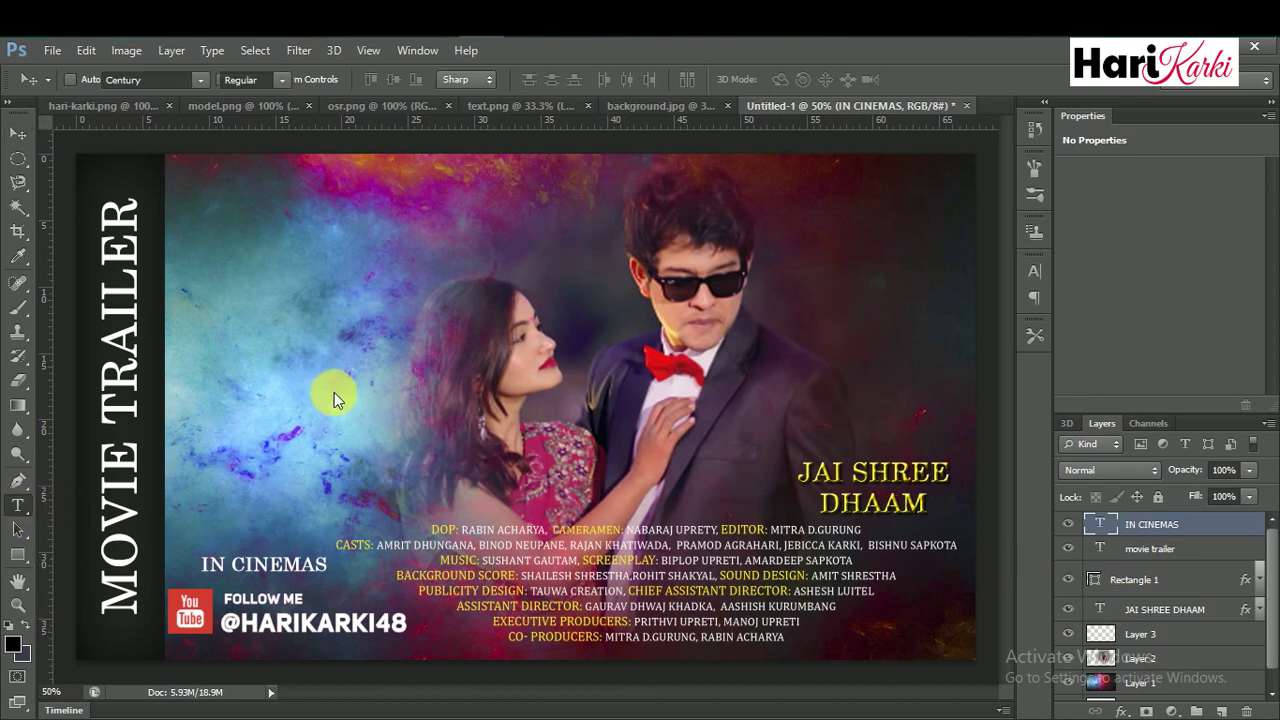
pyautogui.moveTo(263, 321)
pyautogui.mouseDown()
pyautogui.moveTo(521, 395)
pyautogui.moveTo(526, 380)
pyautogui.mouseUp()
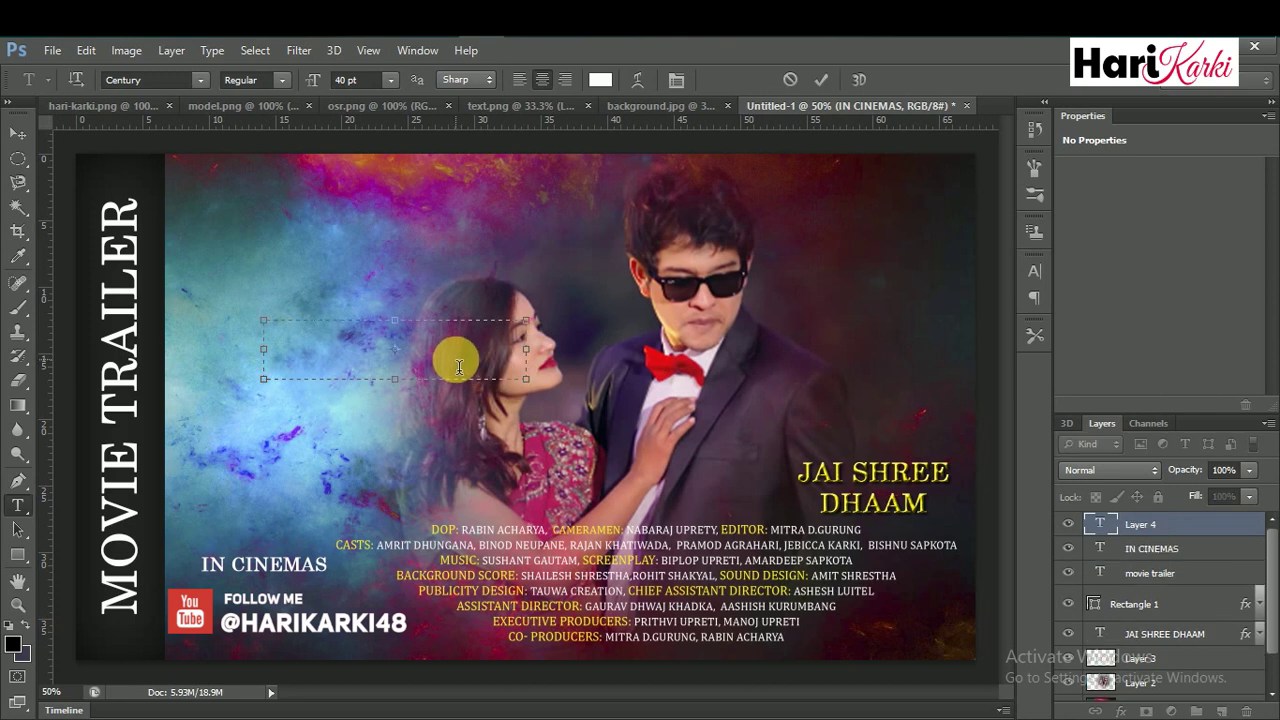
pyautogui.write('04 TH')
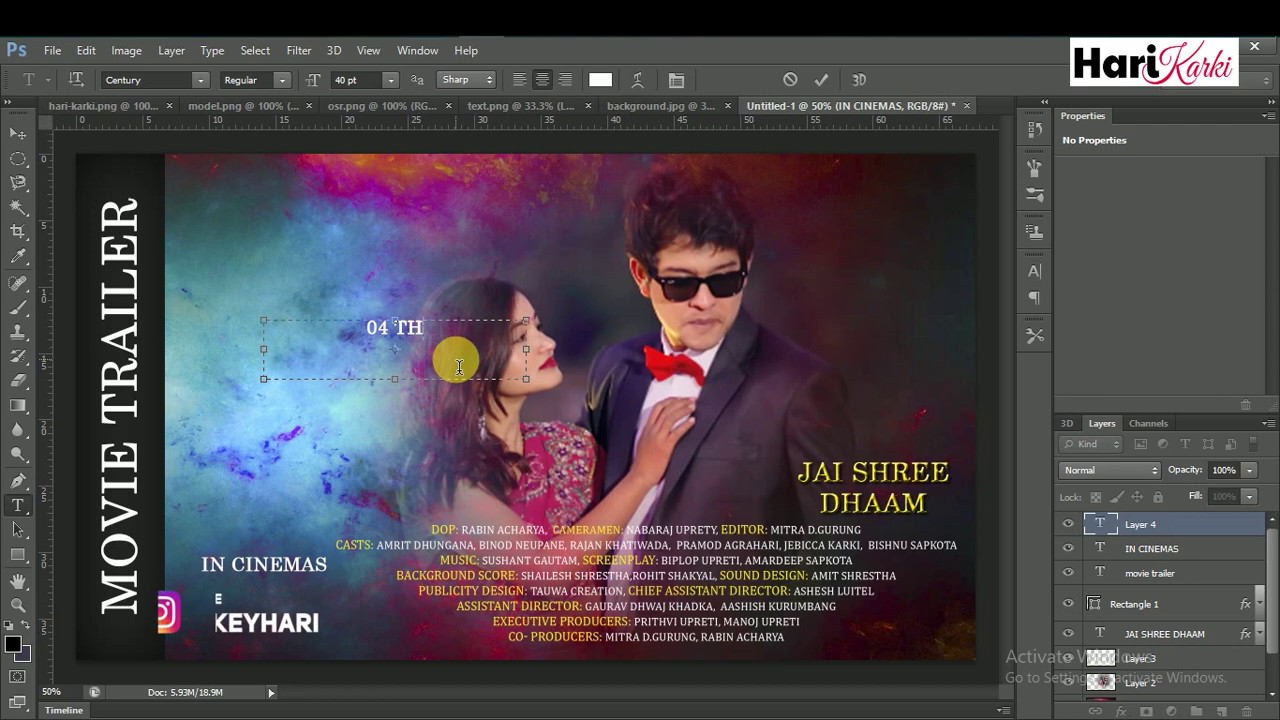
pyautogui.hotkey('ctrl', 'a')
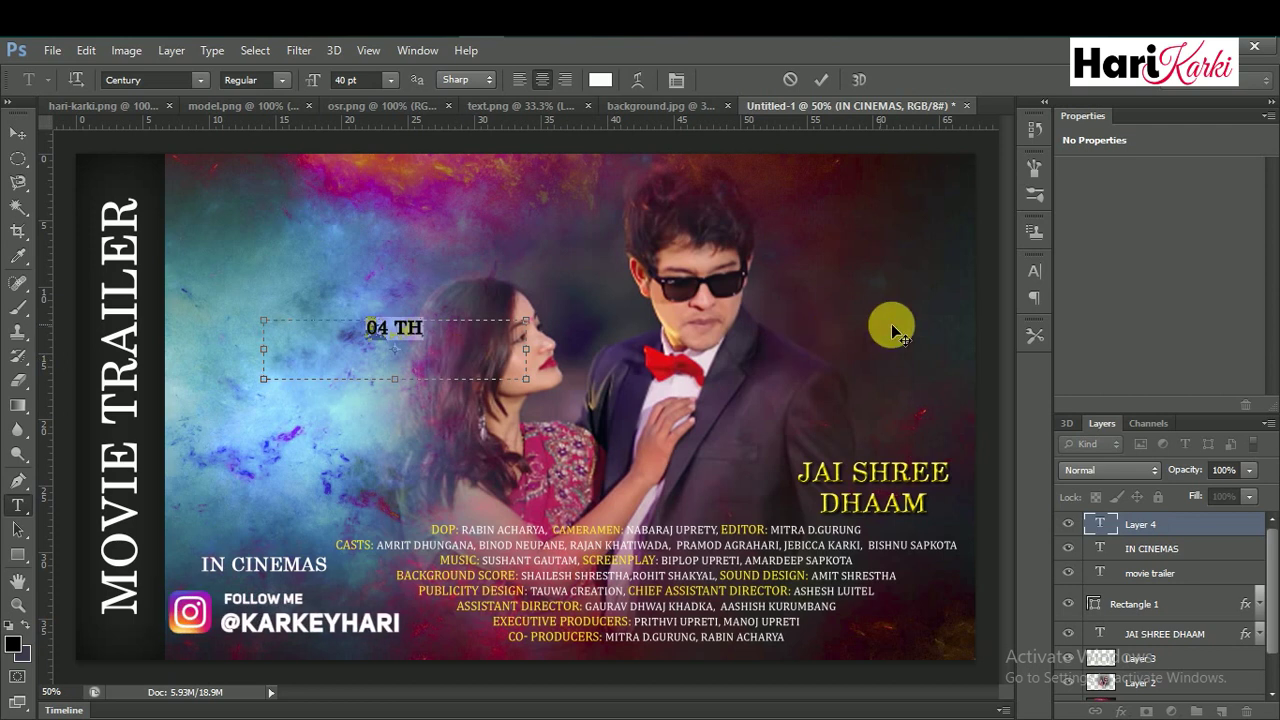
pyautogui.click(1035, 271)
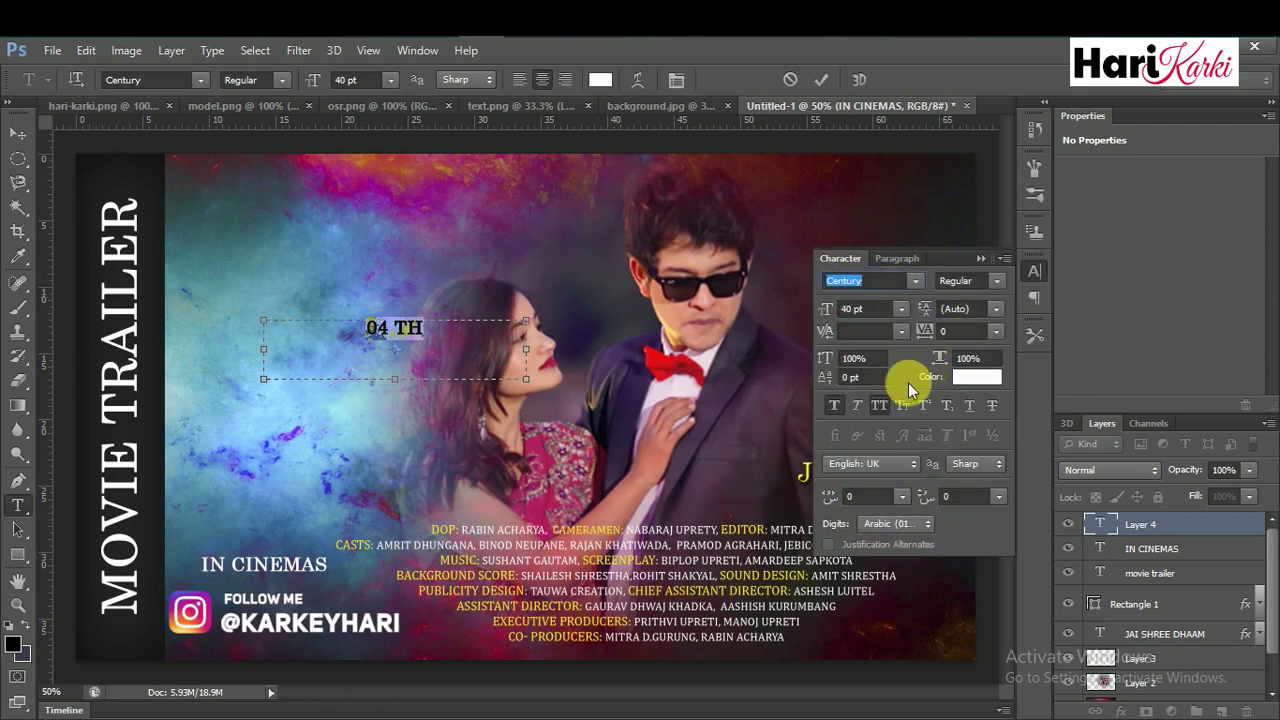
# Make TH a lowercase superscript without the space, so it reads 04th
pyautogui.click(444, 343)
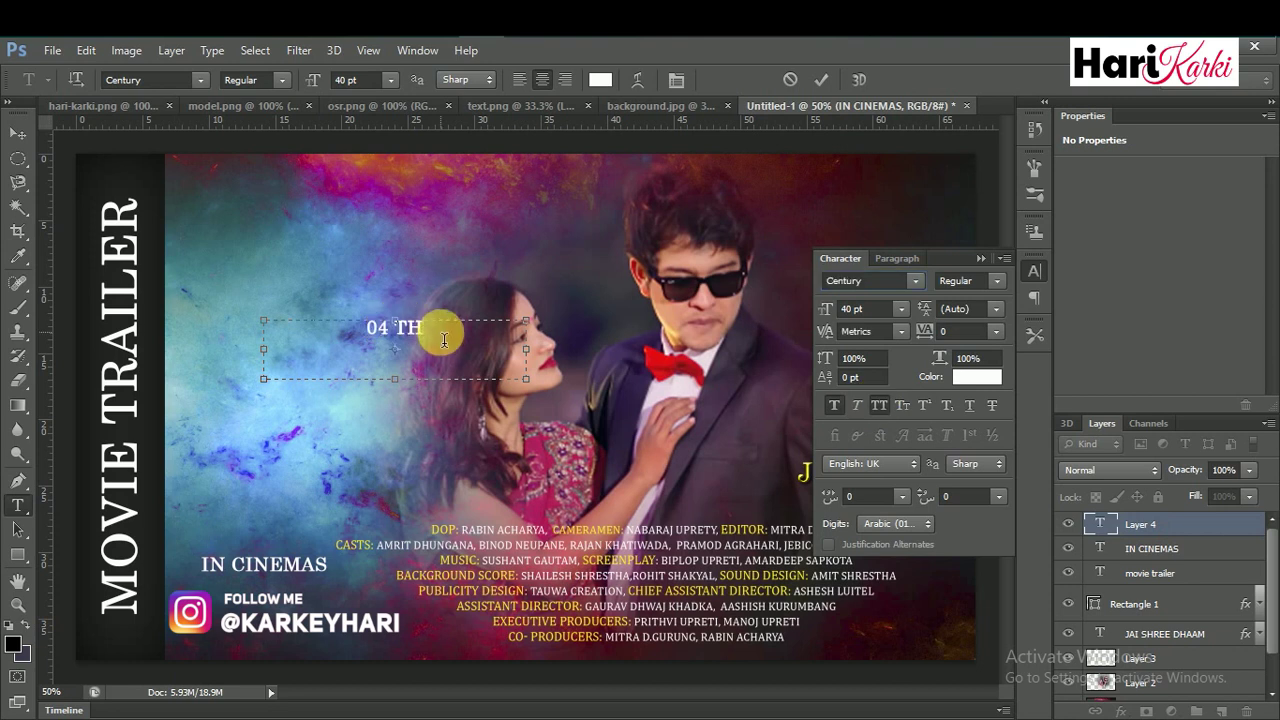
pyautogui.moveTo(424, 331); pyautogui.dragTo(393, 329)
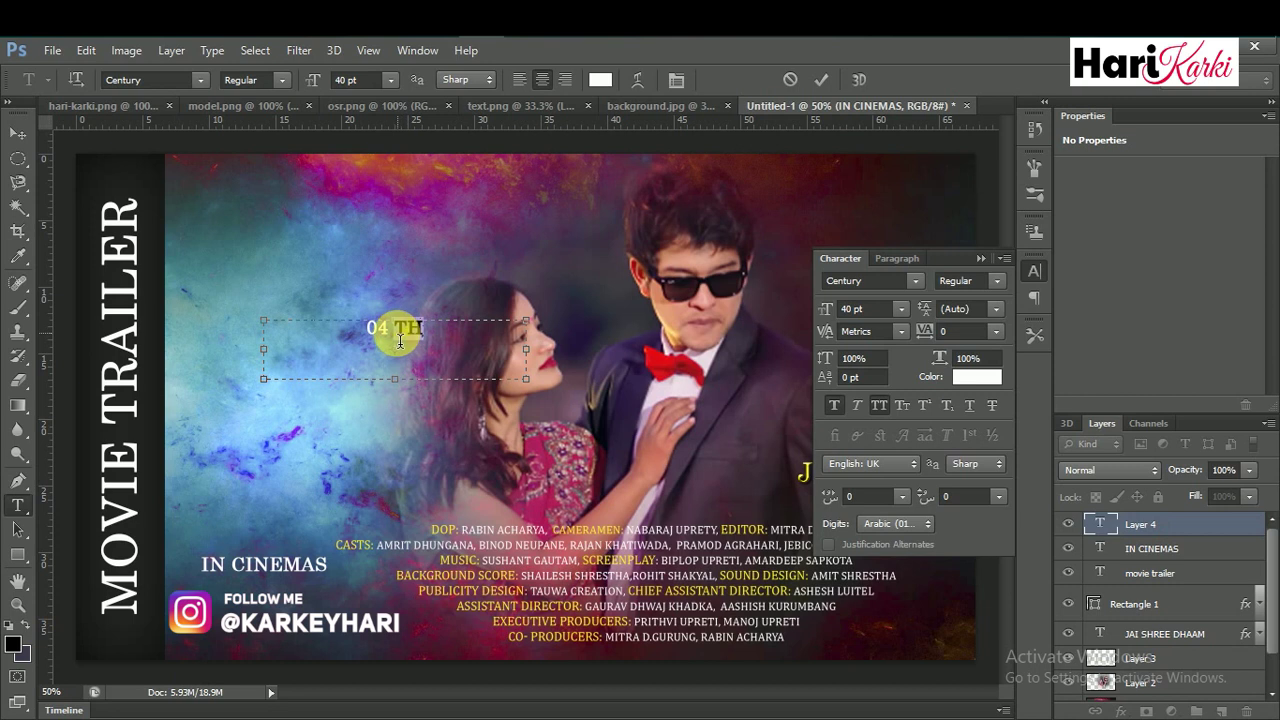
pyautogui.click(880, 405)
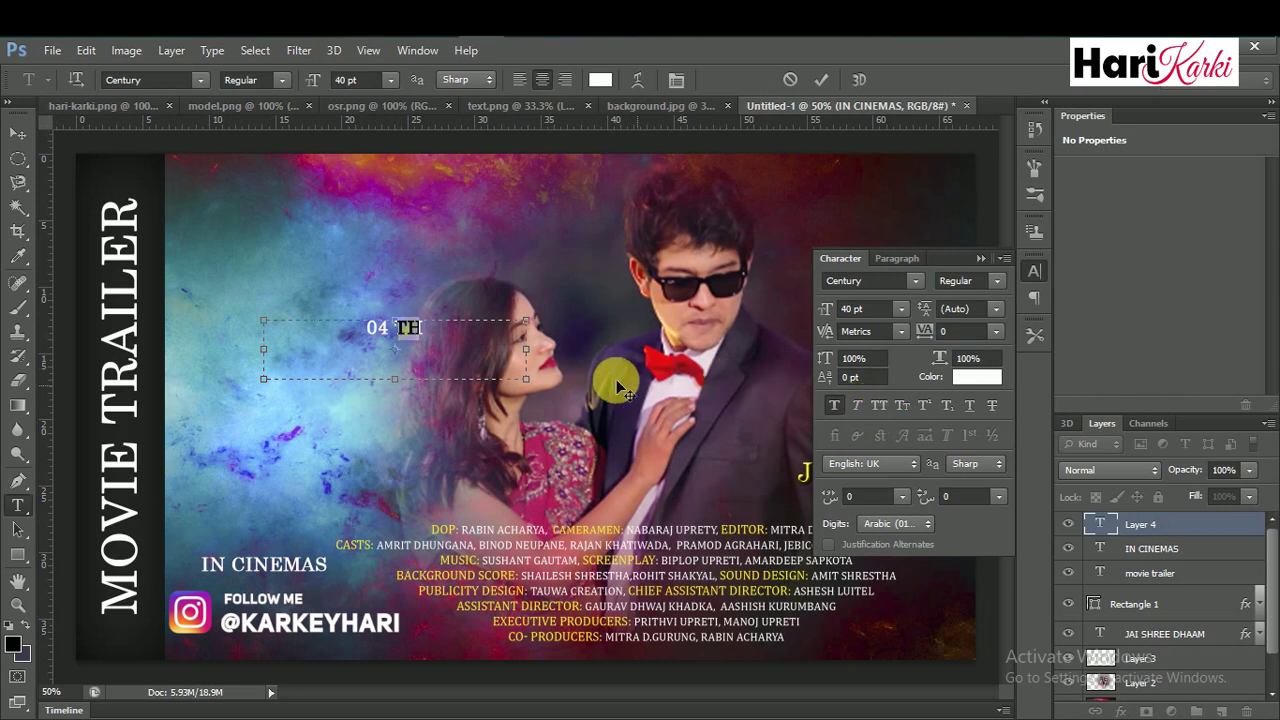
pyautogui.click(490, 336)
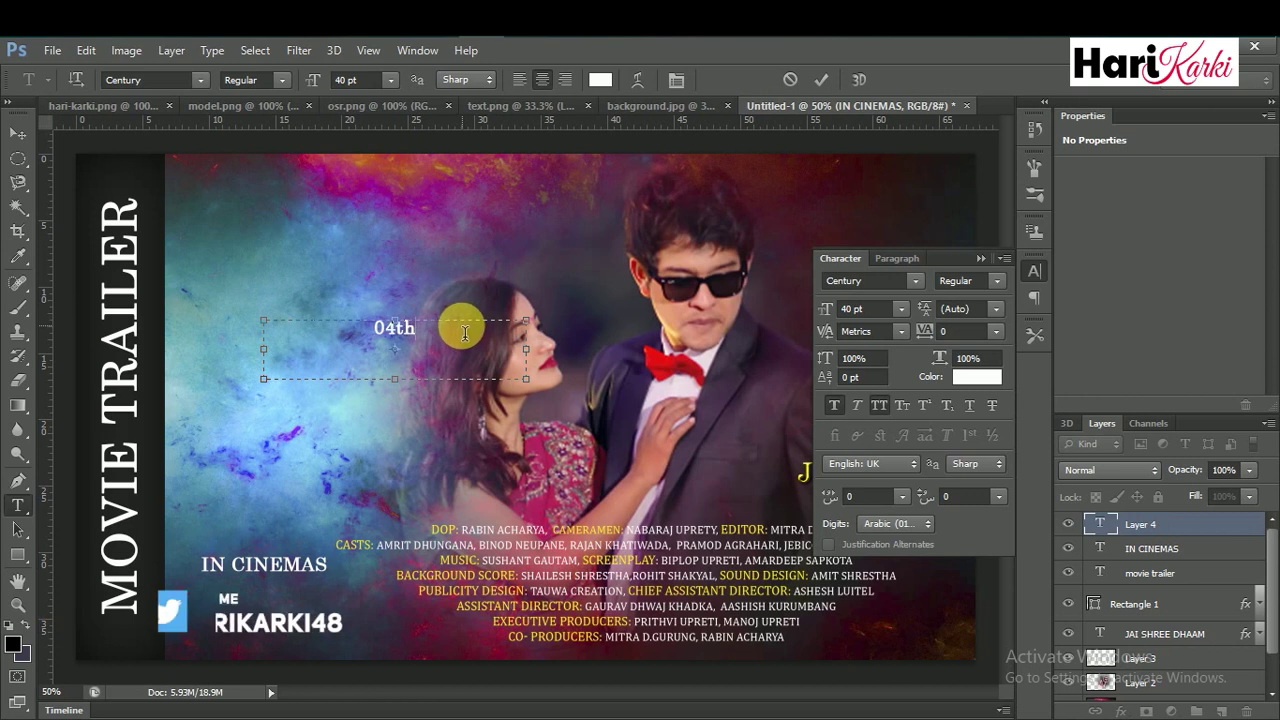
pyautogui.click(401, 333)
pyautogui.press('BackSpace')
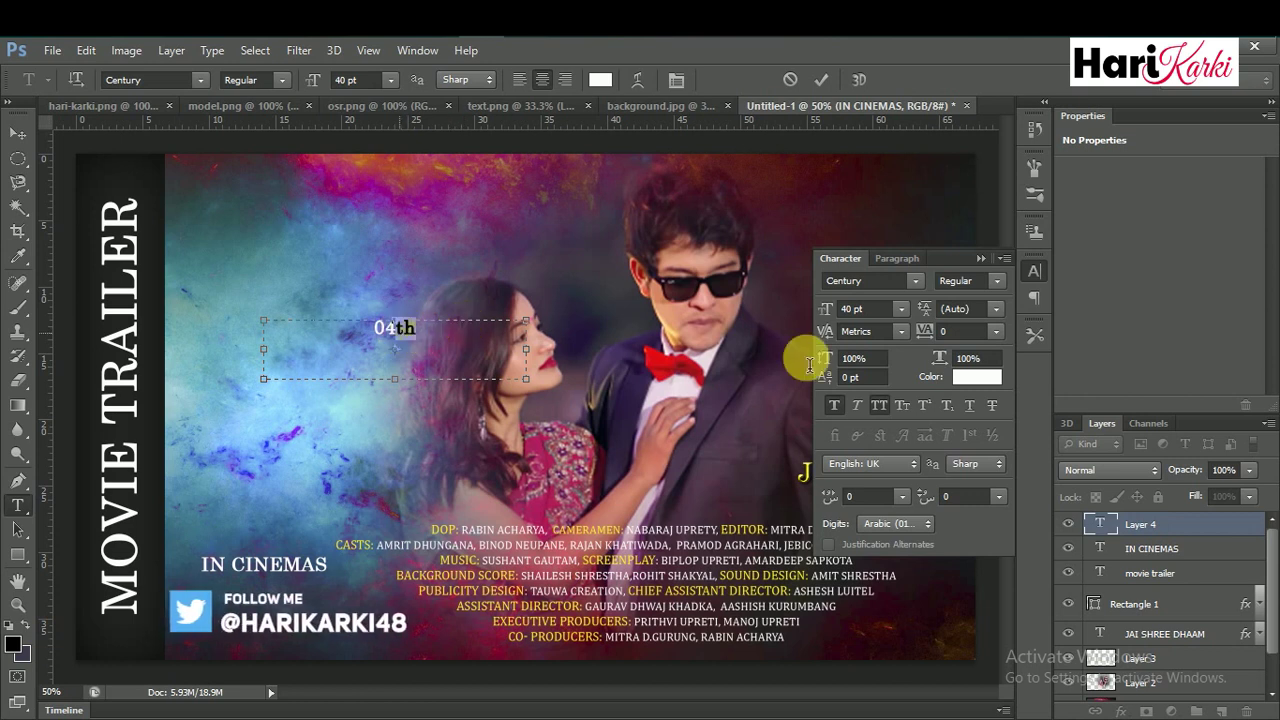
pyautogui.click(925, 405)
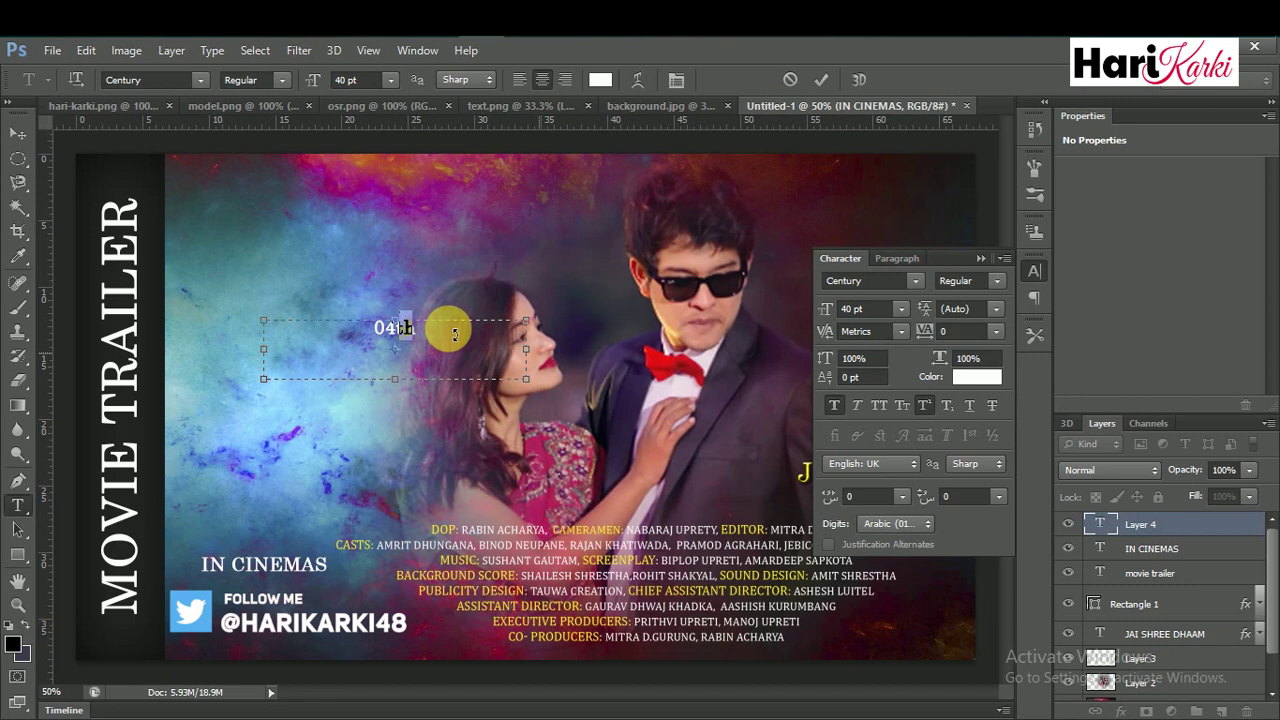
pyautogui.click(450, 330)
pyautogui.write('J')
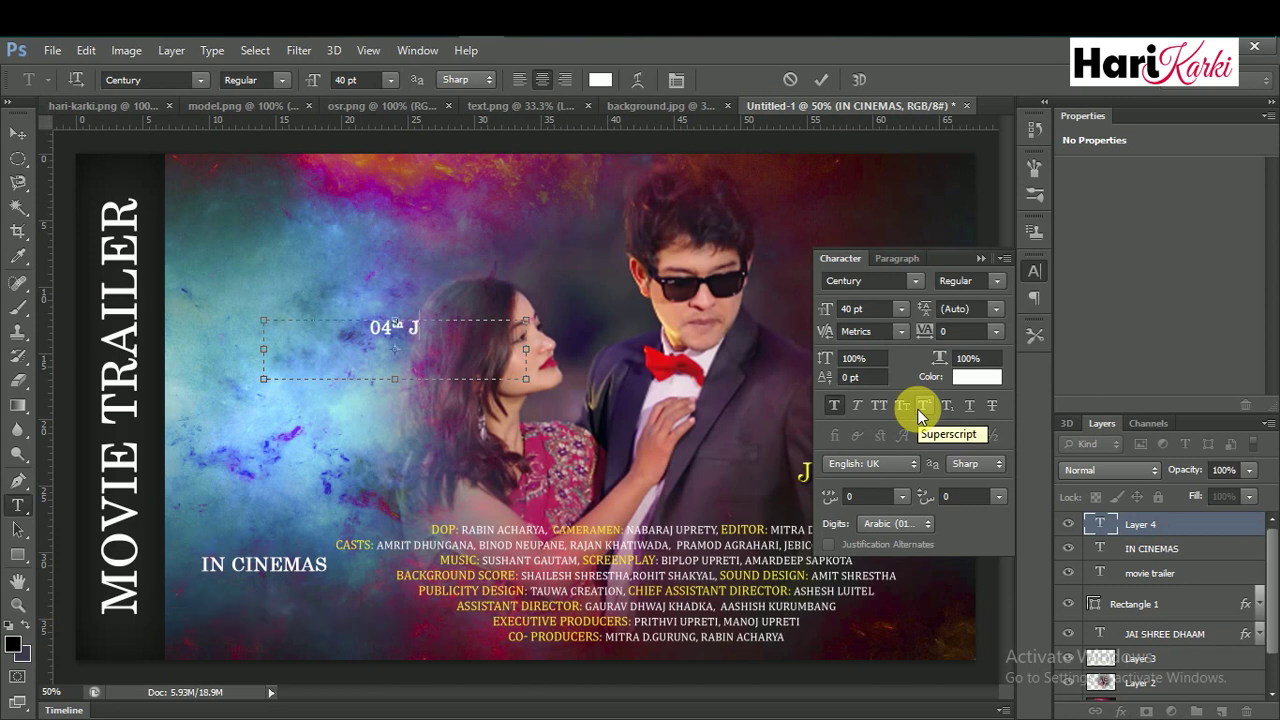
# Complete the word January and switch the font to Matatirtha_Normal
pyautogui.write('an')
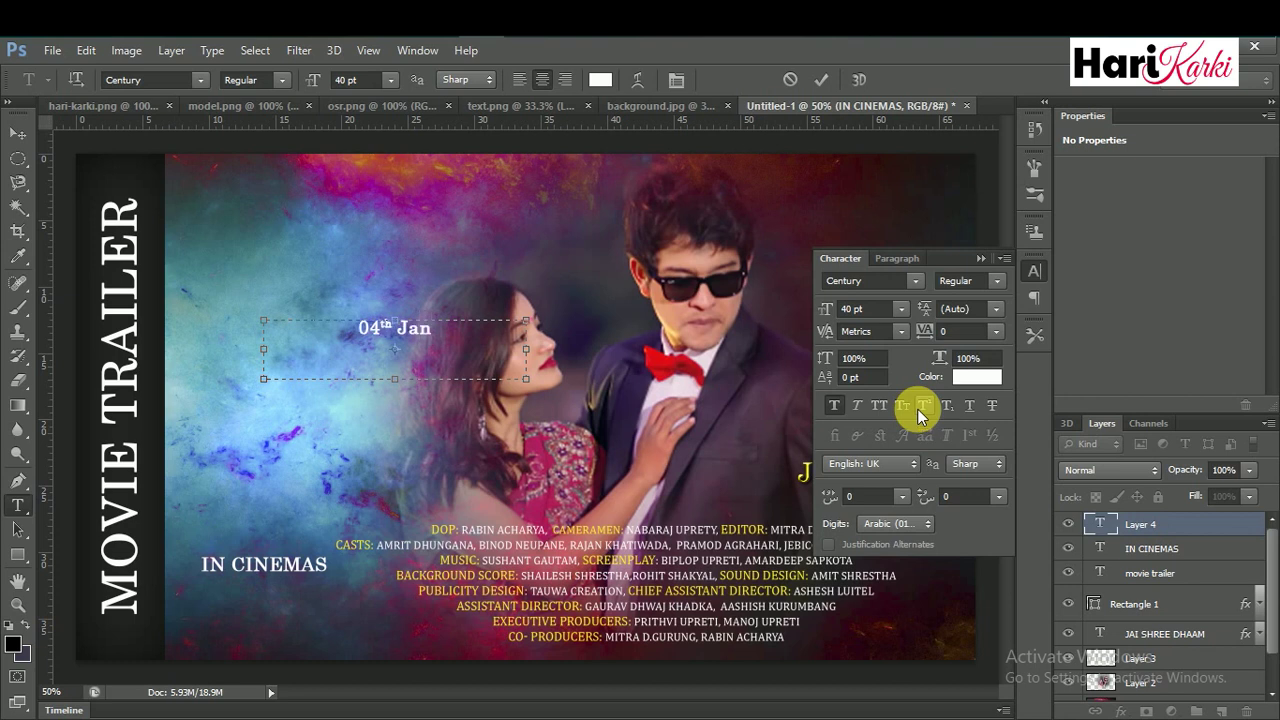
pyautogui.write('uary')
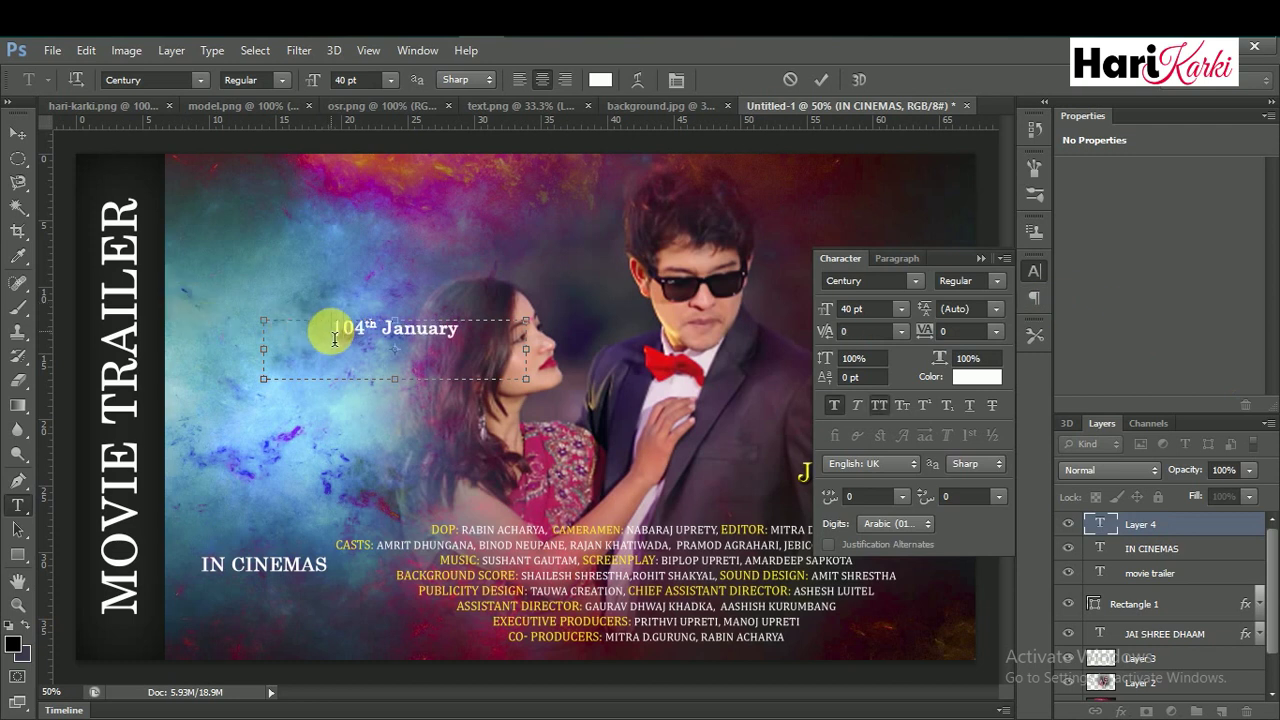
pyautogui.click(161, 80)
pyautogui.click(160, 82)
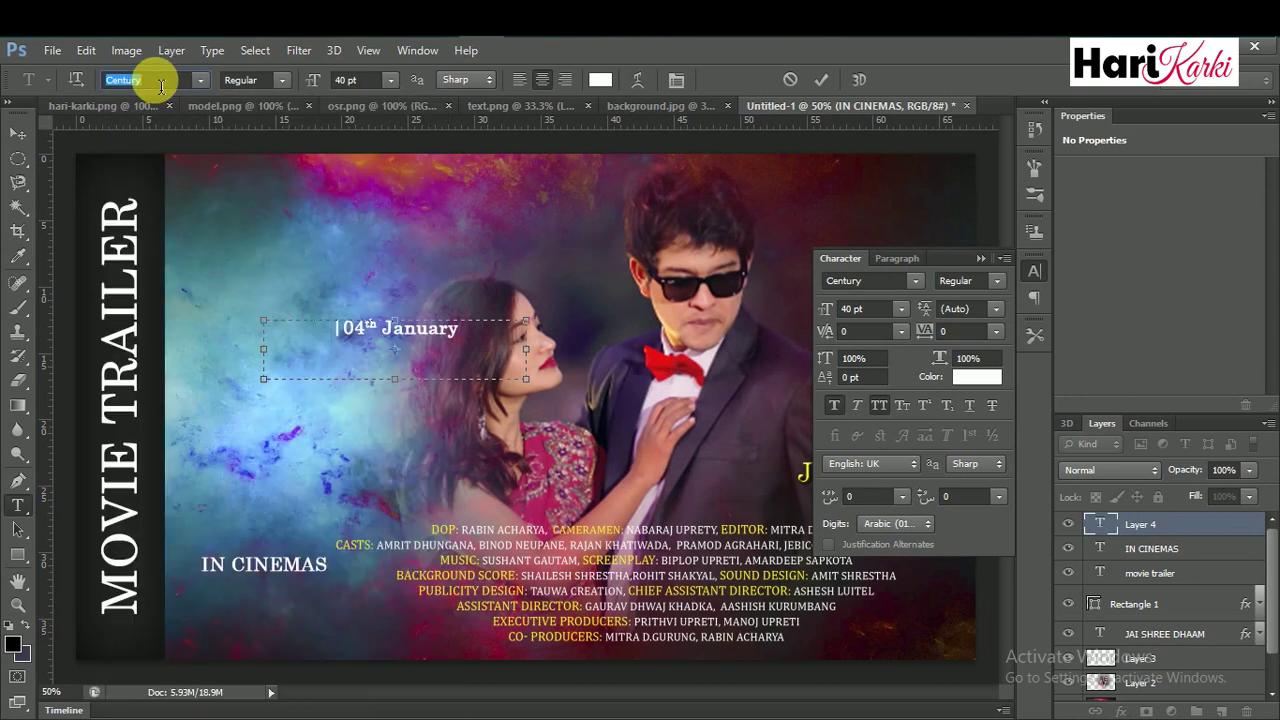
pyautogui.write('Pagalr')
pyautogui.write('mat')
pyautogui.press('Return')
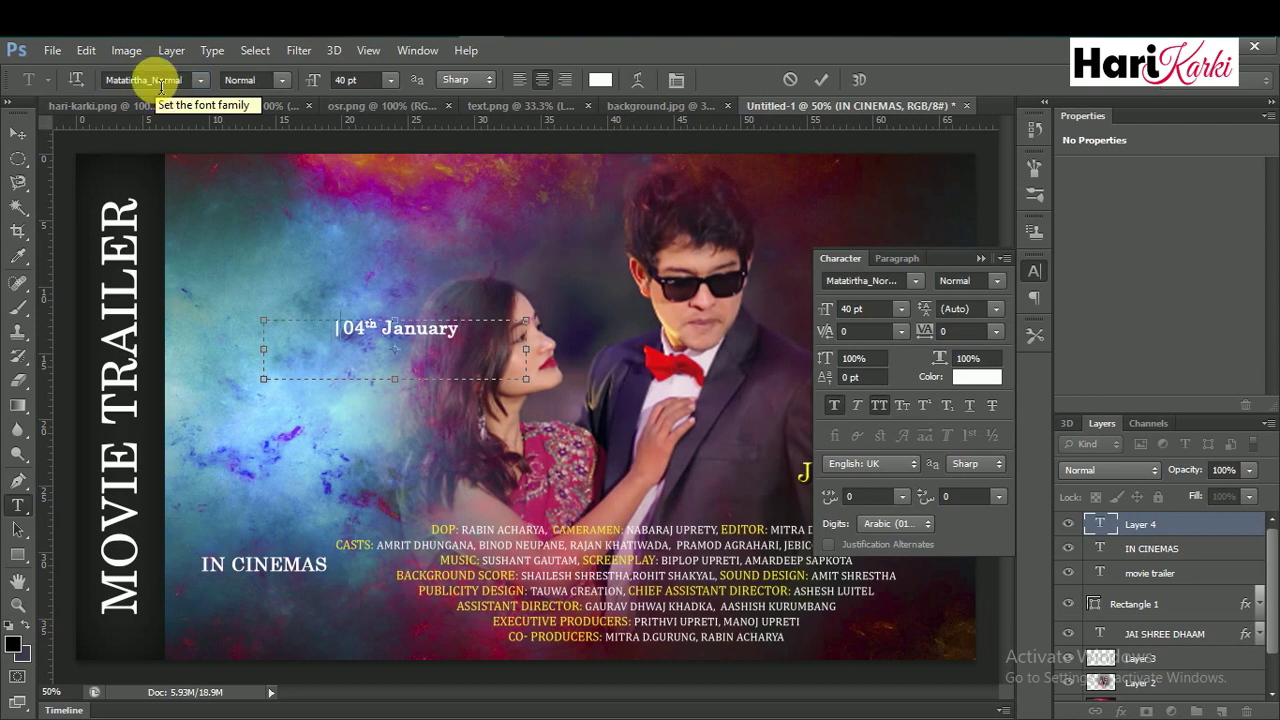
# Type the Nepali date २० पौष before 04th
pyautogui.write('20')
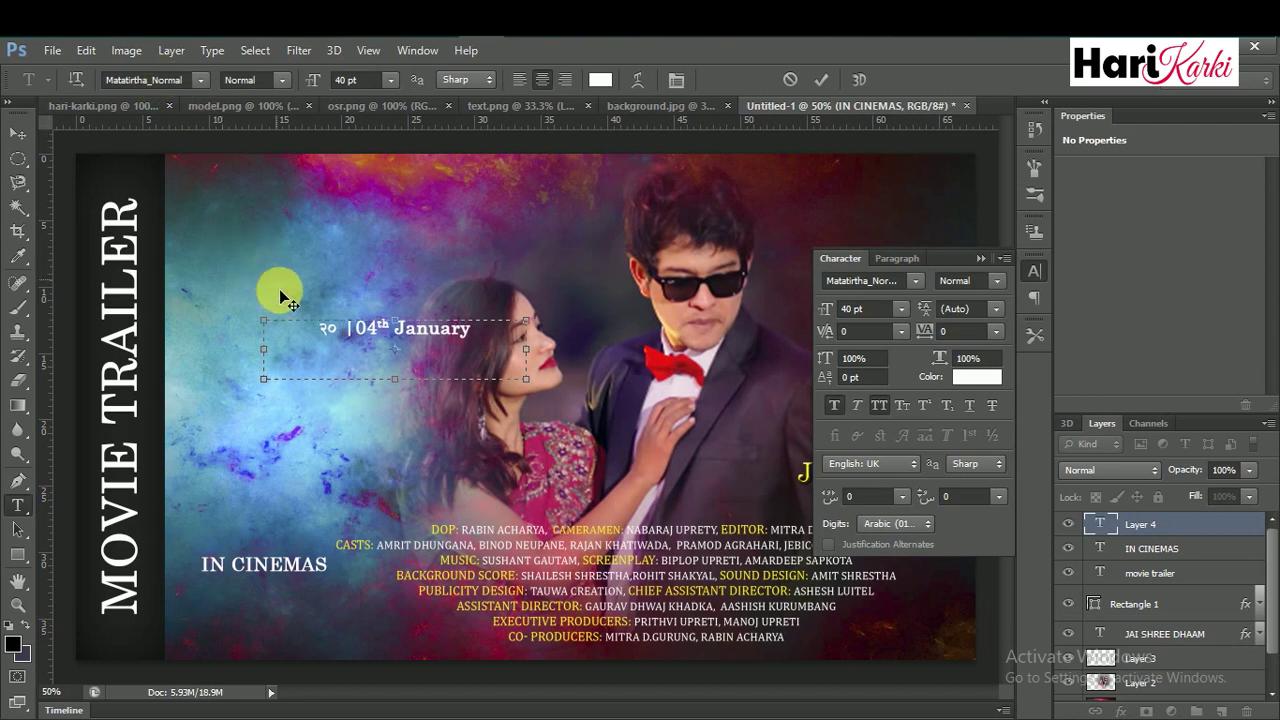
pyautogui.click(354, 346)
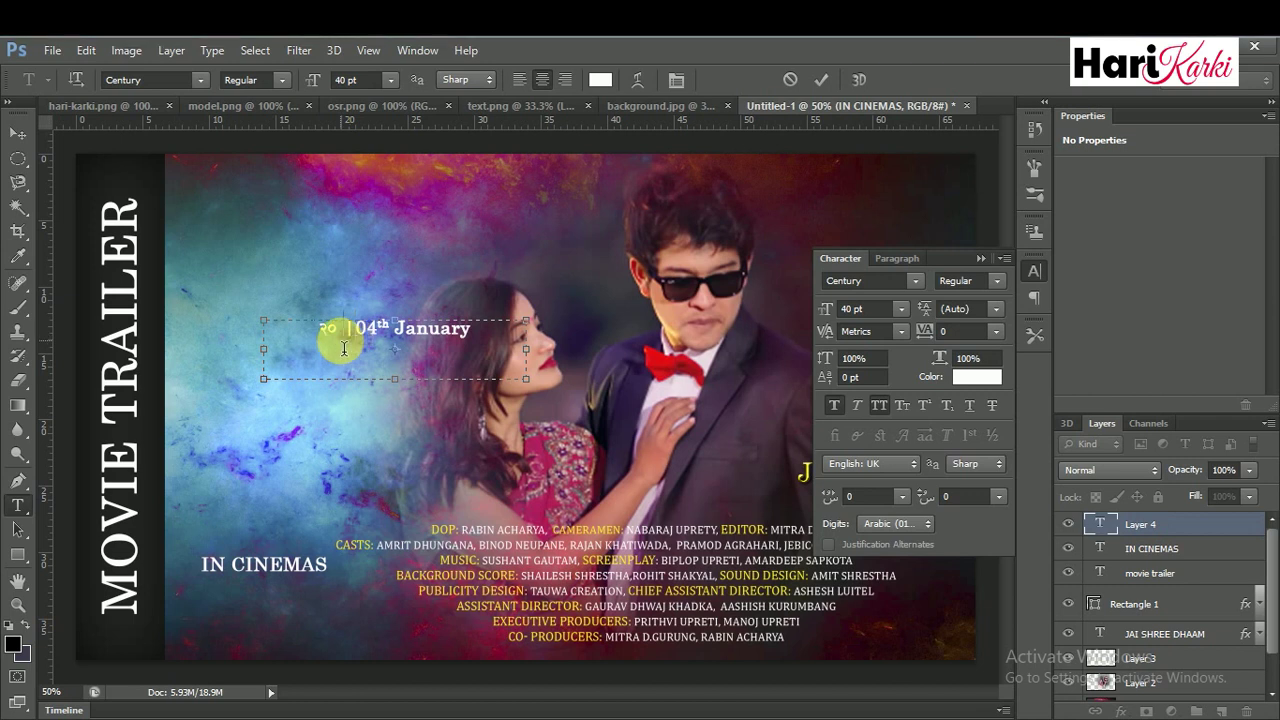
pyautogui.click(343, 348)
pyautogui.write('पौष')
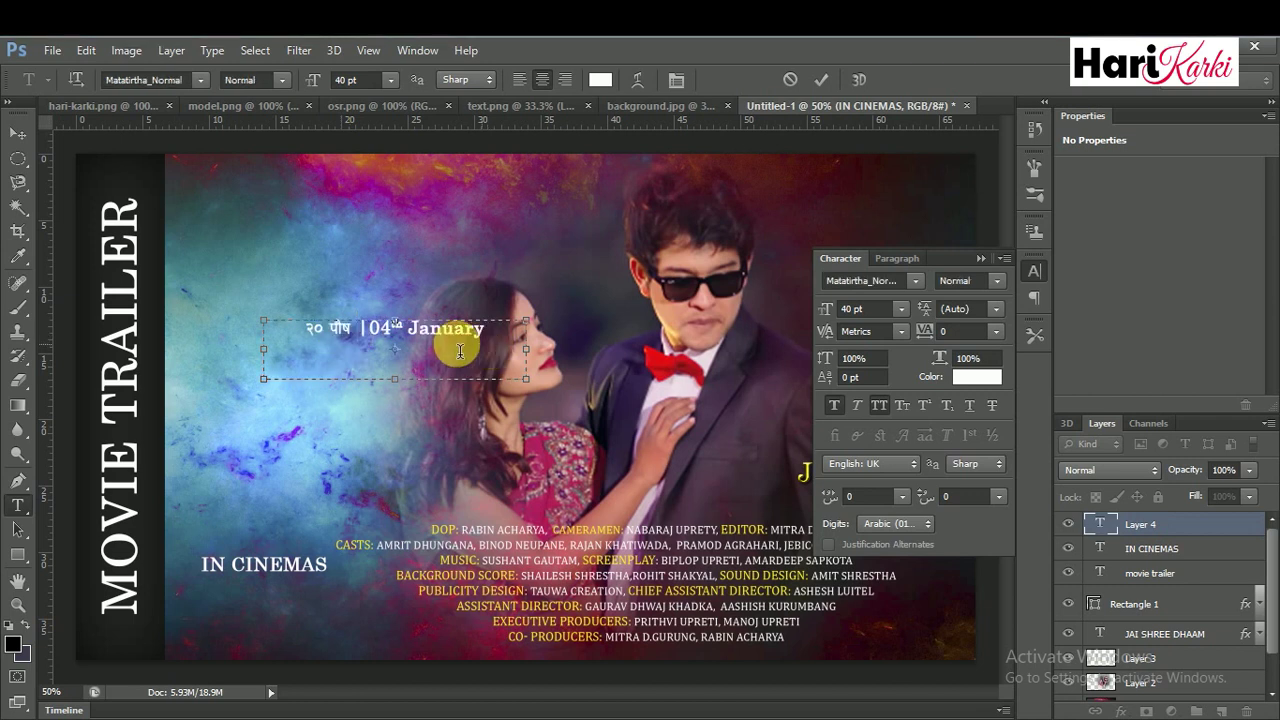
# Enlarge the Nepali date by two size steps and shorten the text box
pyautogui.moveTo(353, 340); pyautogui.dragTo(304, 330)
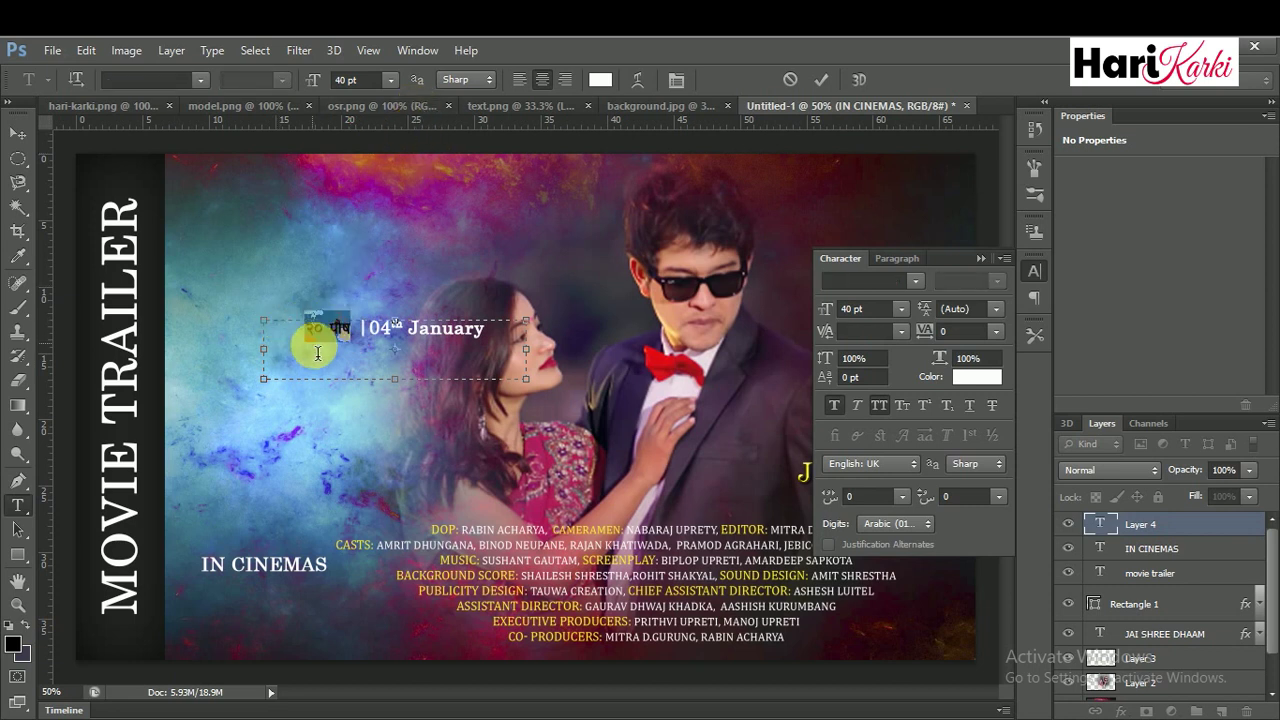
pyautogui.click(358, 340)
pyautogui.moveTo(358, 340); pyautogui.dragTo(303, 330)
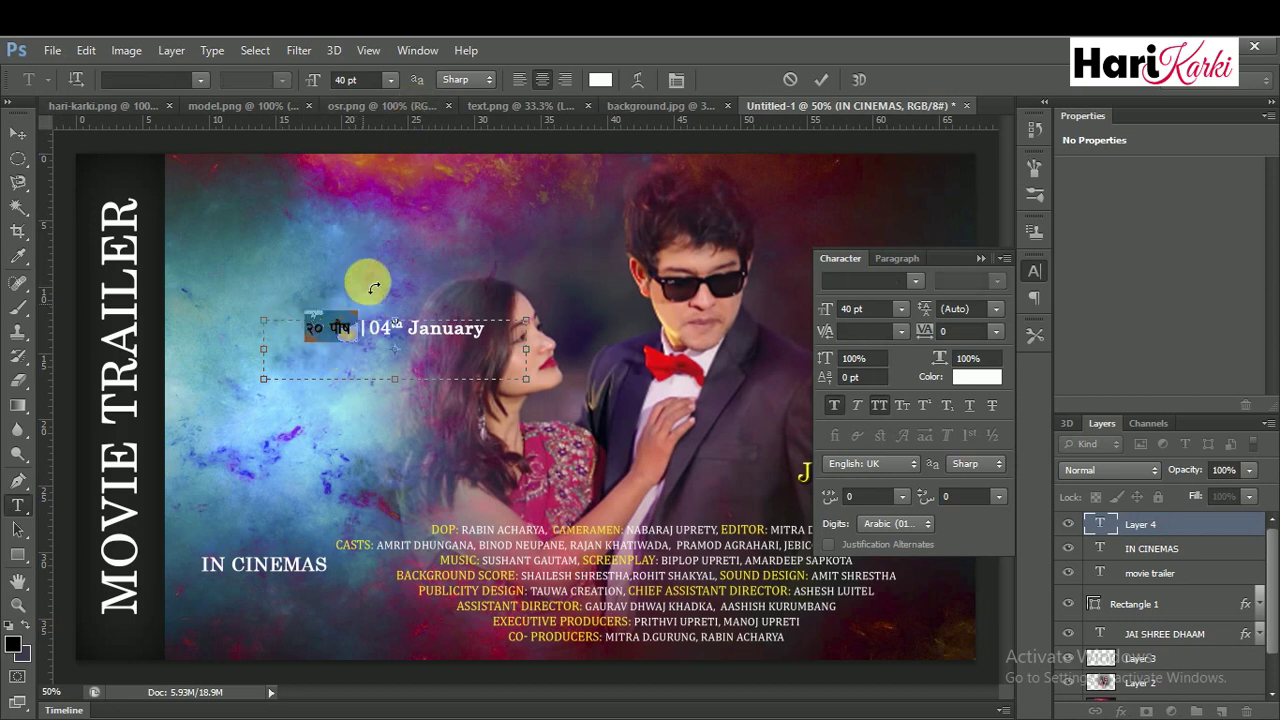
pyautogui.click(343, 83)
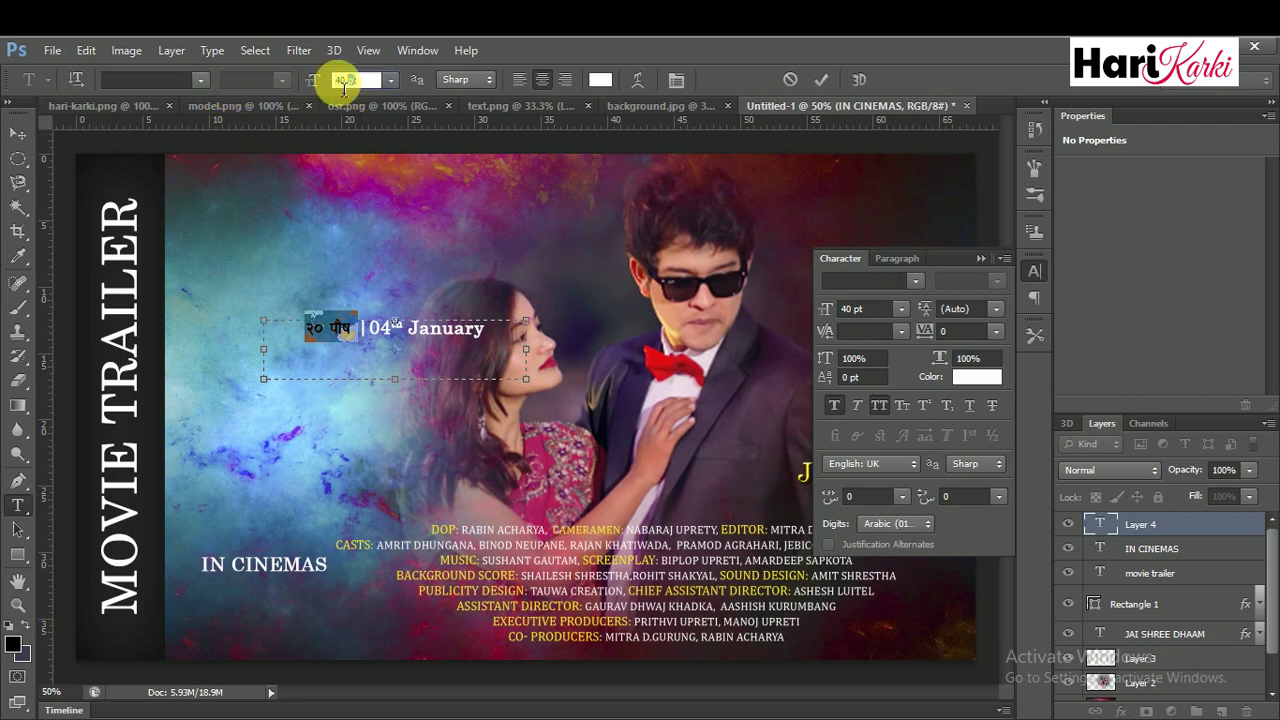
pyautogui.press('Up')
pyautogui.press('Up')
pyautogui.press('Up')
pyautogui.press('Up')
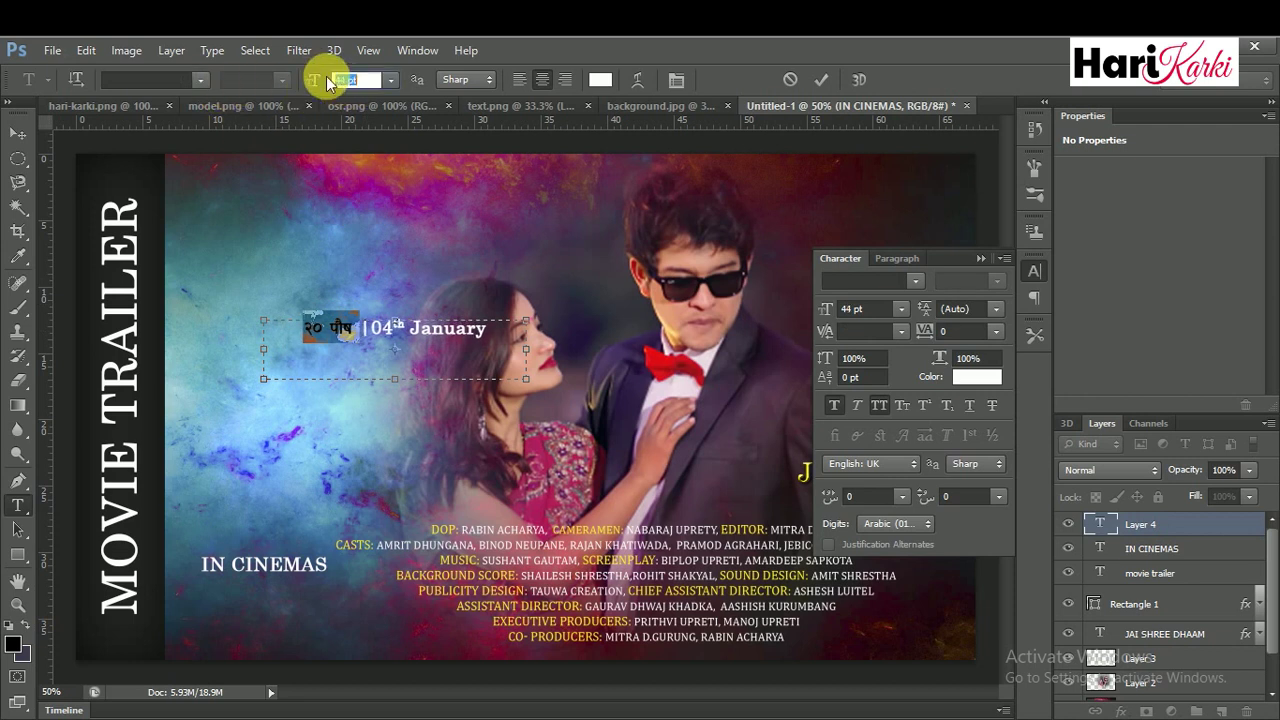
pyautogui.press('Up')
pyautogui.press('Up')
pyautogui.press('Up')
pyautogui.press('Up')
pyautogui.press('Up')
pyautogui.press('Up')
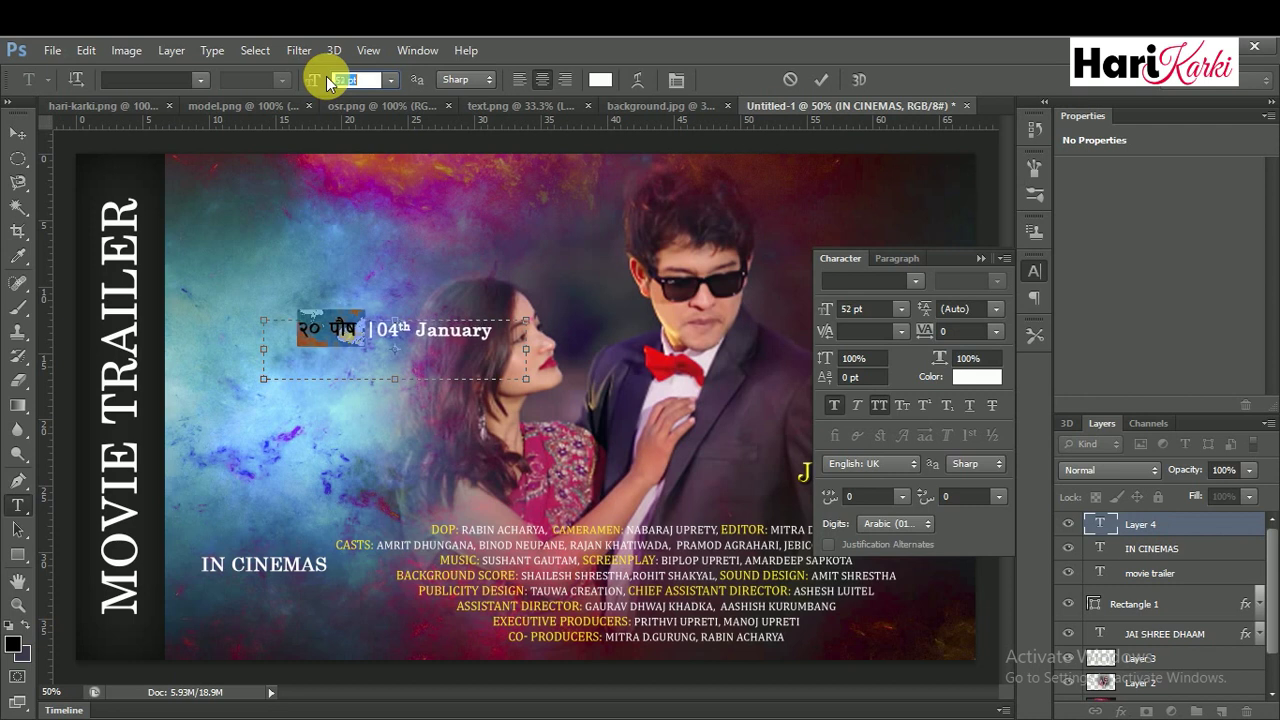
pyautogui.moveTo(409, 392); pyautogui.dragTo(416, 364)
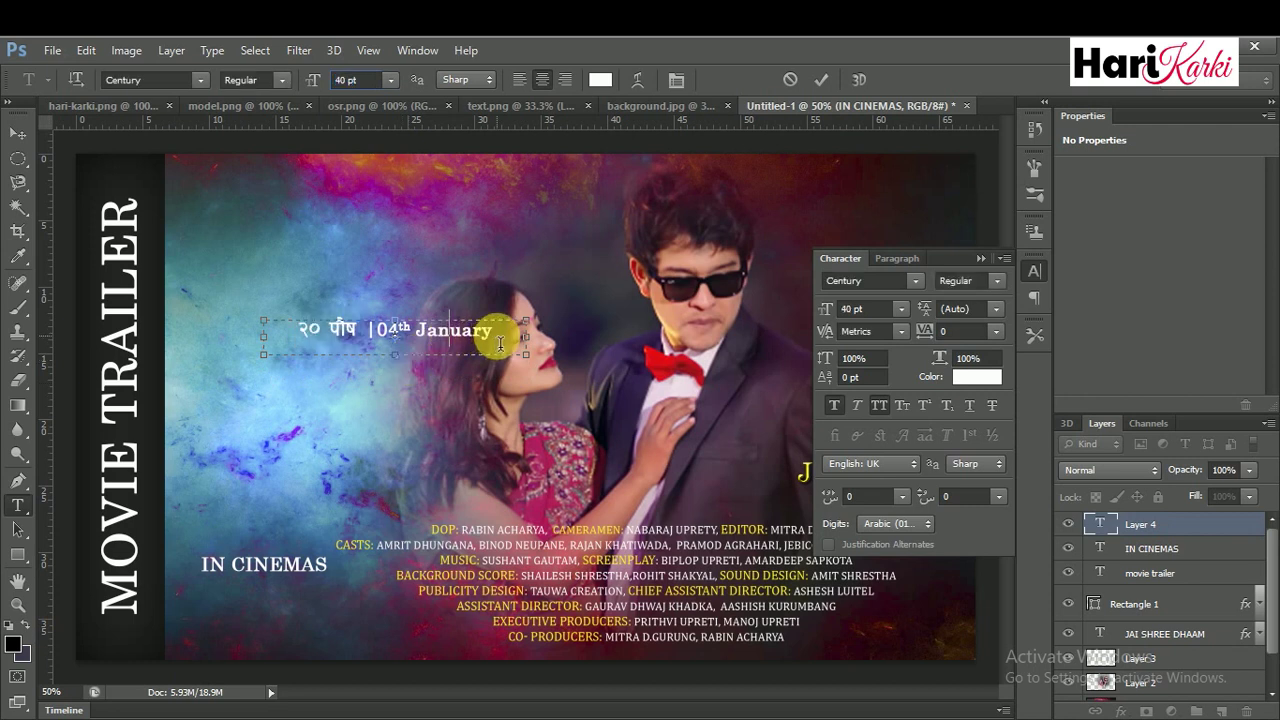
# Colour the date text bright yellow (100% yellow) and commit it
pyautogui.click(600, 79)
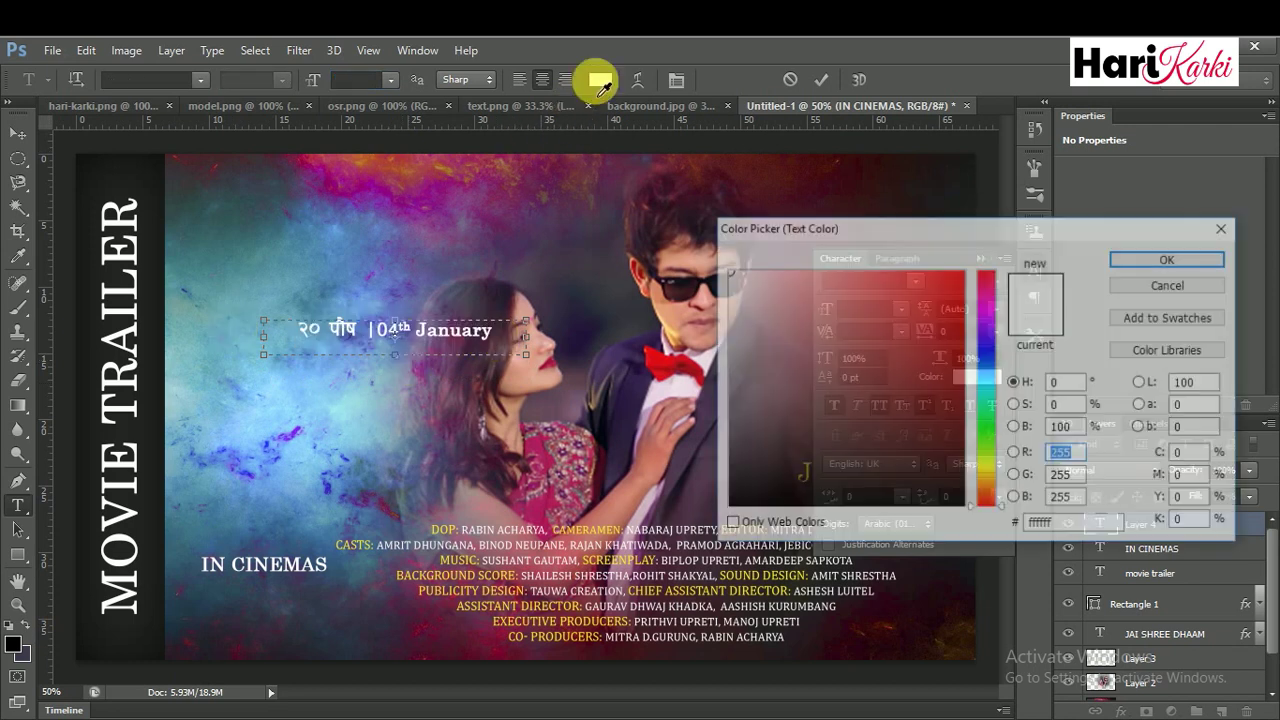
pyautogui.click(1185, 498)
pyautogui.write('1200')
pyautogui.press('BackSpace')
pyautogui.press('BackSpace')
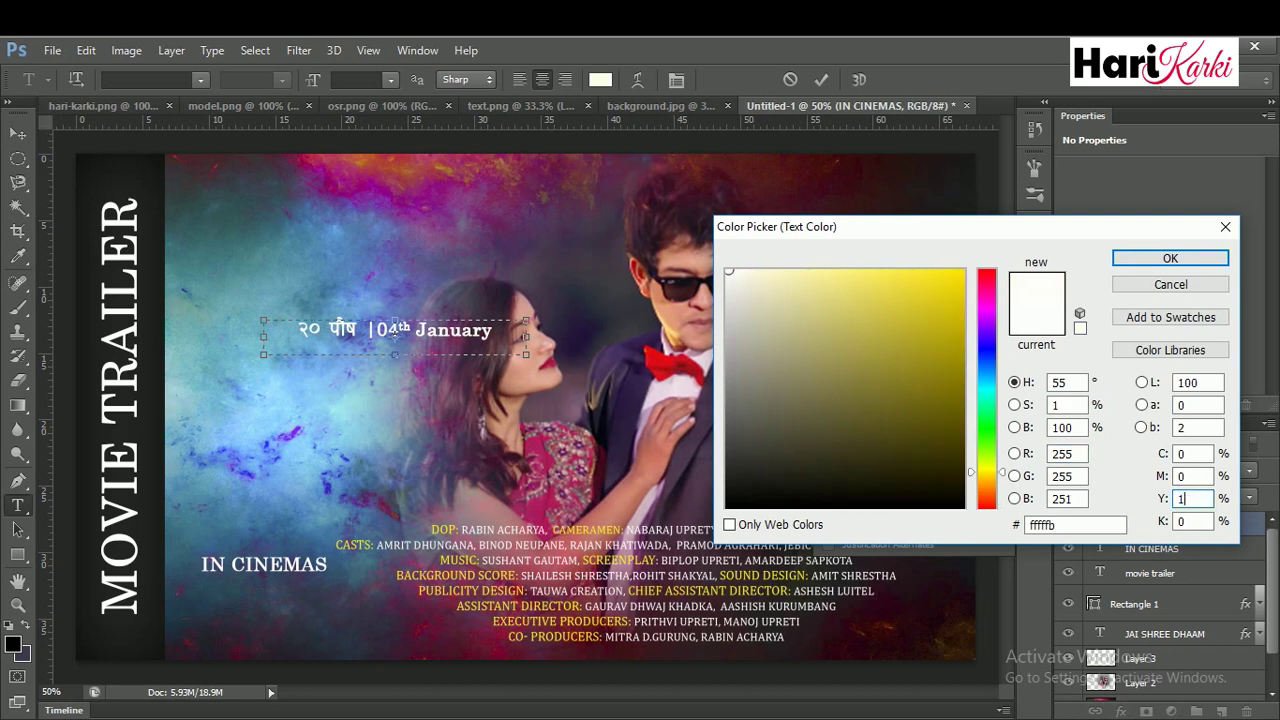
pyautogui.write('00')
pyautogui.click(1155, 260)
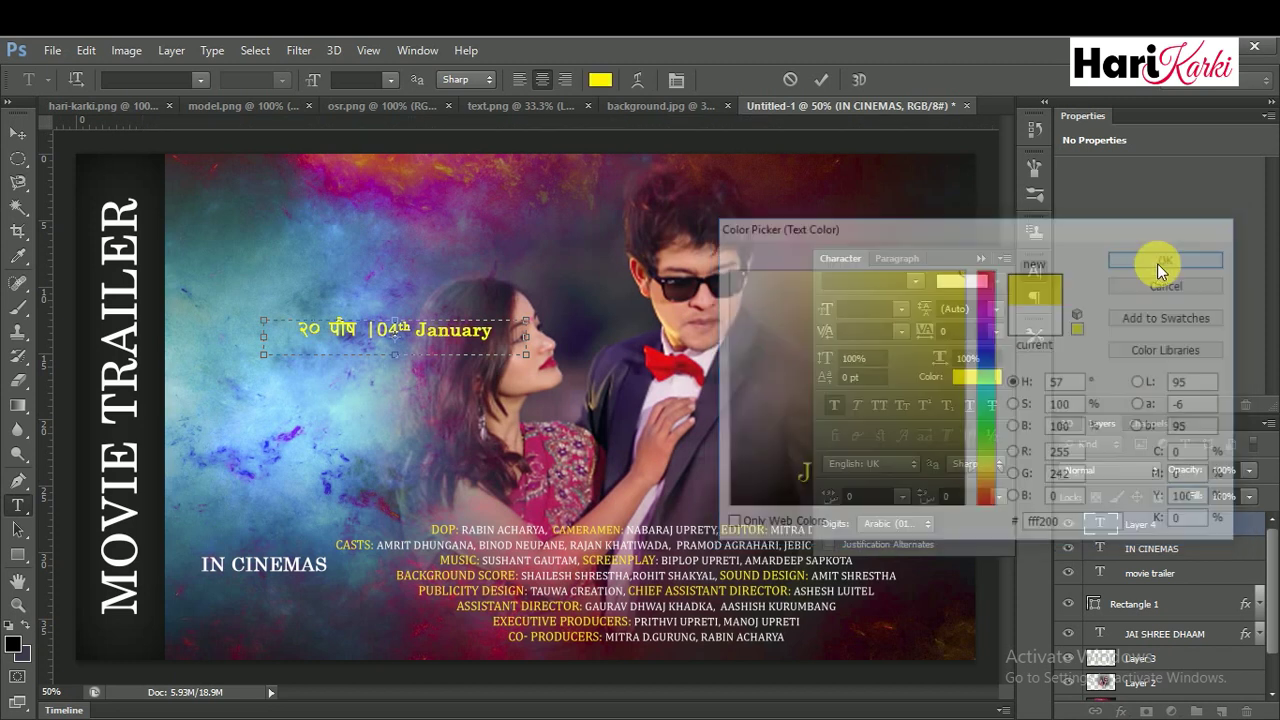
pyautogui.click(18, 132)
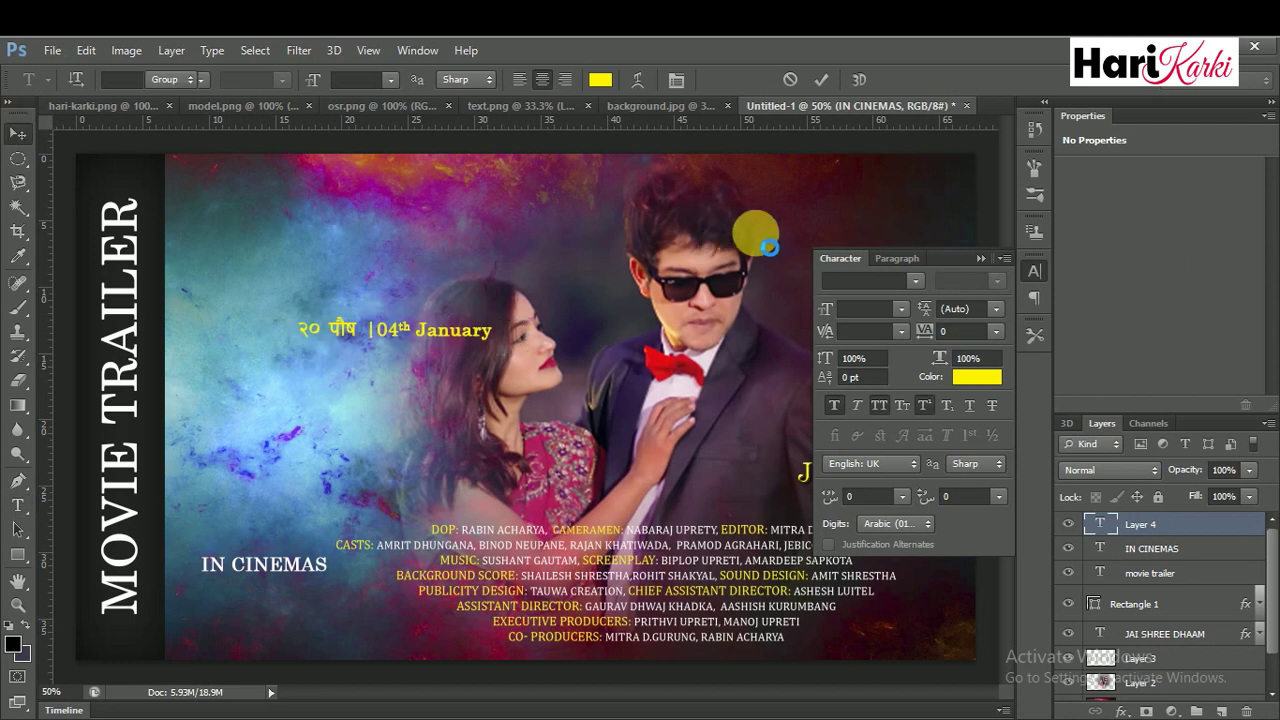
pyautogui.click(980, 258)
# Place the date line below IN CINEMAS, scaled down slightly and nudged left and up
pyautogui.moveTo(401, 363); pyautogui.dragTo(359, 593)
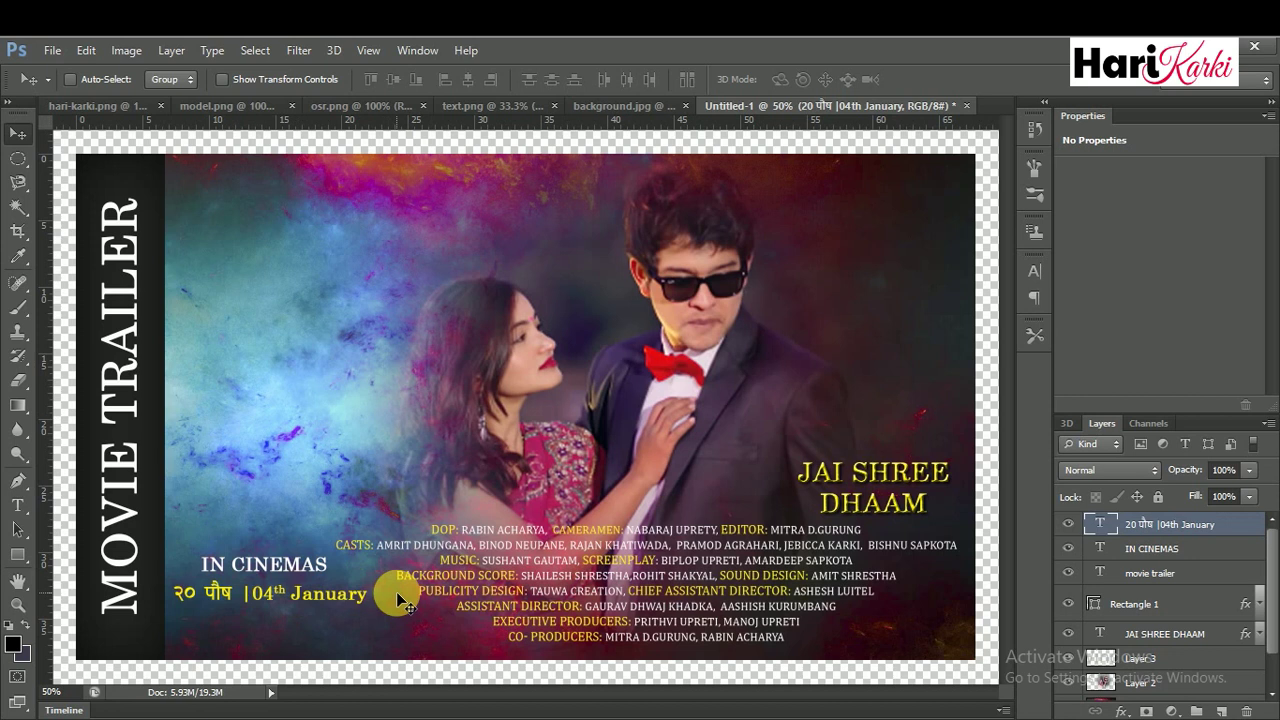
pyautogui.hotkey('ctrl', 't')
pyautogui.moveTo(386, 608); pyautogui.dragTo(358, 607)
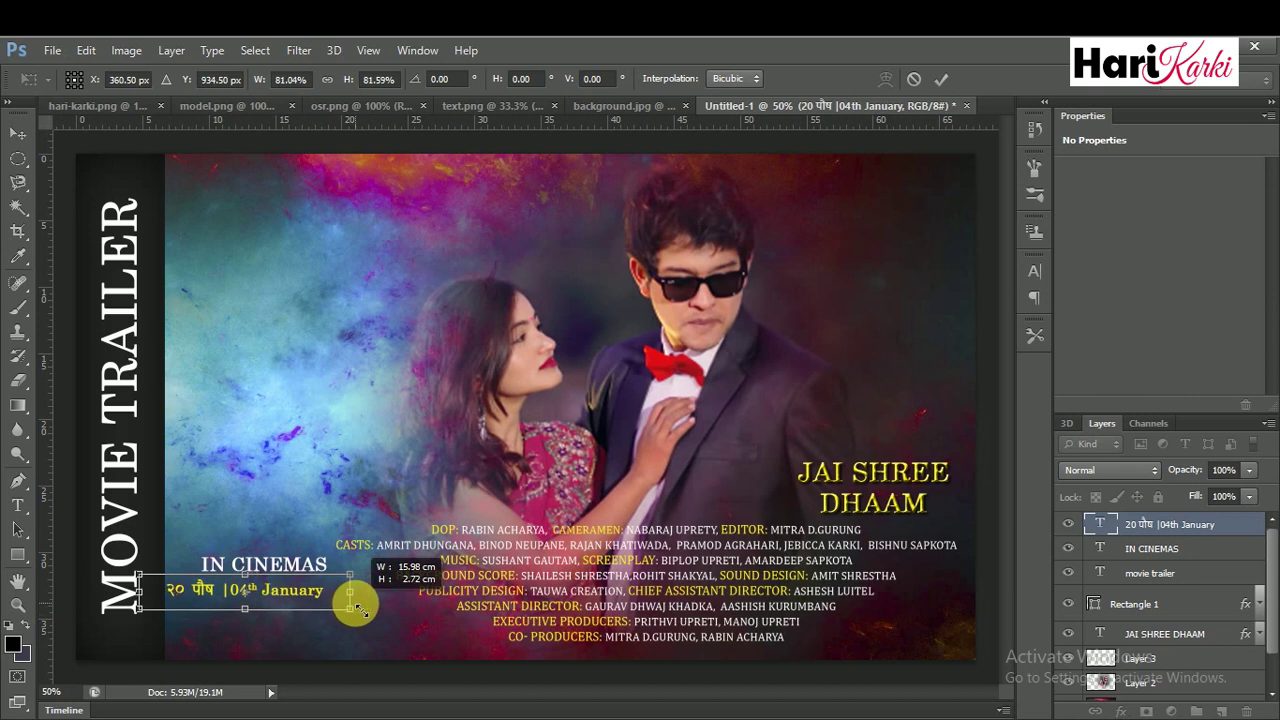
pyautogui.press('Return')
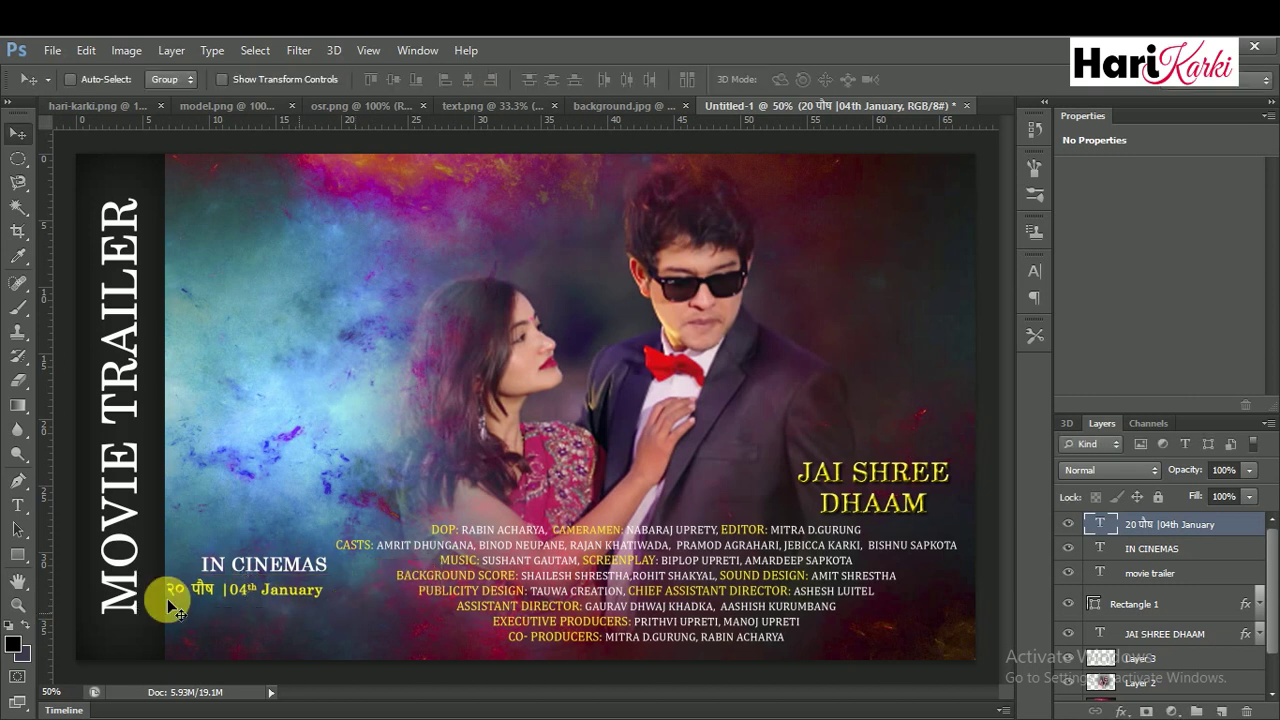
pyautogui.moveTo(176, 601); pyautogui.dragTo(215, 591)
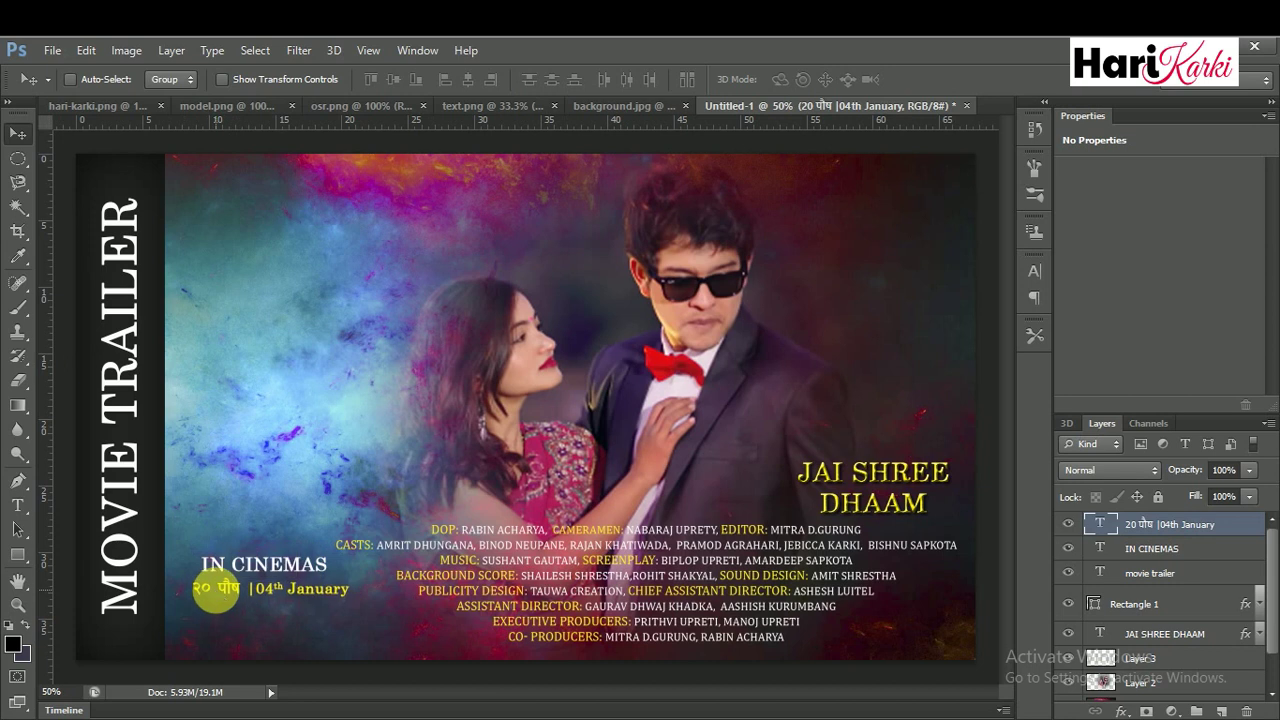
pyautogui.press('Left')
pyautogui.press('Left')
pyautogui.press('Left')
pyautogui.press('Up')
pyautogui.press('Up')
pyautogui.press('Up')
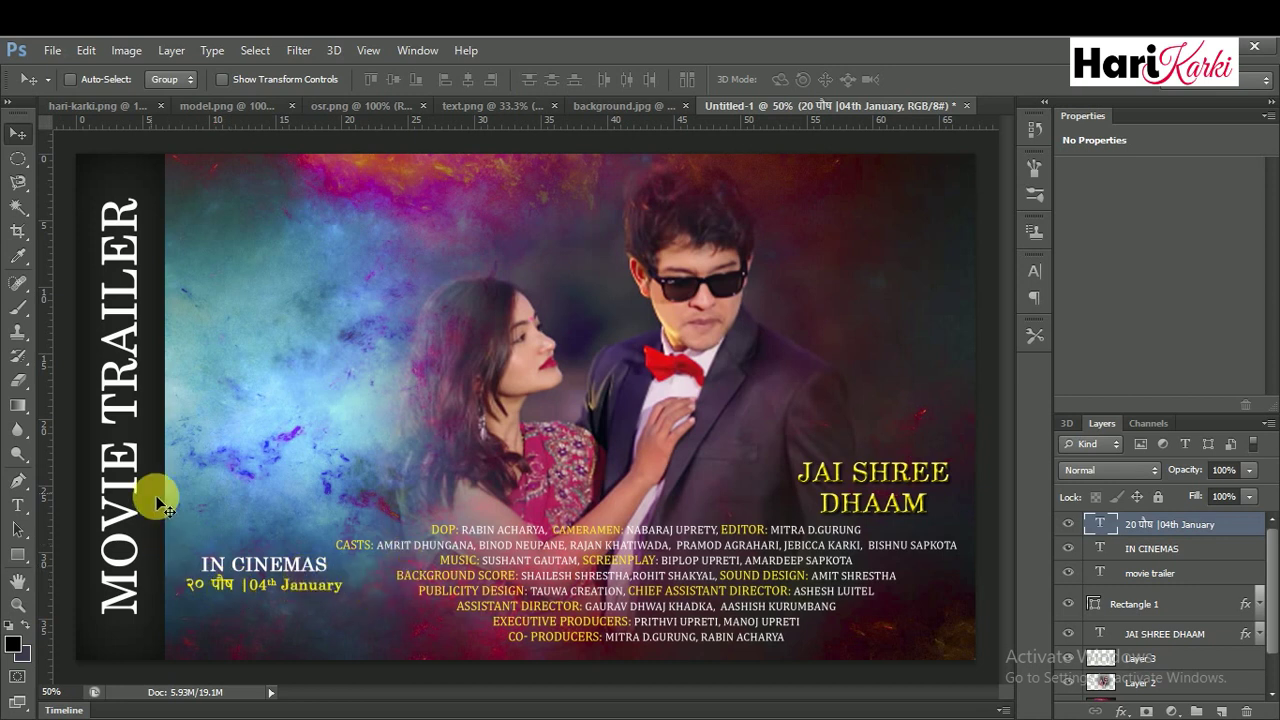
# Duplicate the date line below the original and delete its date portion
pyautogui.hotkey('ctrl', 'j')
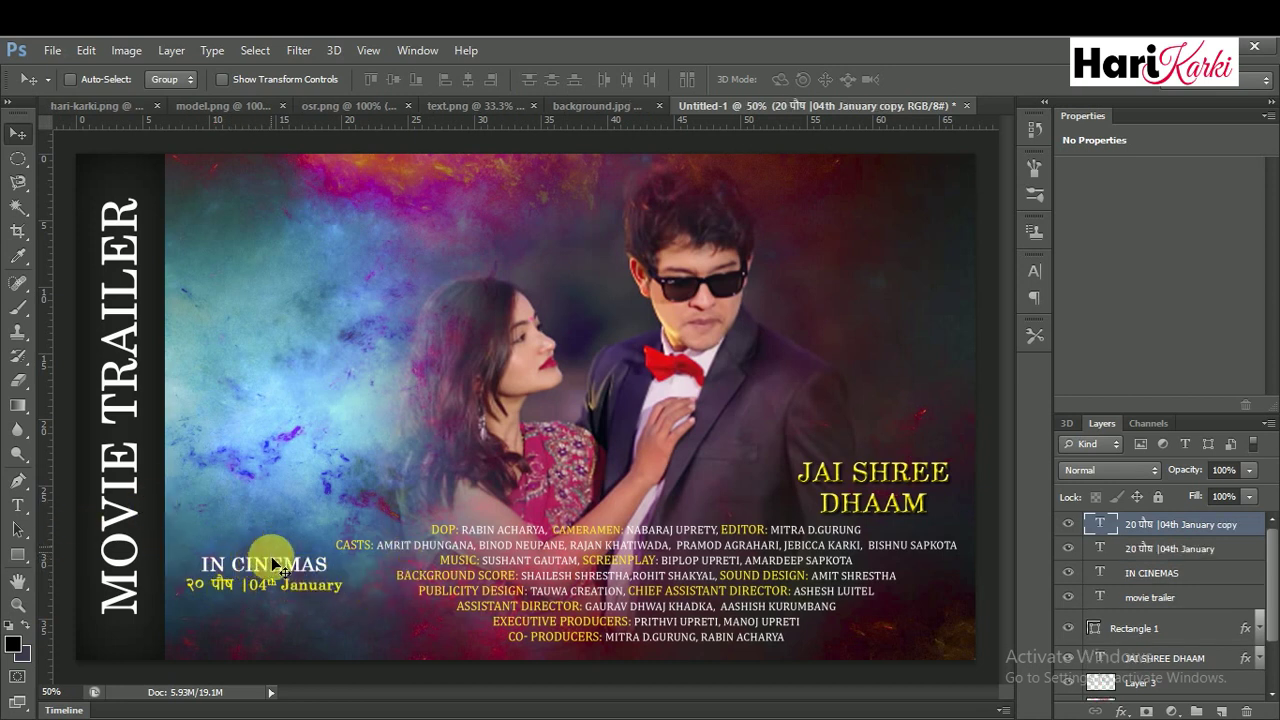
pyautogui.moveTo(276, 590); pyautogui.dragTo(276, 610)
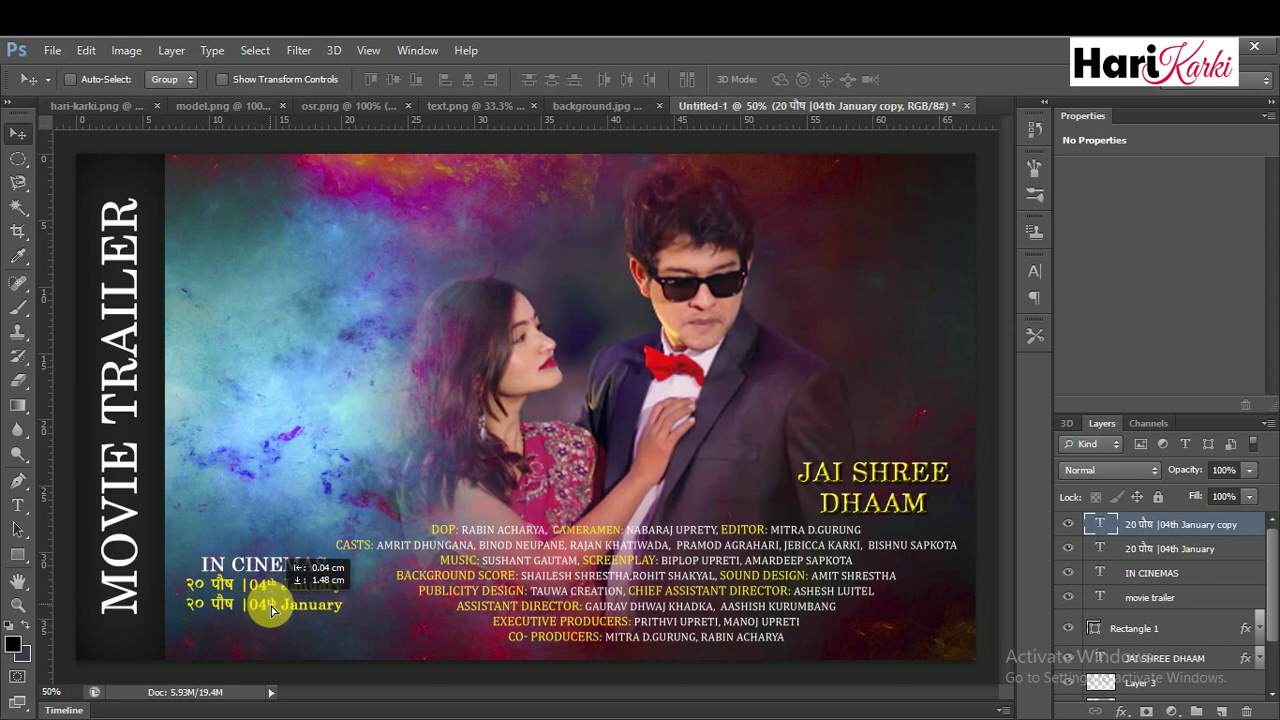
pyautogui.doubleClick(1117, 530)
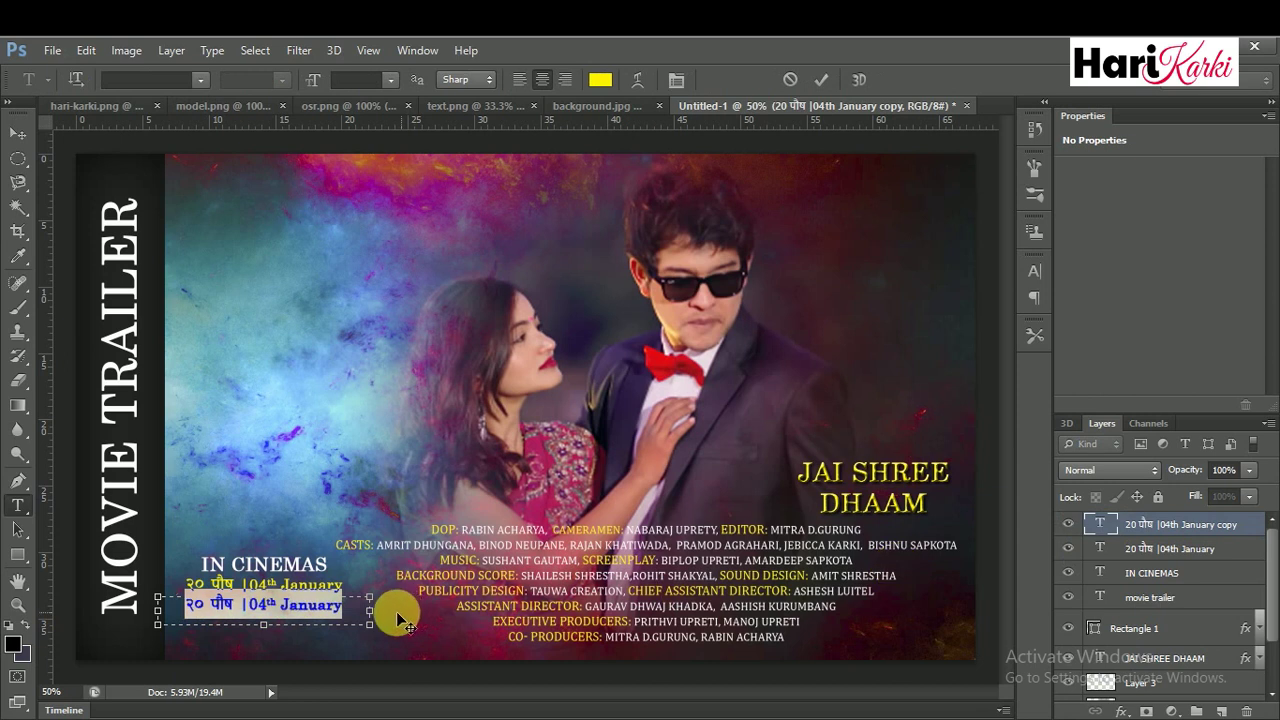
pyautogui.moveTo(400, 620); pyautogui.dragTo(366, 624)
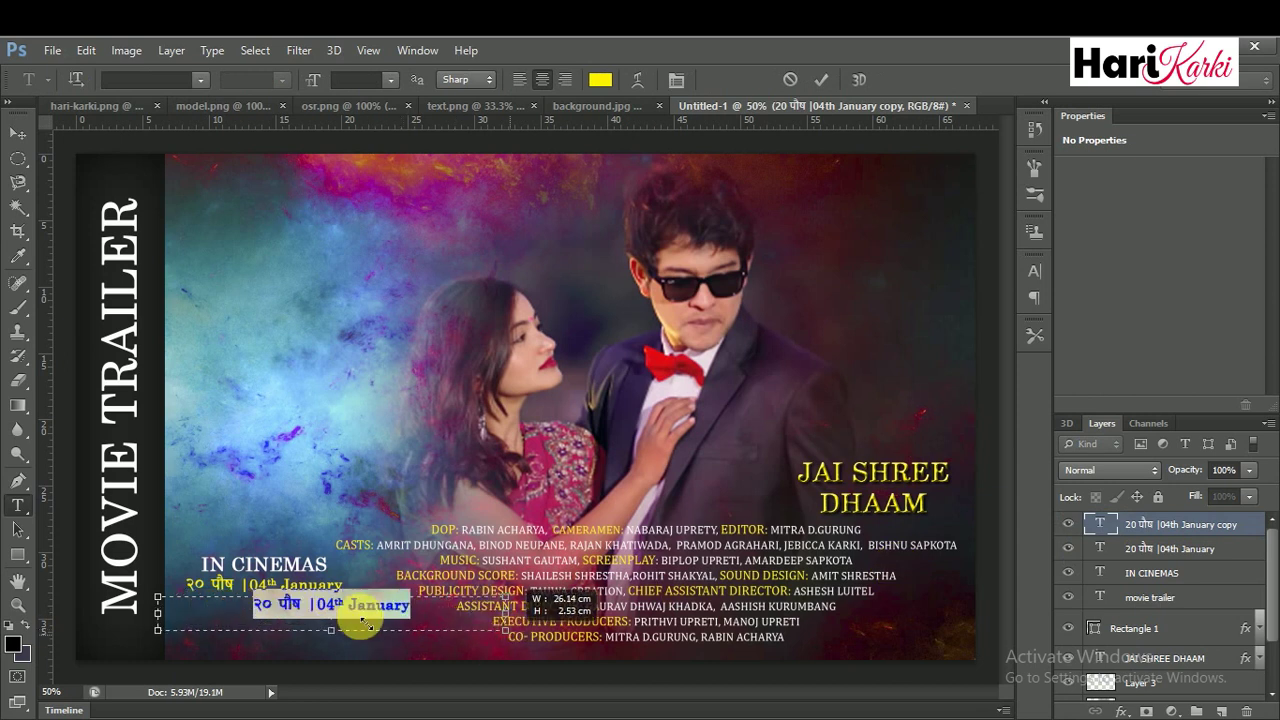
pyautogui.moveTo(346, 608); pyautogui.dragTo(137, 607)
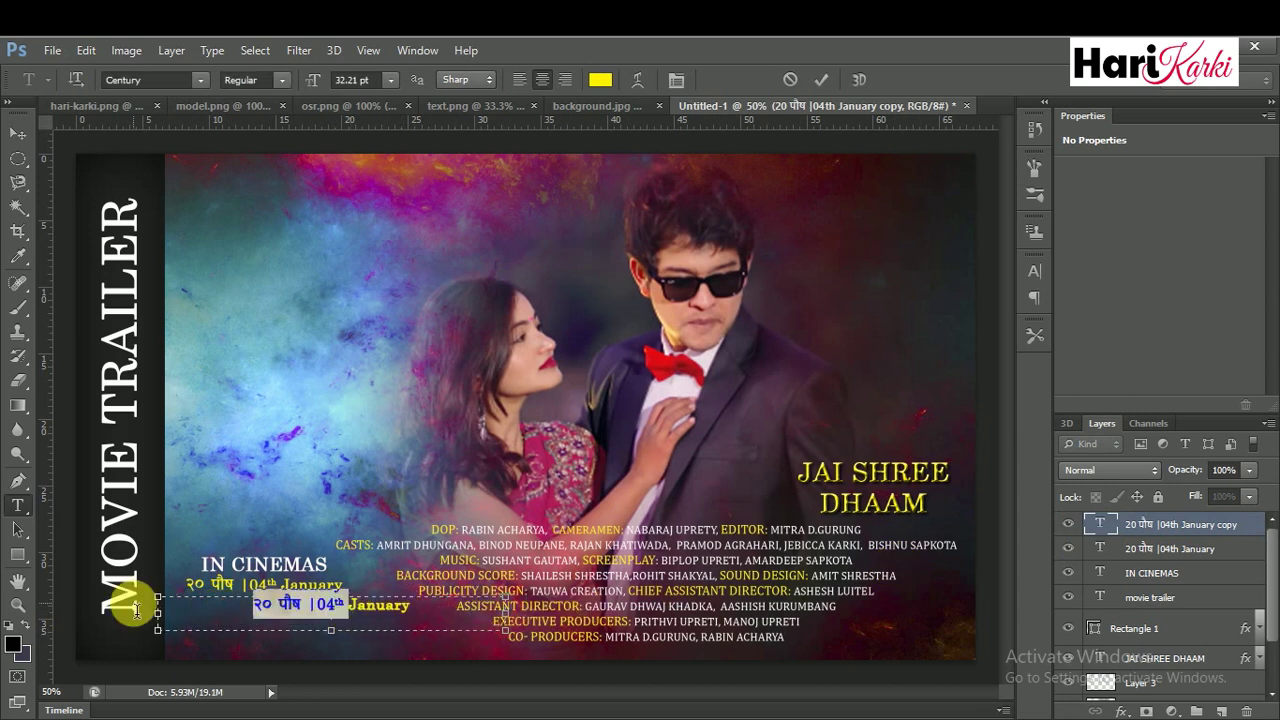
pyautogui.press('BackSpace')
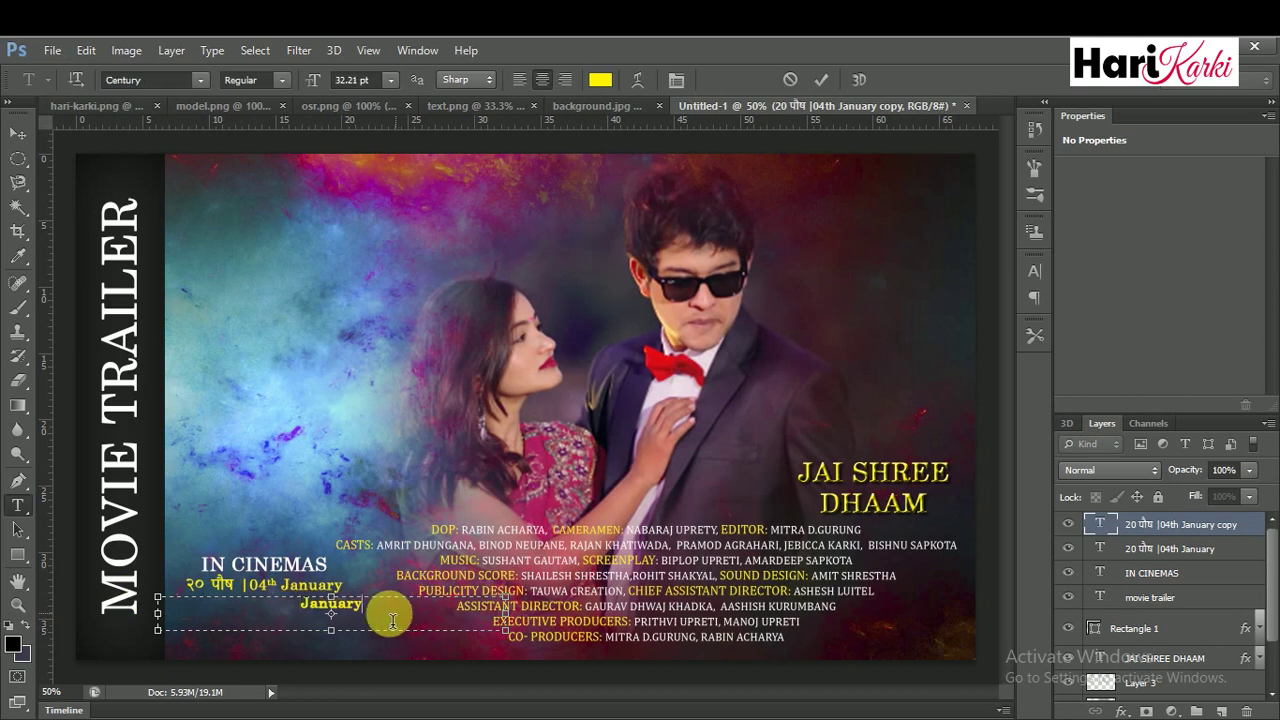
# Replace the copied text with the director's name as a two-line credit
pyautogui.moveTo(393, 621); pyautogui.dragTo(321, 622)
pyautogui.click(321, 622)
pyautogui.write('a film by')
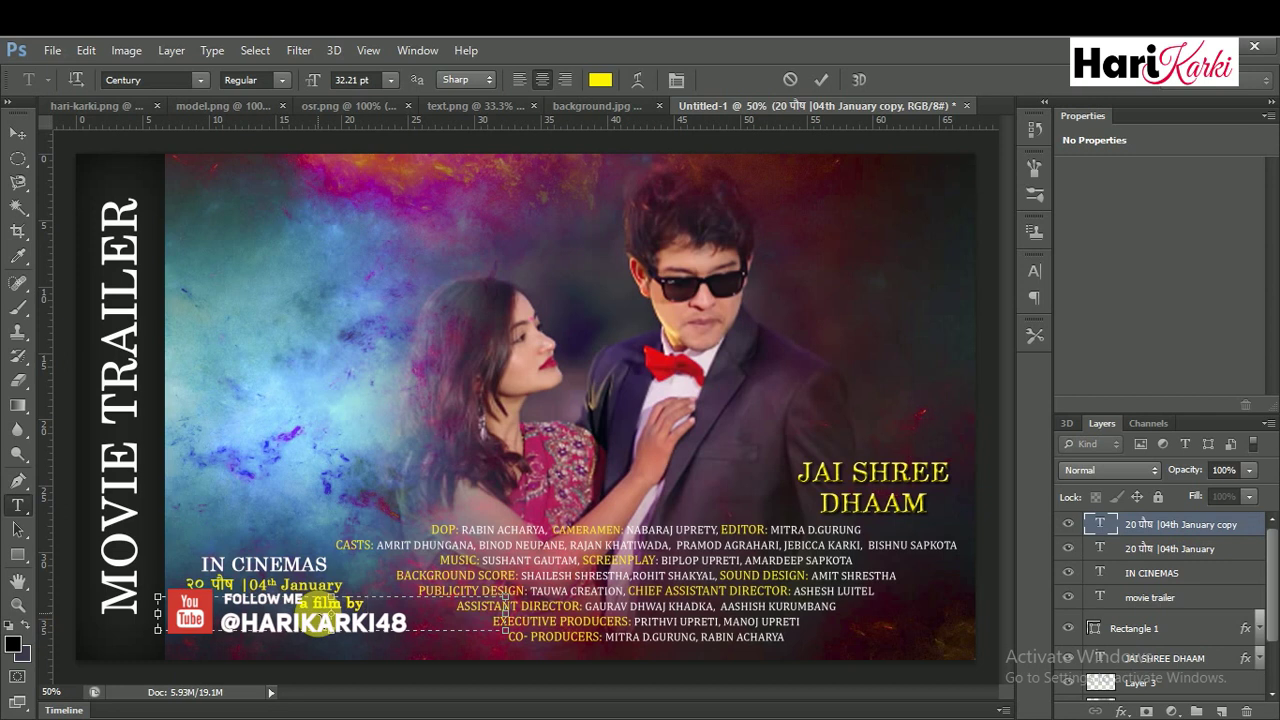
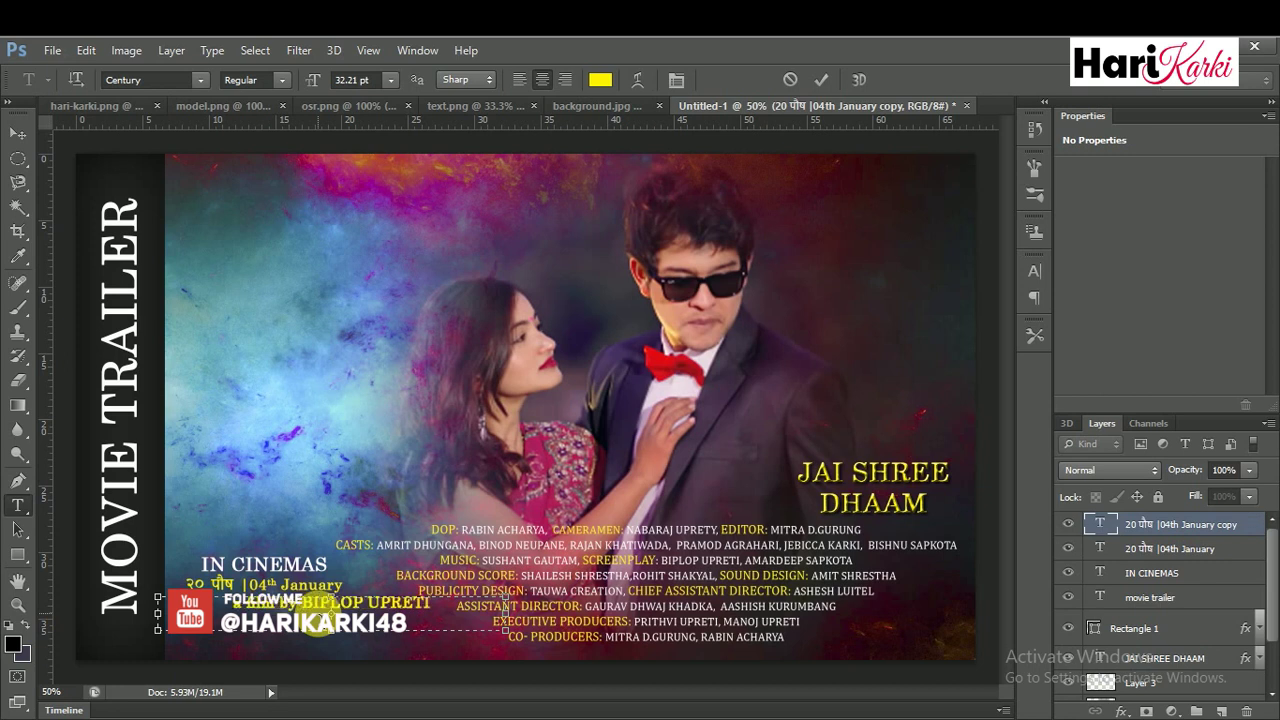
pyautogui.press('Return')
pyautogui.write('HARI')
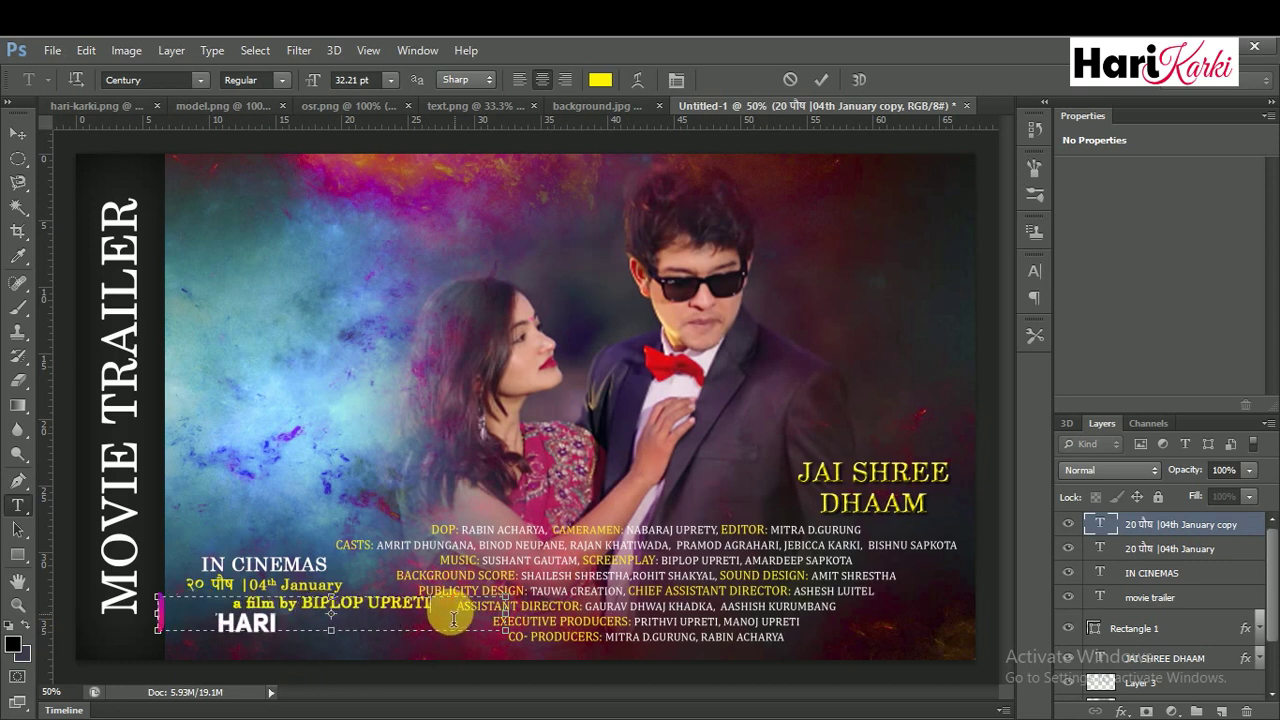
pyautogui.click(28, 135)
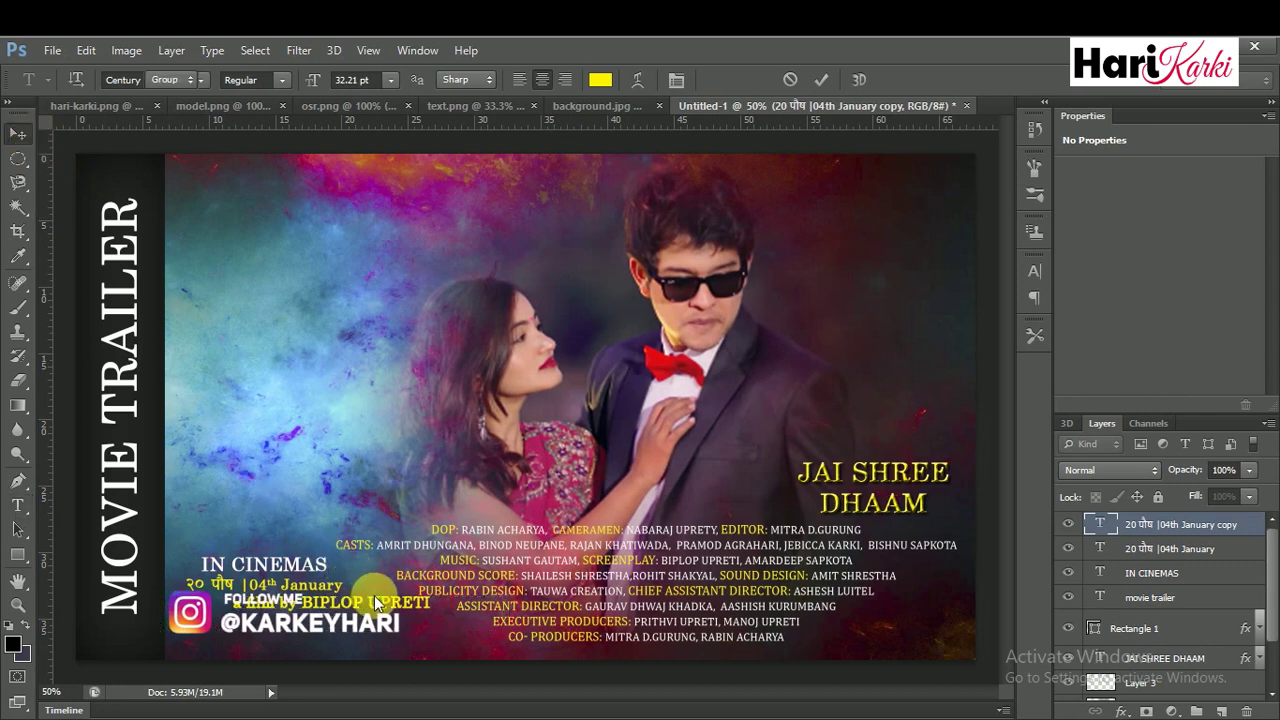
# Enlarge the director credit about 110% and position it beneath the date
pyautogui.moveTo(376, 604); pyautogui.dragTo(400, 615)
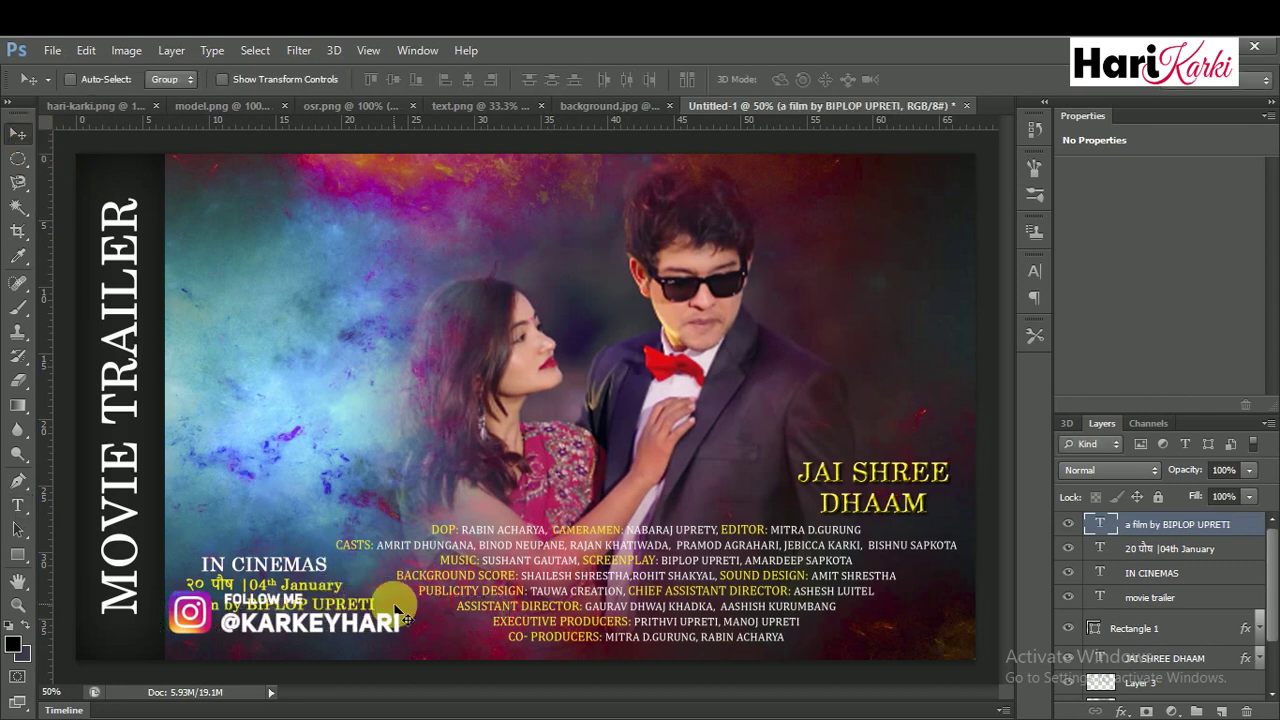
pyautogui.hotkey('ctrl', 't')
pyautogui.moveTo(460, 630); pyautogui.dragTo(478, 632)
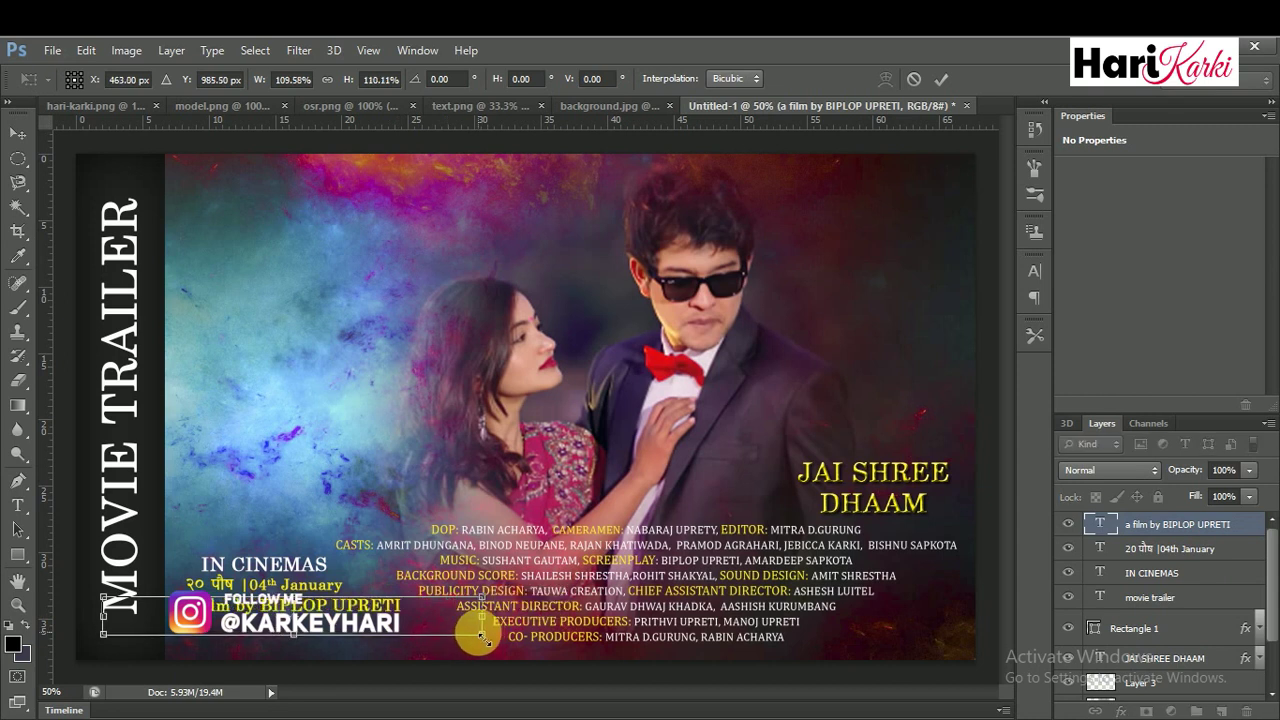
pyautogui.press('Return')
pyautogui.moveTo(366, 605); pyautogui.dragTo(378, 612)
pyautogui.click(478, 640)
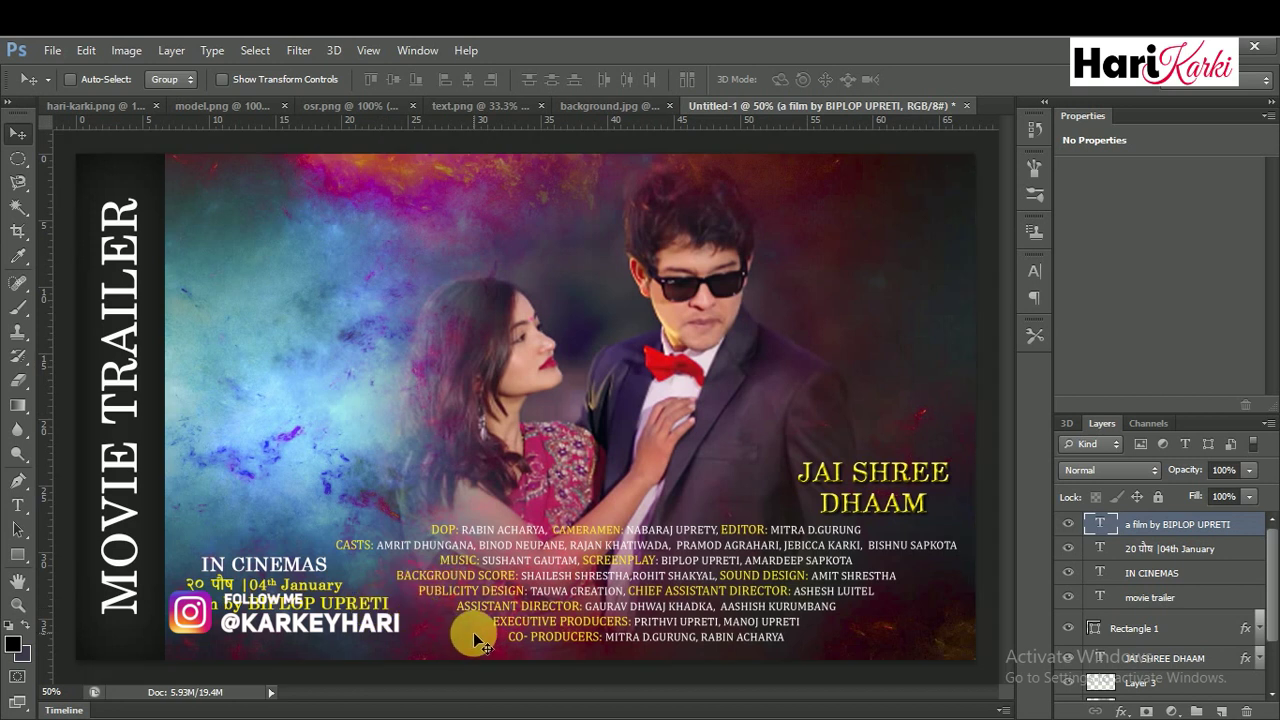
# Nudge the IN CINEMAS, date and credit lines down together, then show the osr.png document
pyautogui.click(1144, 553)
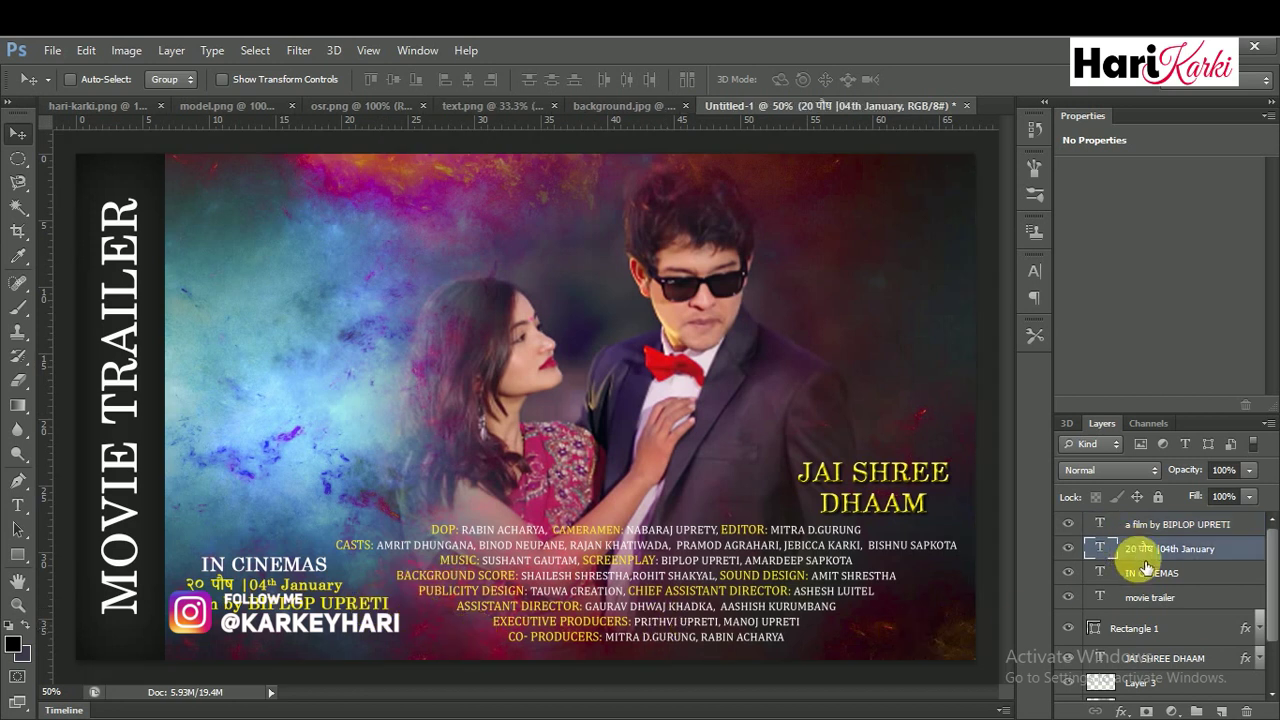
pyautogui.keyDown('ctrl'); pyautogui.click(1147, 567); pyautogui.keyUp('ctrl')
pyautogui.press('Right')
pyautogui.press('Right')
pyautogui.press('Right')
pyautogui.press('Right')
pyautogui.press('Right')
pyautogui.press('Right')
pyautogui.press('Right')
pyautogui.press('Right')
pyautogui.press('Right')
pyautogui.press('Right')
pyautogui.press('Right')
pyautogui.press('Right')
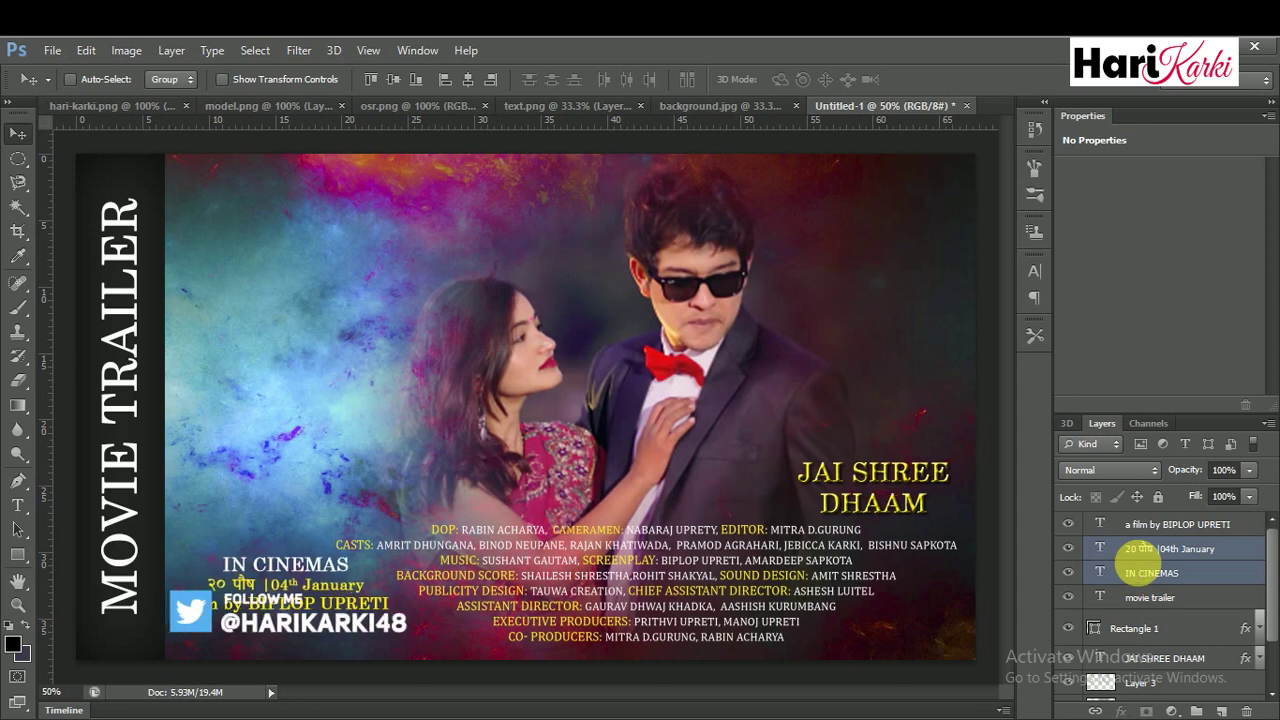
pyautogui.keyDown('ctrl'); pyautogui.click(1180, 527); pyautogui.keyUp('ctrl')
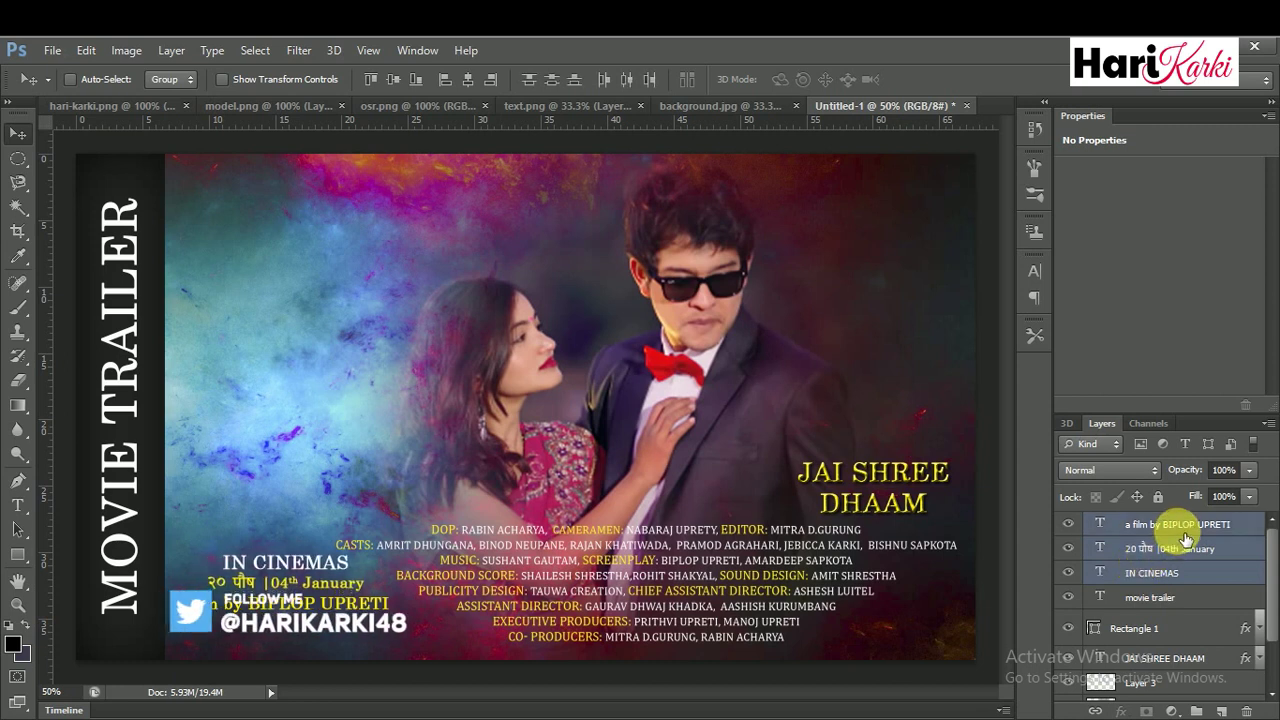
pyautogui.press('Down')
pyautogui.press('Down')
pyautogui.press('Down')
pyautogui.press('Down')
pyautogui.press('Down')
pyautogui.press('Down')
pyautogui.press('Down')
pyautogui.press('Down')
pyautogui.press('Down')
pyautogui.press('Down')
pyautogui.press('Down')
pyautogui.press('Down')
pyautogui.press('Down')
pyautogui.press('Down')
pyautogui.press('Down')
pyautogui.press('Down')
pyautogui.press('Down')
pyautogui.press('Down')
pyautogui.press('Down')
pyautogui.press('Down')
pyautogui.press('Up')
pyautogui.press('Up')
pyautogui.press('Up')
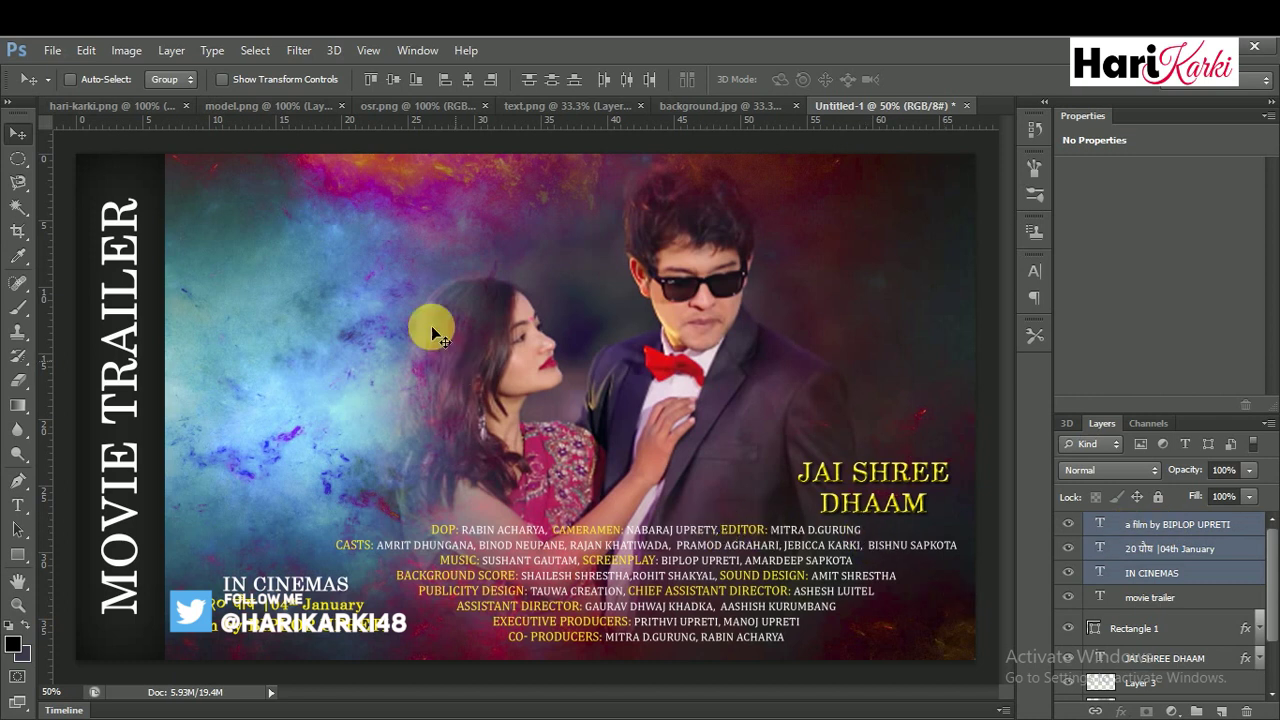
pyautogui.click(407, 109)
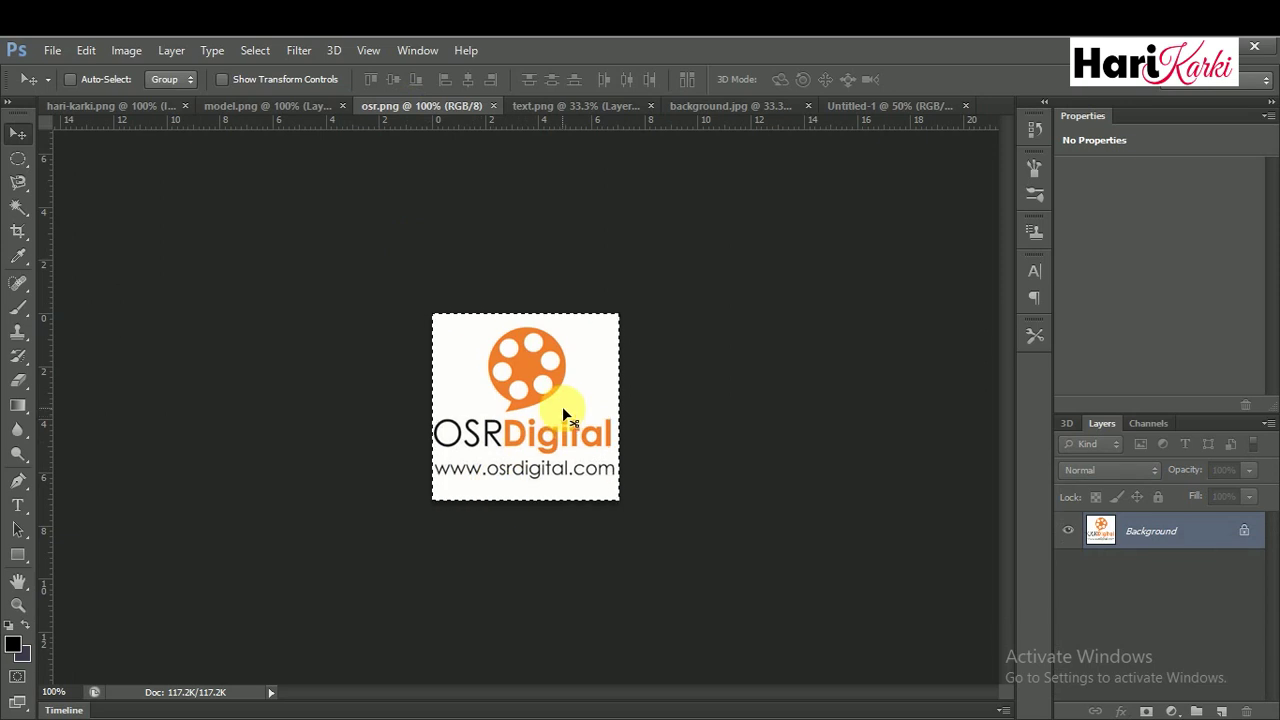
# Bring the OSR Digital logo onto the poster, scale it to 70%, and place it top-left
pyautogui.click(857, 108)
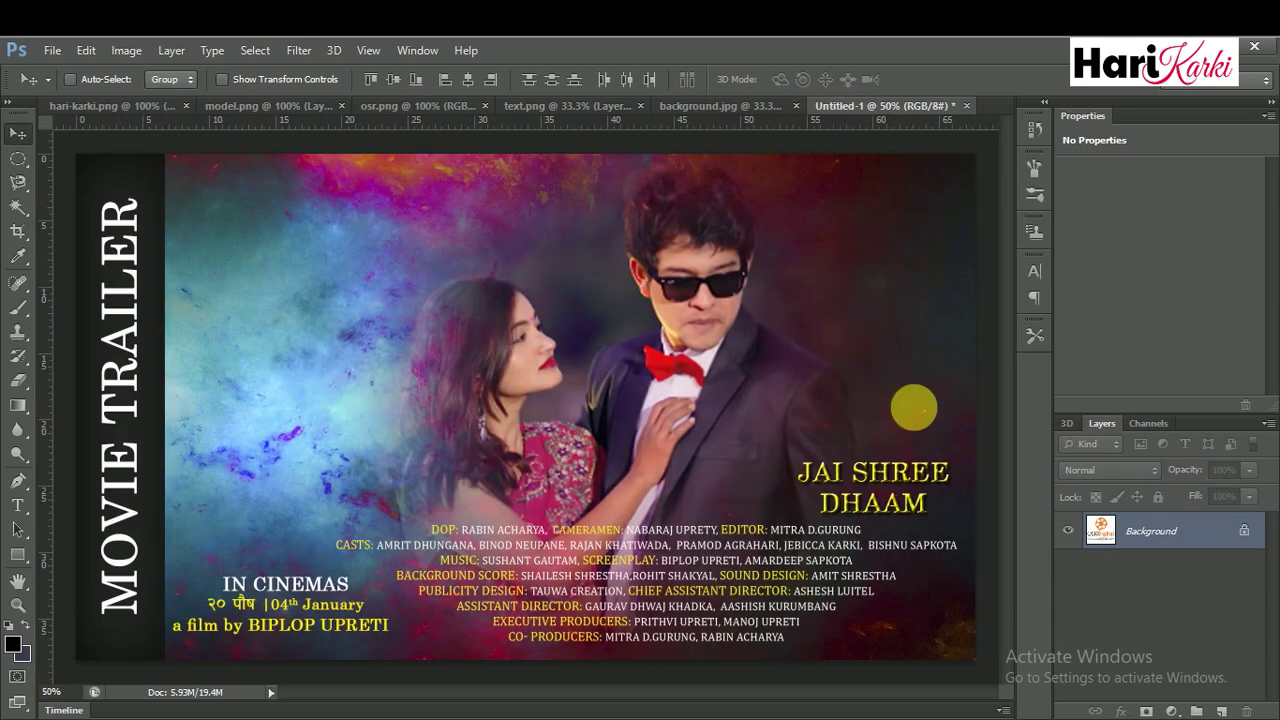
pyautogui.click(1128, 523)
pyautogui.hotkey('ctrl', 'shift', 'alt', 'n')
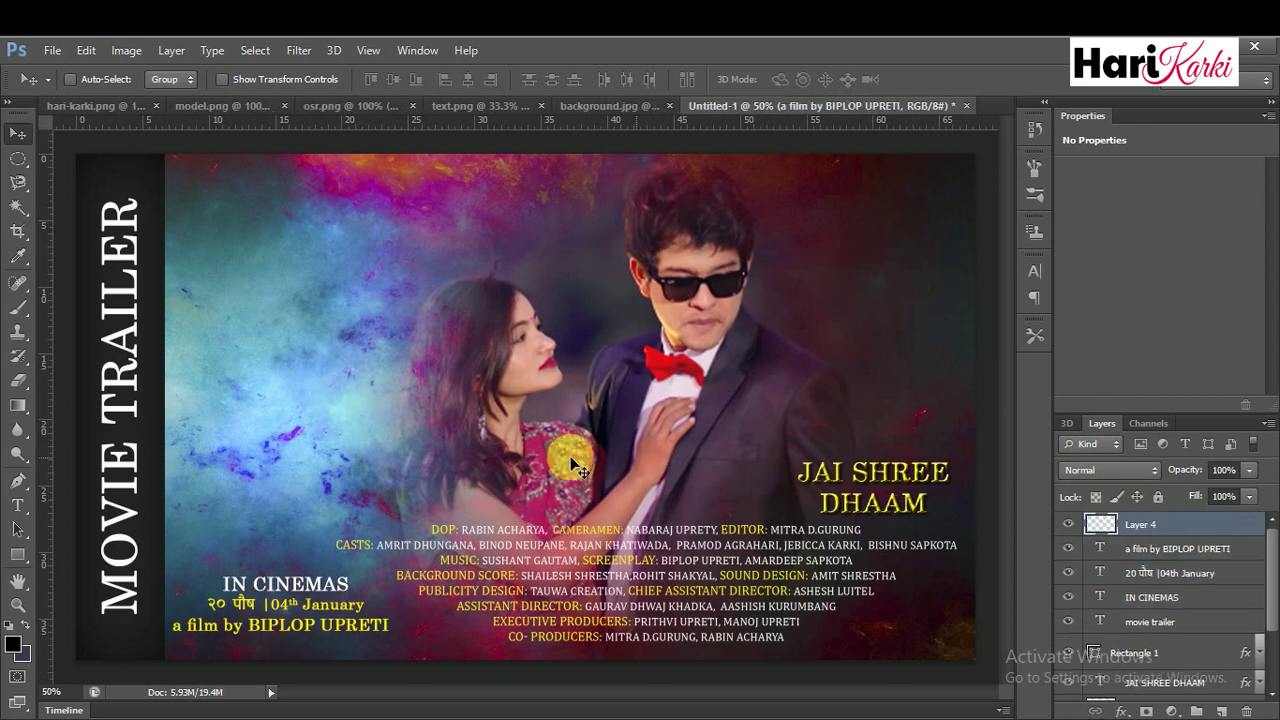
pyautogui.moveTo(571, 458); pyautogui.dragTo(230, 215)
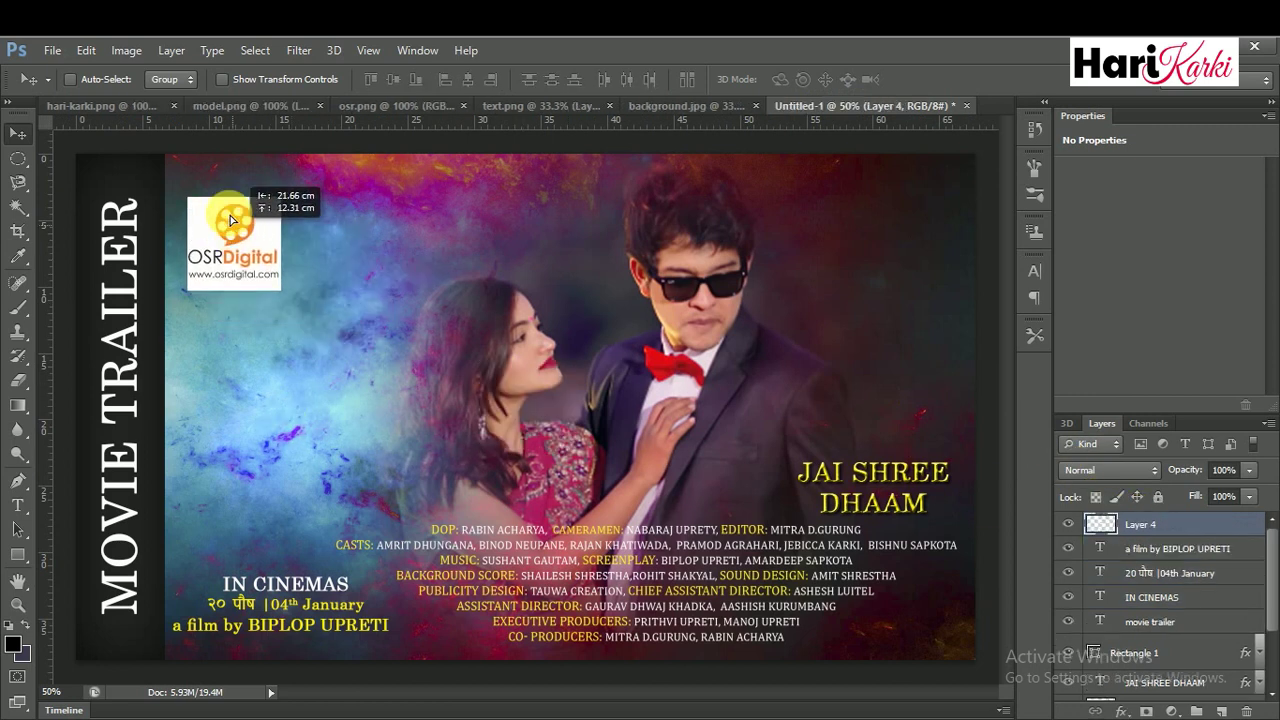
pyautogui.hotkey('ctrl', 't')
pyautogui.moveTo(281, 290); pyautogui.dragTo(264, 238)
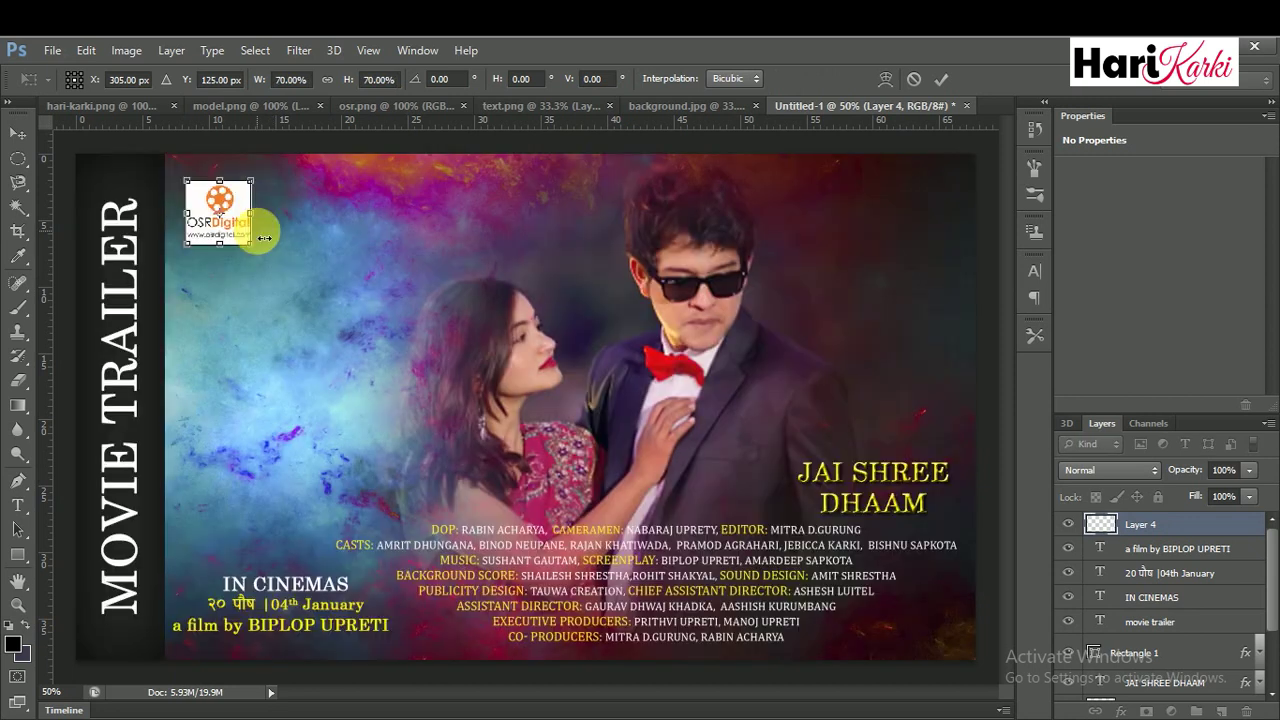
pyautogui.doubleClick(228, 236)
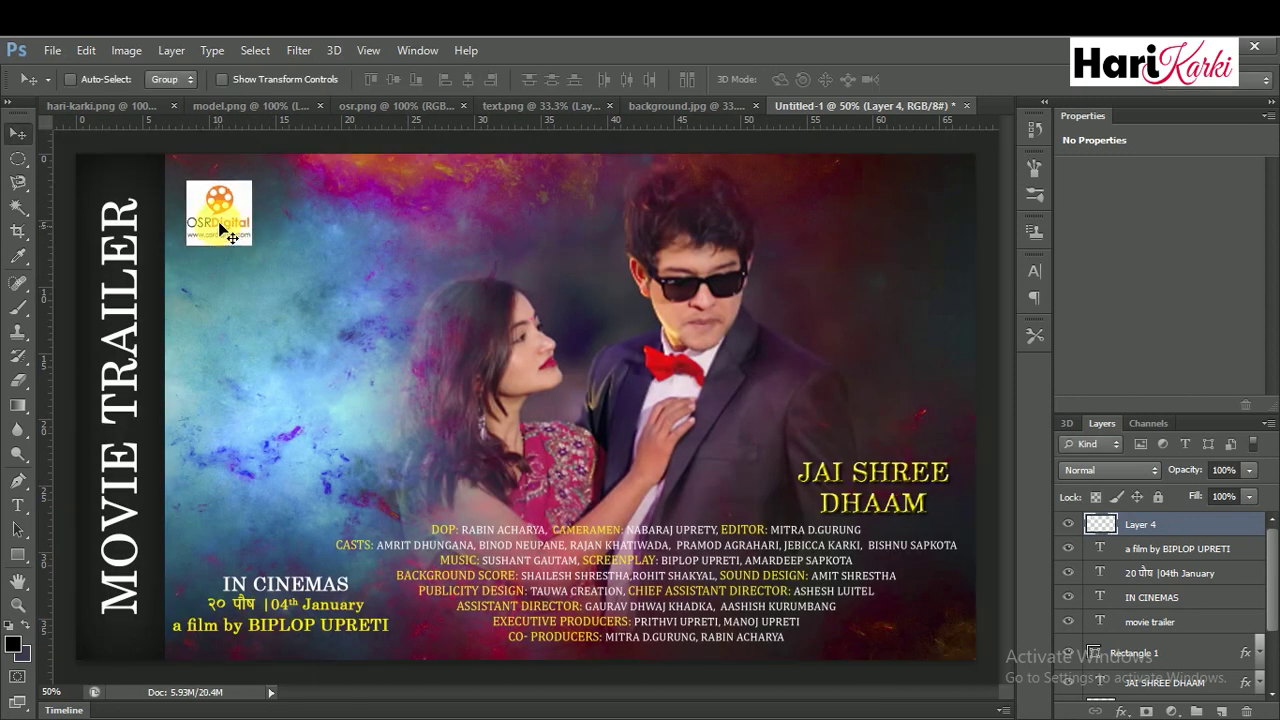
pyautogui.moveTo(220, 230); pyautogui.dragTo(215, 226)
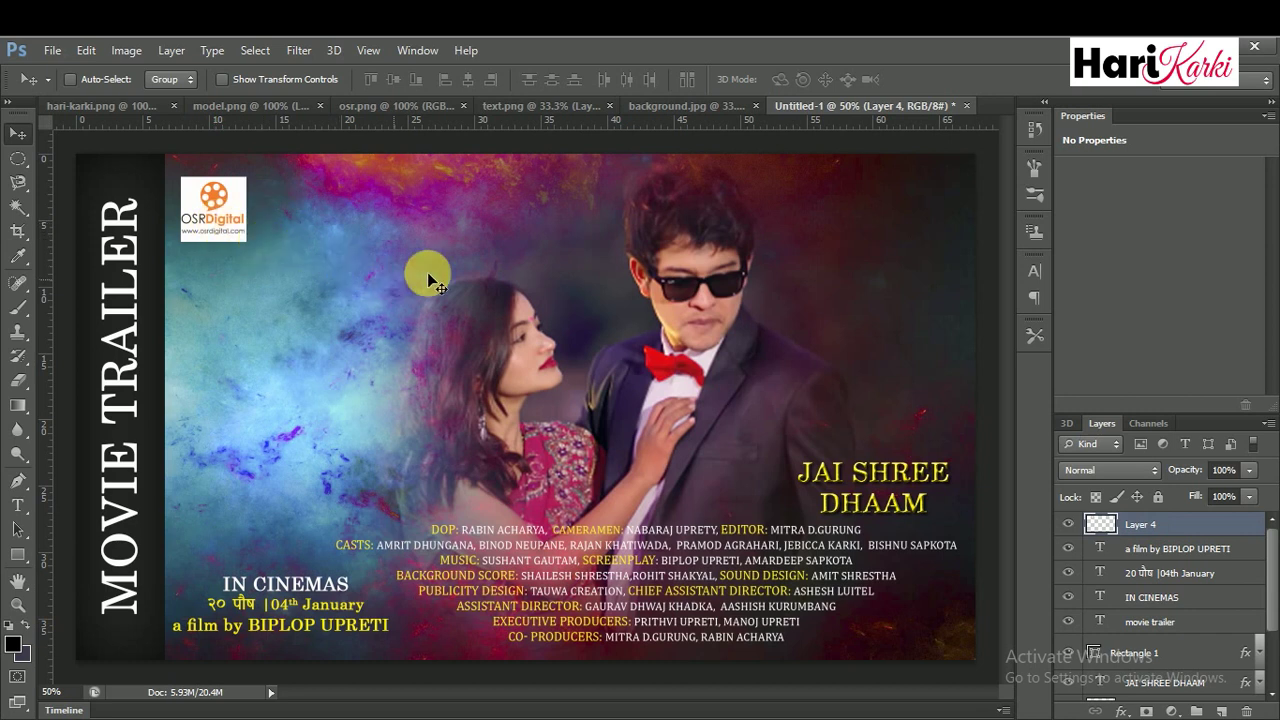